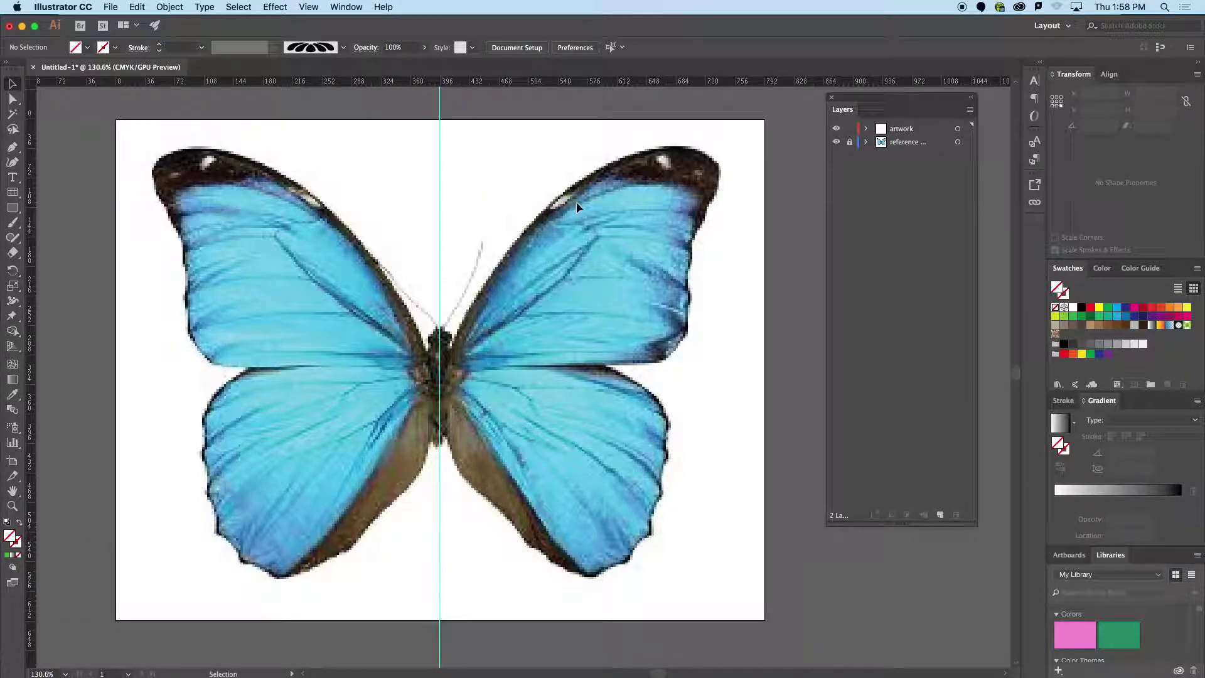
- Draw a circle about 27 pt wide on the artwork layer, centred on the guide over the butterfly's head
{"action": "scroll", "coordinate": [628, 207], "scroll_direction": "right", "scroll_amount": 1}
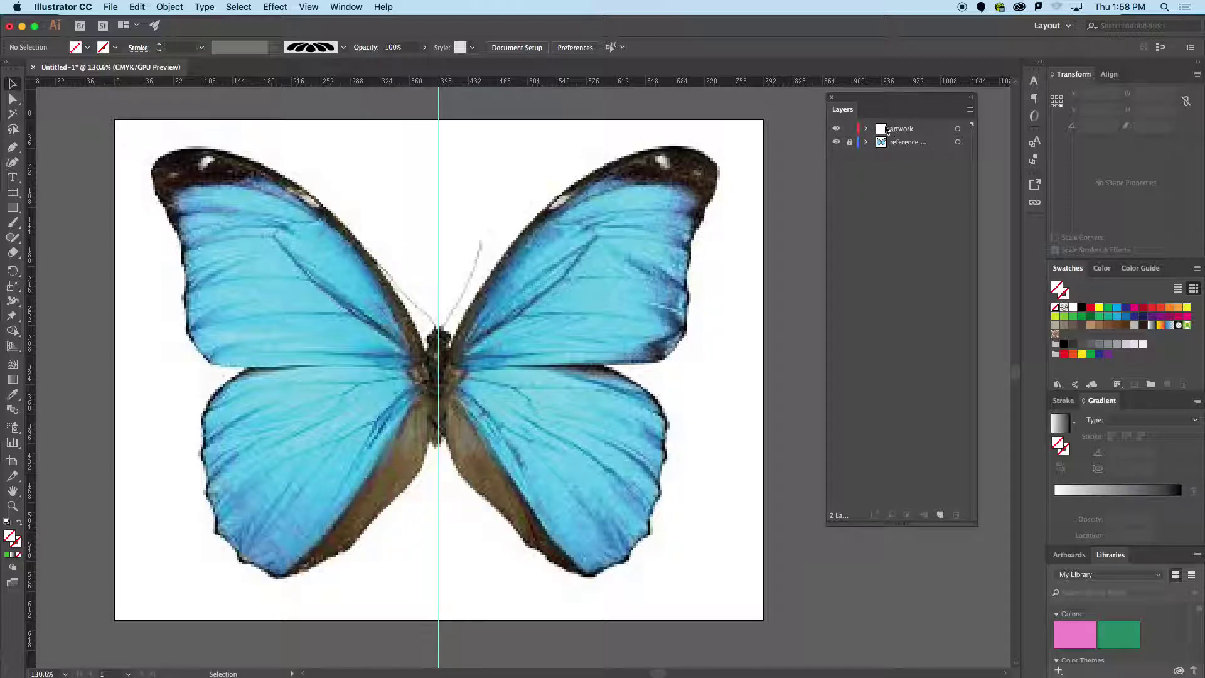
{"action": "left_click", "coordinate": [881, 131]}
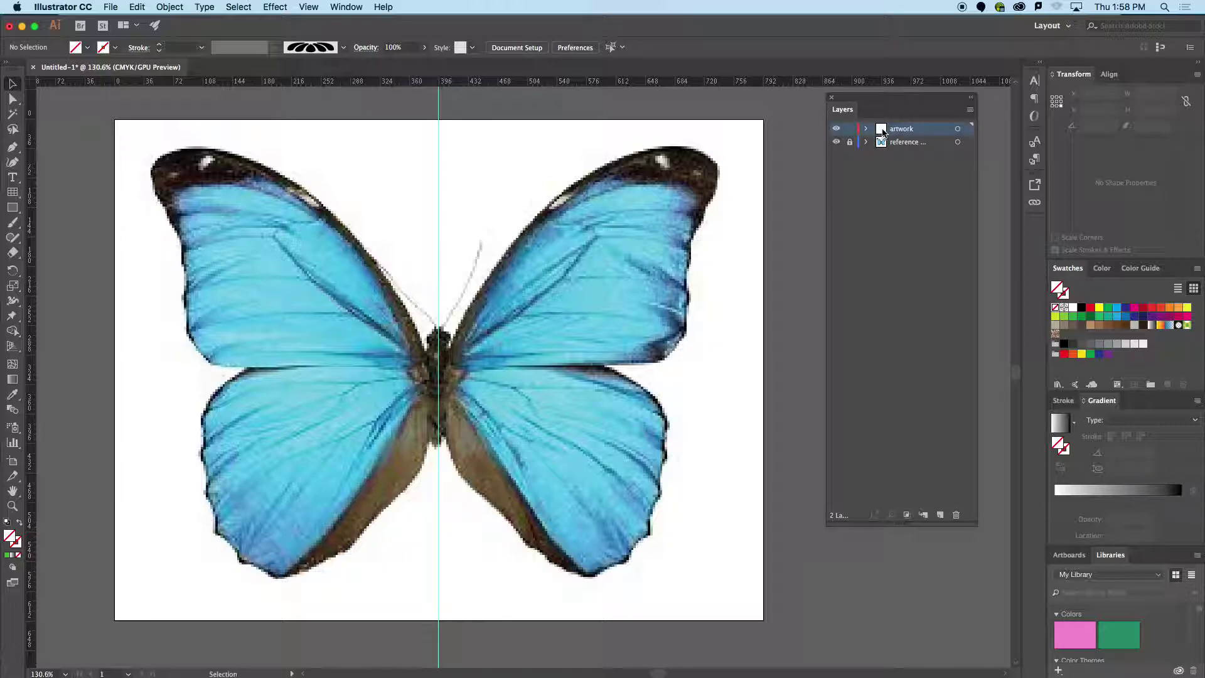
{"action": "left_click", "coordinate": [881, 143], "text": "shift"}
{"action": "scroll", "coordinate": [526, 374], "scroll_direction": "up", "scroll_amount": 5}
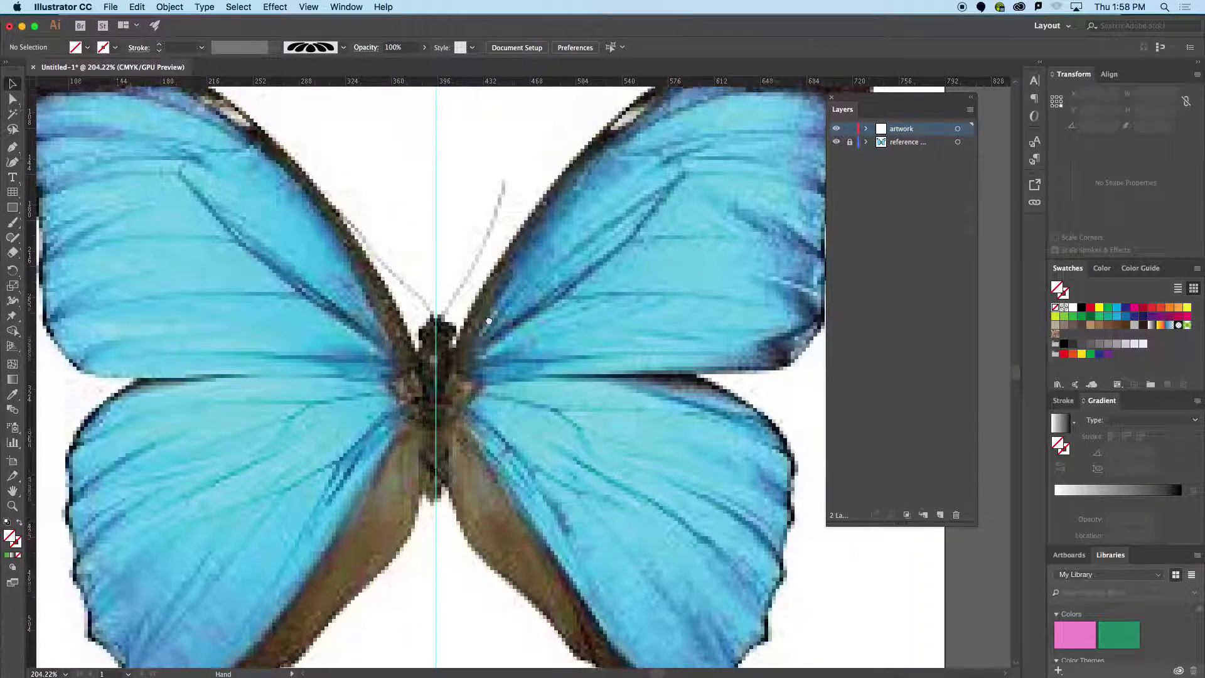
{"action": "scroll", "coordinate": [489, 318], "scroll_direction": "up", "scroll_amount": 3}
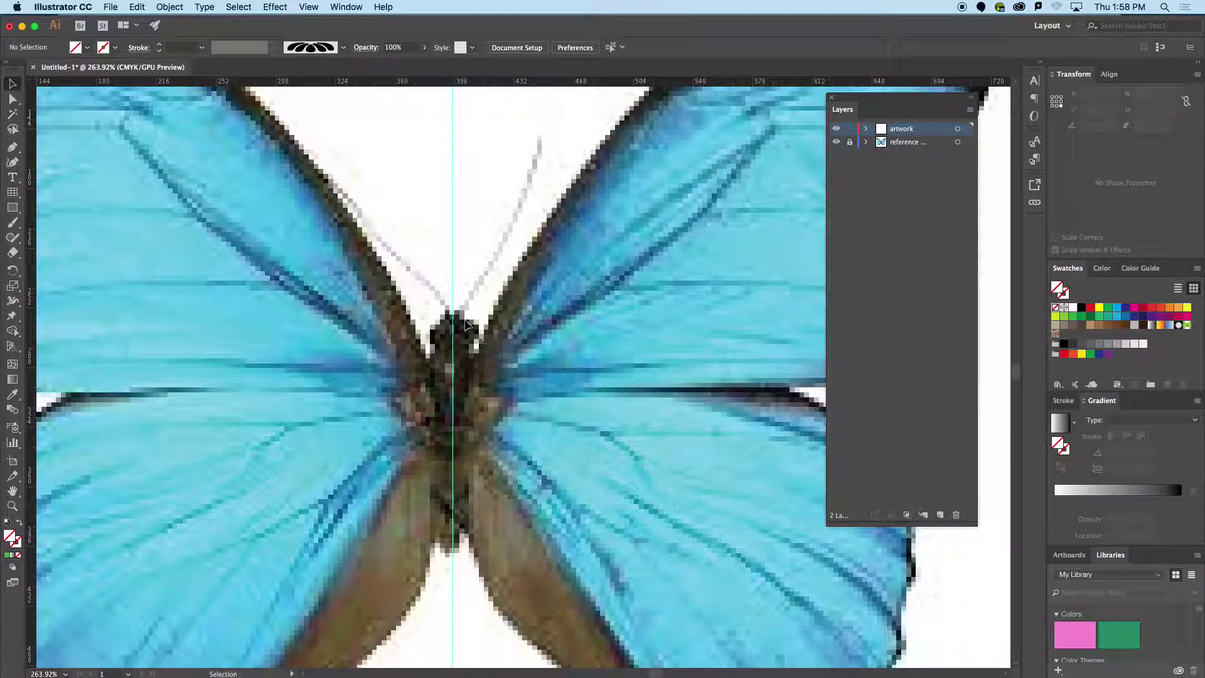
{"action": "left_click", "coordinate": [12, 207]}
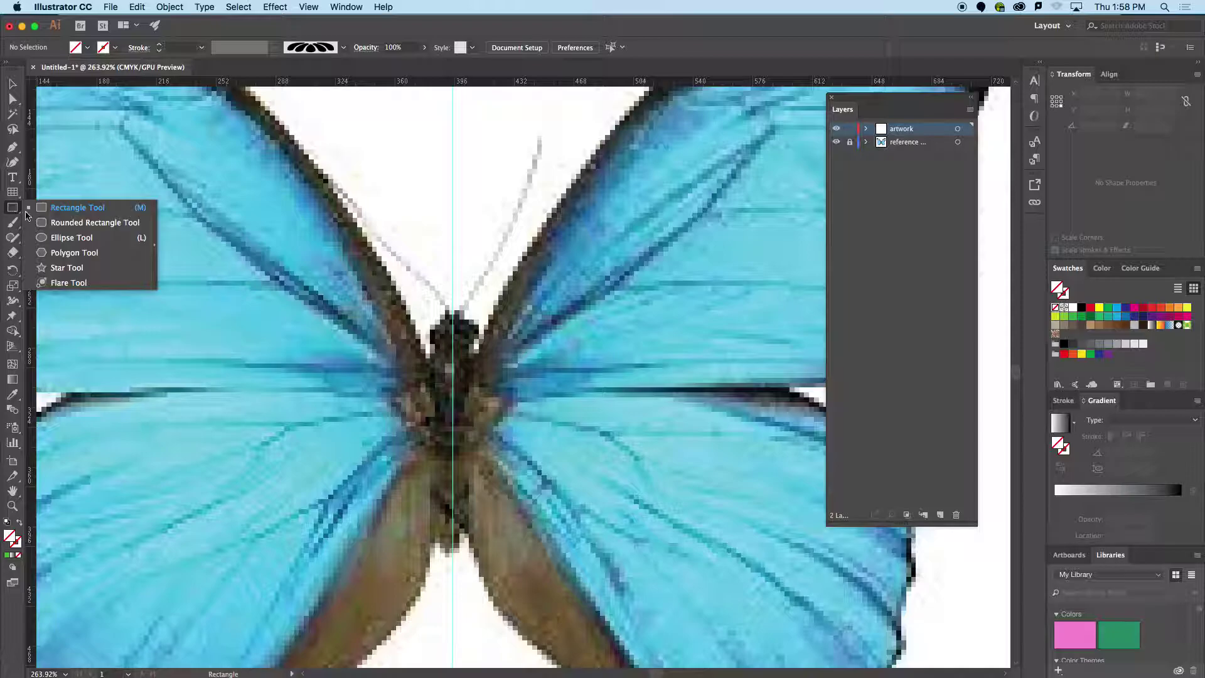
{"action": "left_click", "coordinate": [54, 238]}
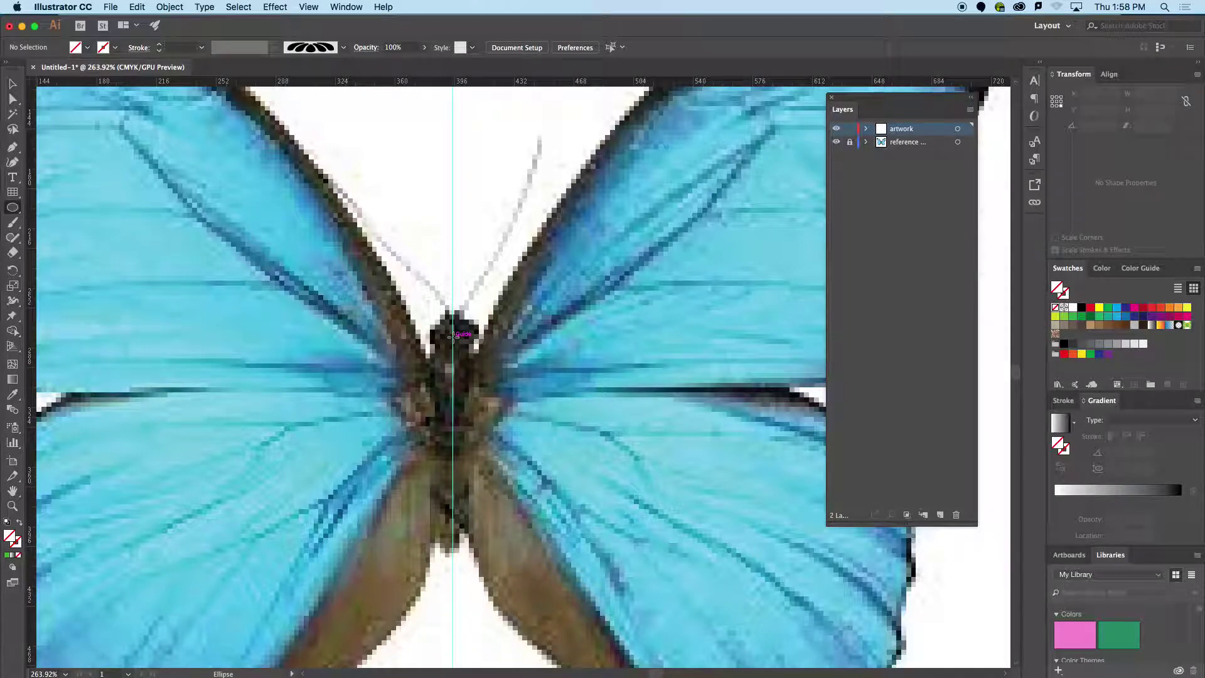
{"action": "left_click_drag", "start_coordinate": [454, 339], "coordinate": [479, 361]}
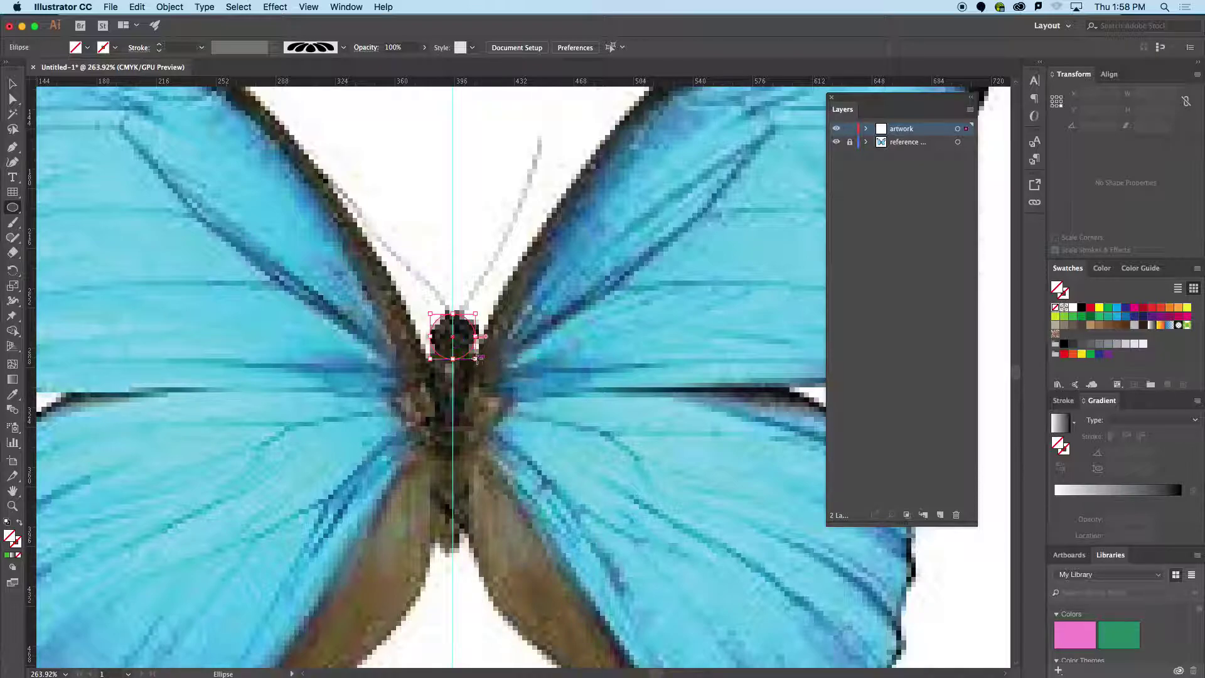
- Fill the head circle with the colour 333333
{"action": "key", "text": "v"}
{"action": "double_click", "coordinate": [10, 534]}
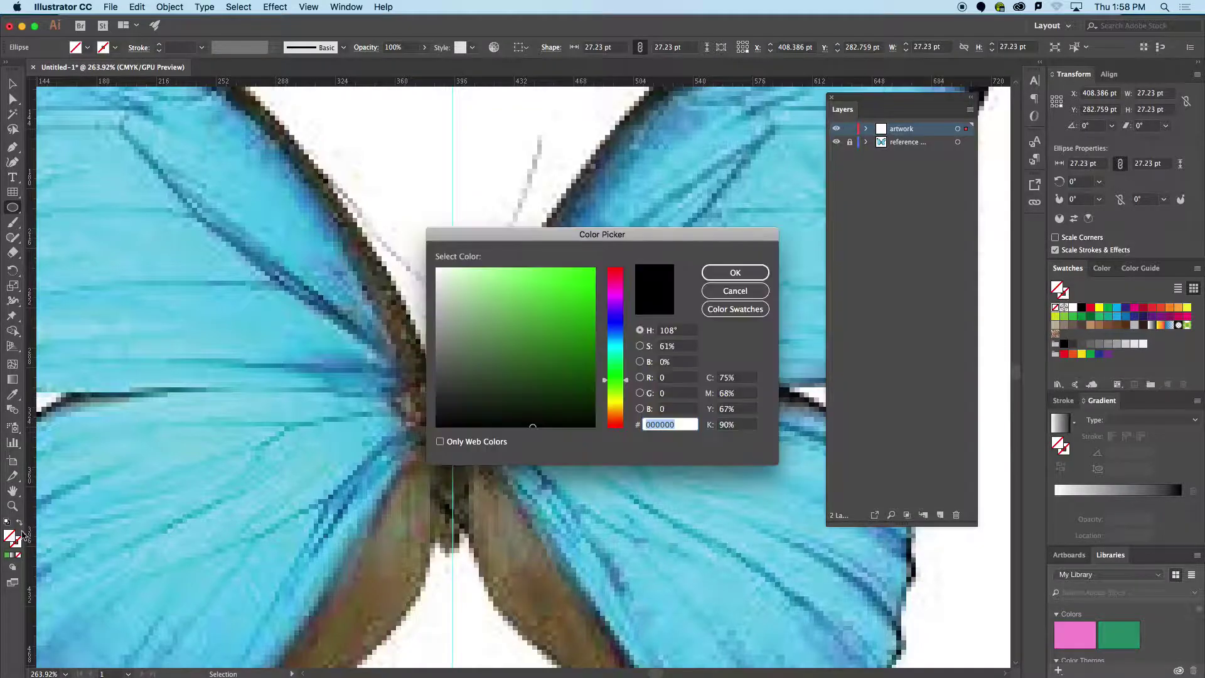
{"action": "type", "text": "333333"}
{"action": "left_click", "coordinate": [732, 274]}
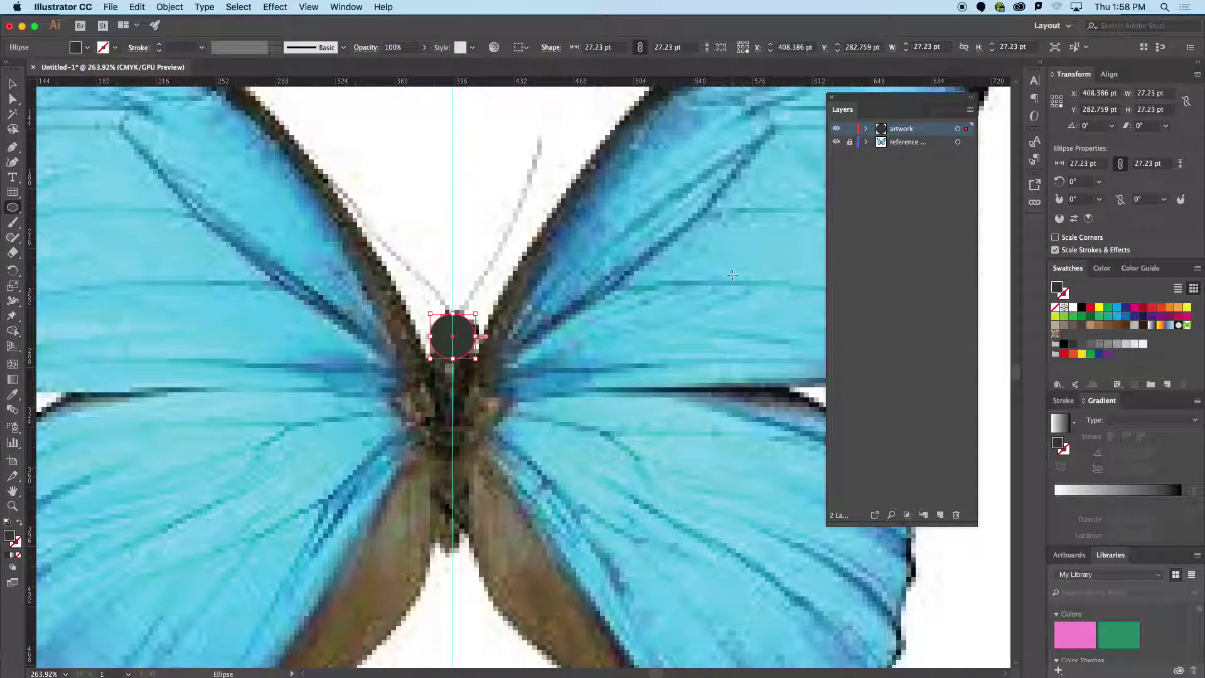
- Create a long, narrow ellipse with the same dark fill for the body, centred on the guide and overlapping the head circle
{"action": "left_click", "coordinate": [11, 84]}
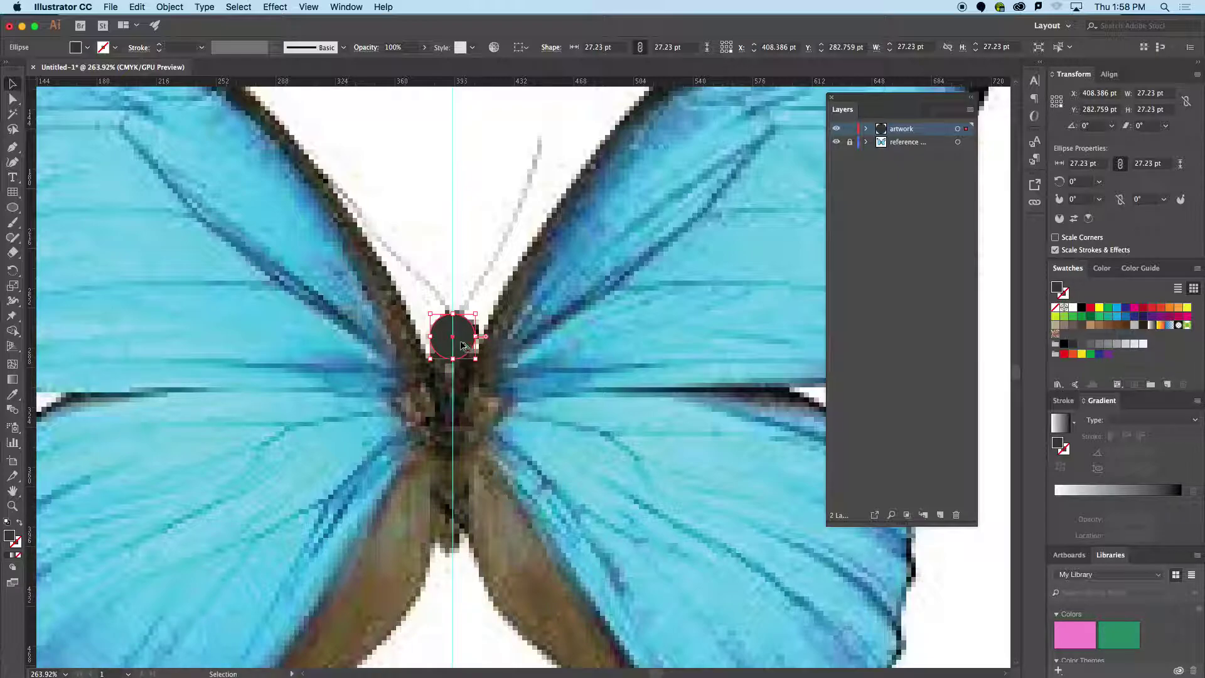
{"action": "left_click_drag", "start_coordinate": [462, 345], "coordinate": [453, 564]}
{"action": "left_click_drag", "start_coordinate": [454, 364], "coordinate": [457, 350]}
{"action": "left_click", "coordinate": [460, 287]}
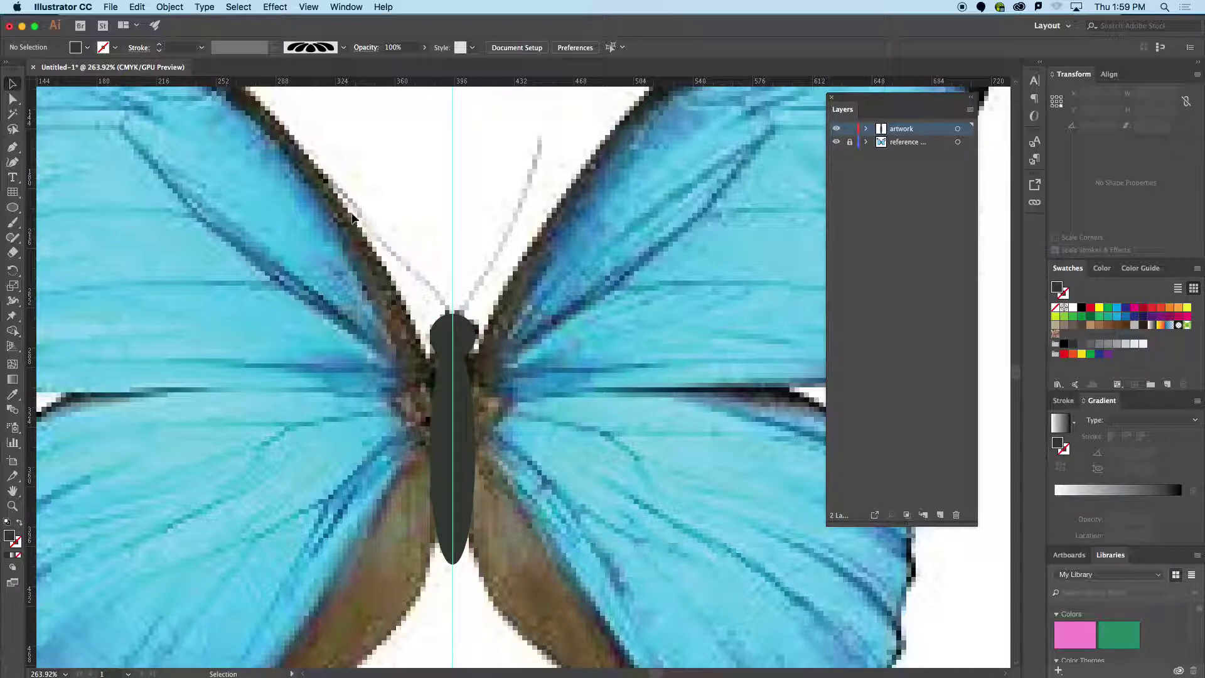
- Switch to outline view and inspect the head and body paths up close
{"action": "left_click", "coordinate": [309, 6]}
{"action": "left_click", "coordinate": [313, 23]}
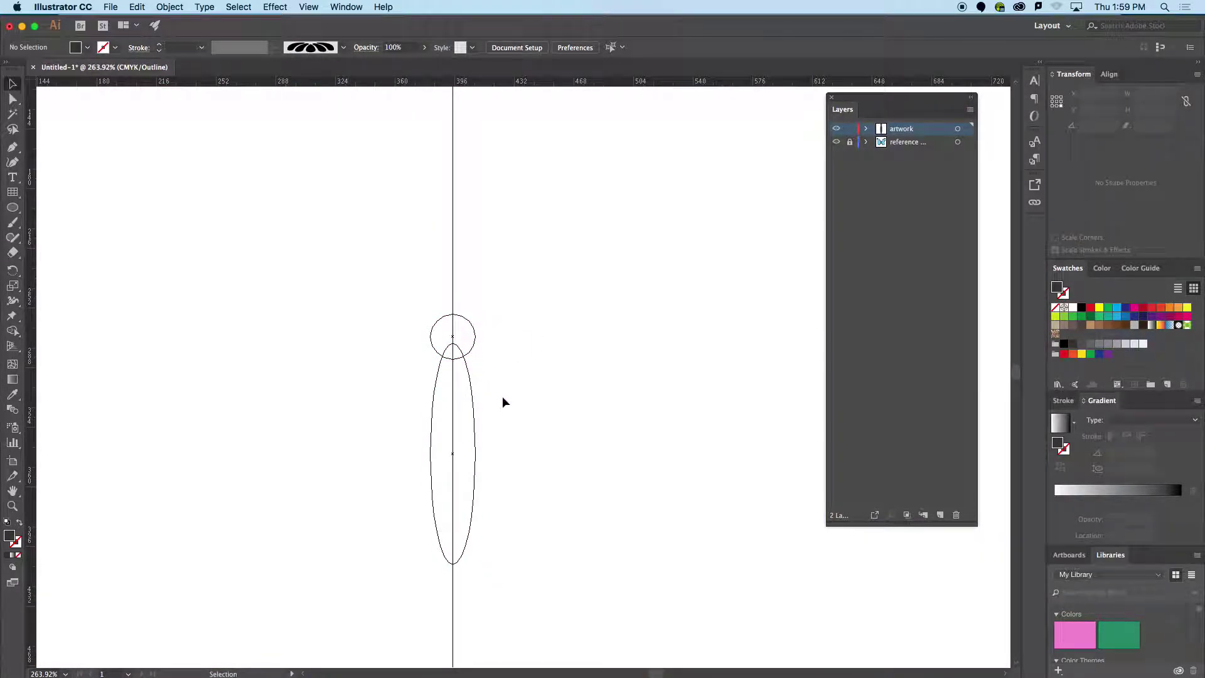
{"action": "key", "text": "z"}
{"action": "left_click_drag", "start_coordinate": [464, 361], "coordinate": [576, 330]}
{"action": "left_click_drag", "start_coordinate": [94, 276], "coordinate": [146, 313]}
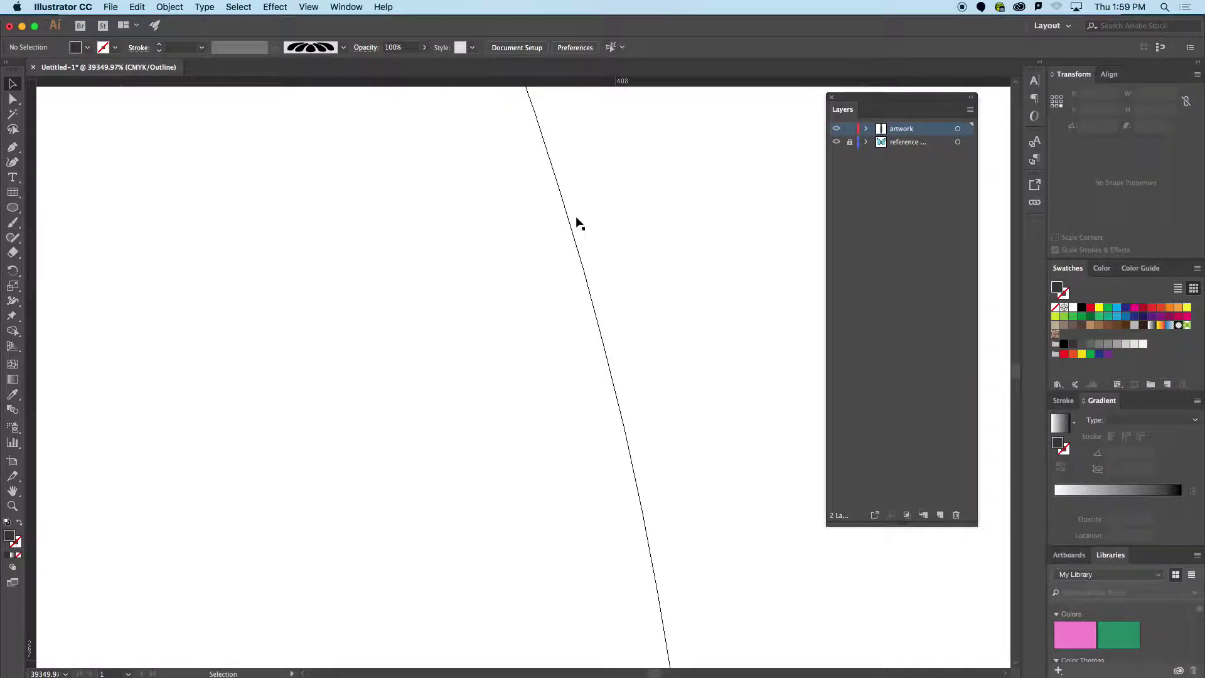
{"action": "key", "text": "super+0"}
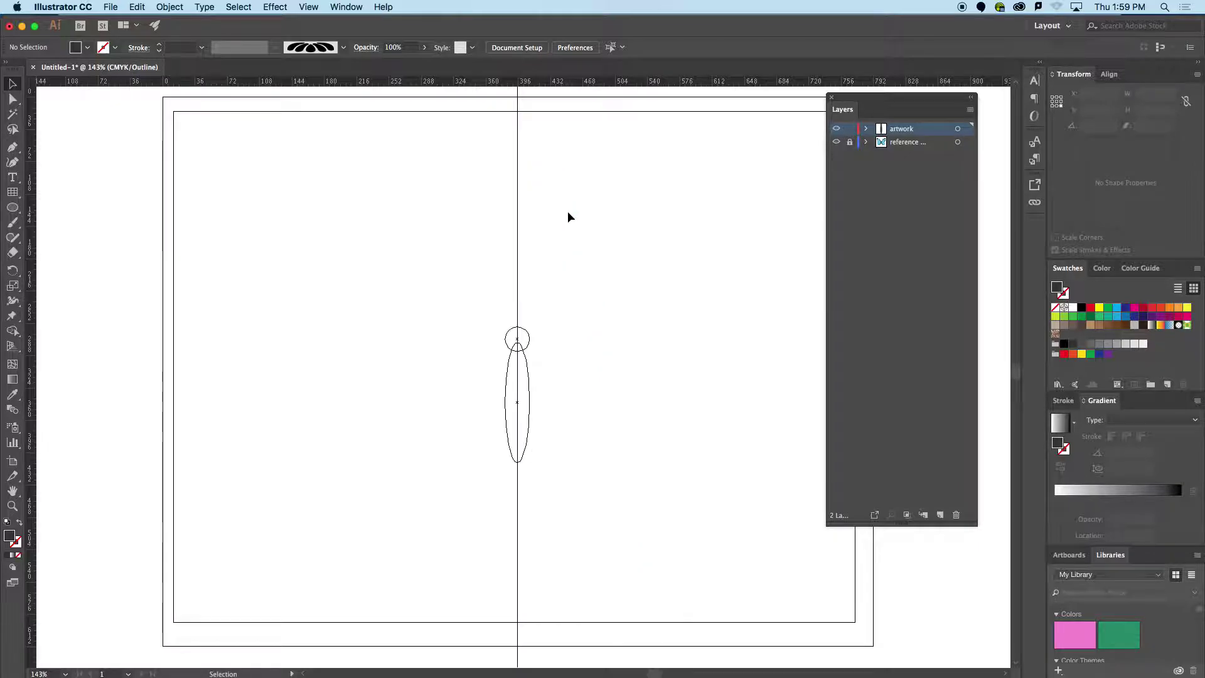
- Return to GPU Preview and compare the artwork in outline and preview modes
{"action": "left_click", "coordinate": [309, 7]}
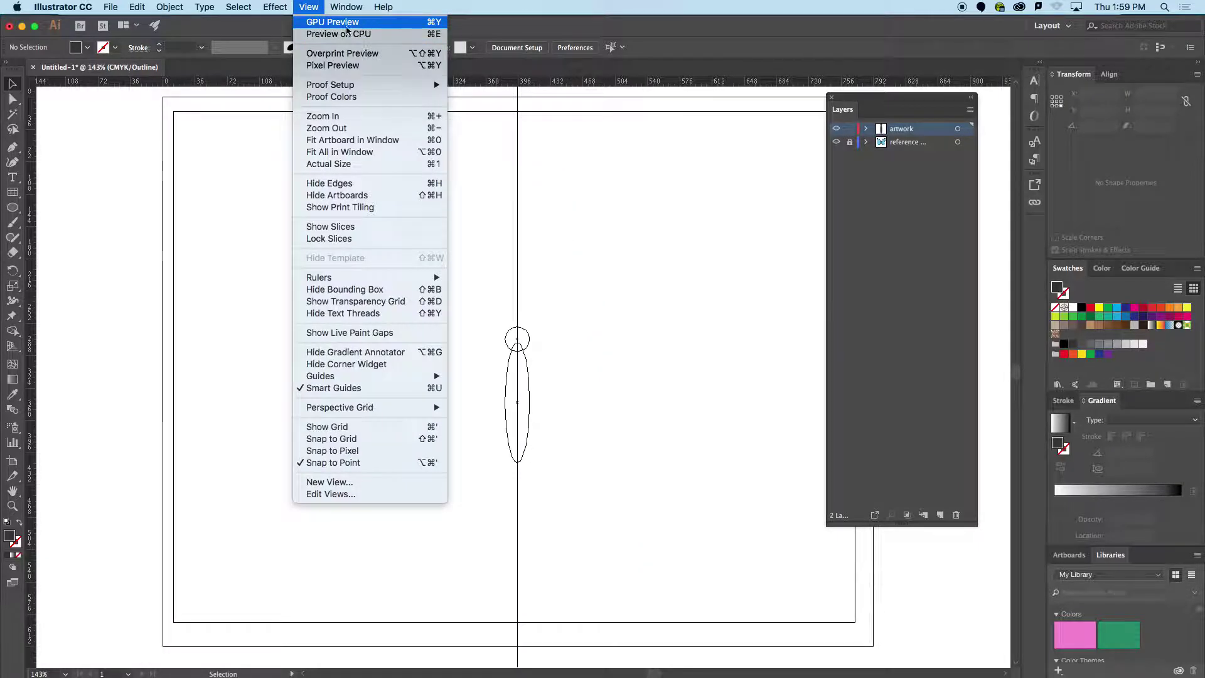
{"action": "left_click", "coordinate": [336, 24]}
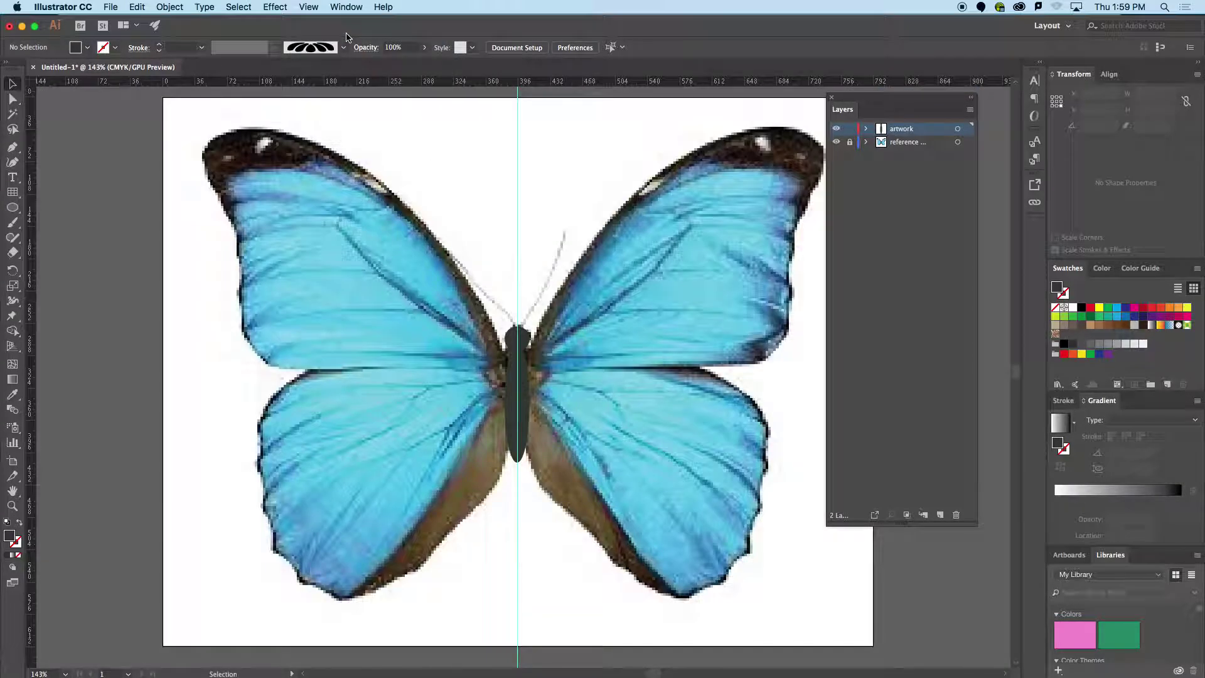
{"action": "key", "text": "super+y"}
{"action": "key", "text": "super+y"}
{"action": "key", "text": "super+y"}
{"action": "key", "text": "super+y"}
{"action": "scroll", "coordinate": [500, 304], "scroll_direction": "right", "scroll_amount": 5}
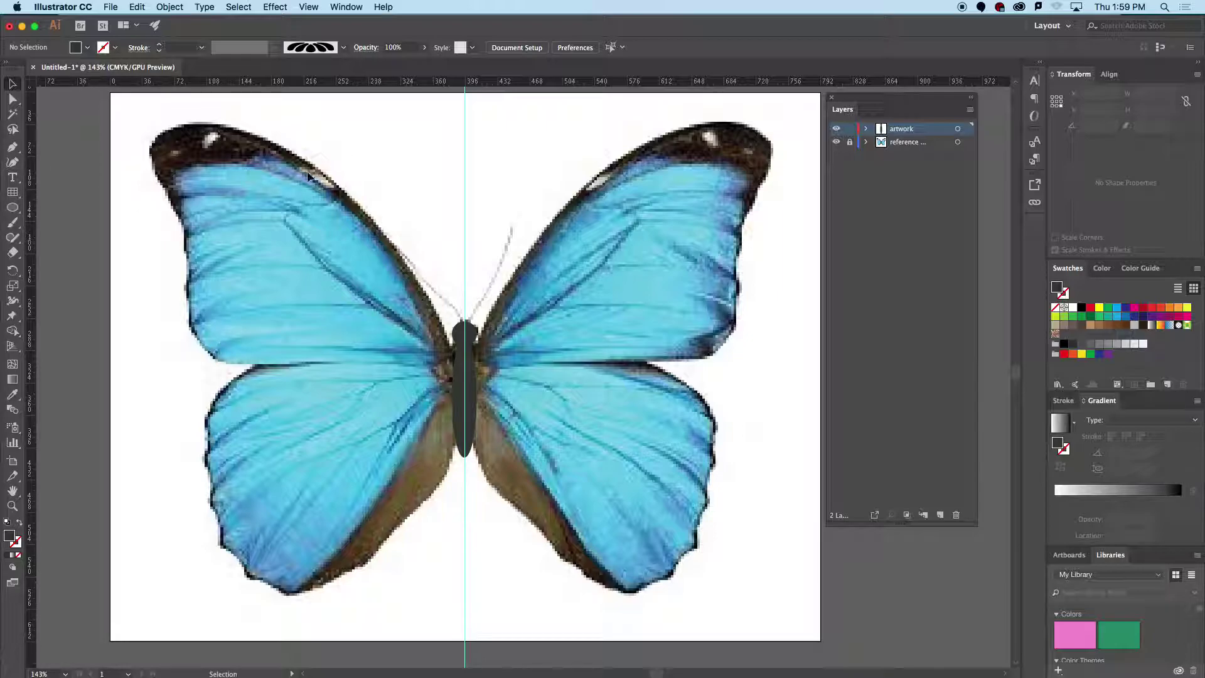
- Trace the top edge of the butterfly's upper-left wing with the Pen tool, from the centre guide to the wing tip
{"action": "left_click", "coordinate": [15, 148]}
{"action": "left_click_drag", "start_coordinate": [449, 345], "coordinate": [573, 315]}
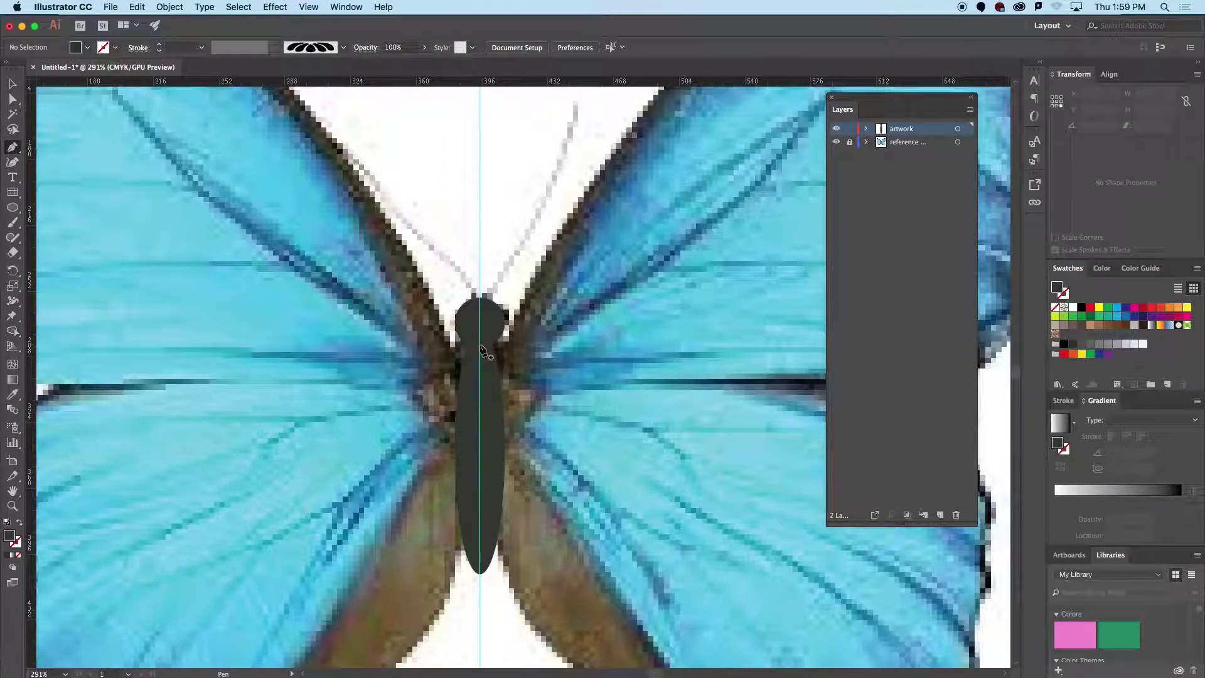
{"action": "left_click", "coordinate": [479, 344]}
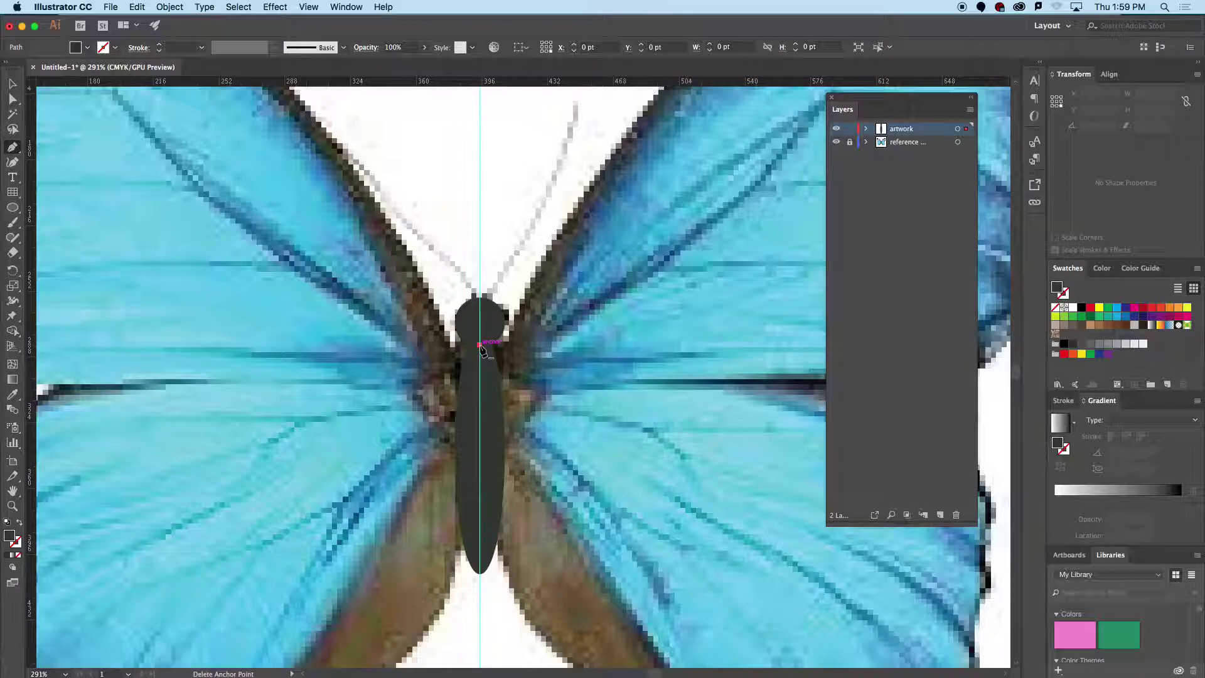
{"action": "left_click_drag", "start_coordinate": [419, 279], "coordinate": [569, 375]}
{"action": "left_click", "coordinate": [437, 294], "text": "alt+super"}
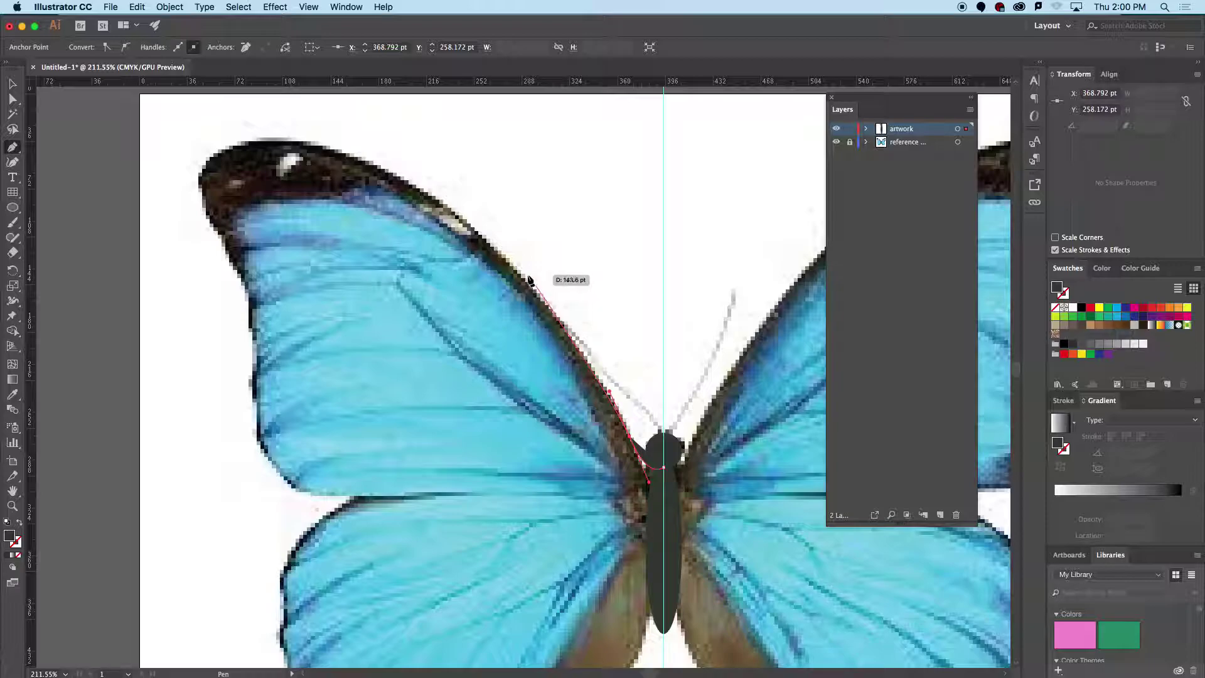
{"action": "left_click", "coordinate": [455, 197]}
{"action": "left_click_drag", "start_coordinate": [304, 129], "coordinate": [319, 192]}
{"action": "left_click", "coordinate": [288, 239]}
- Swap the wing path's fill and stroke, and trace the wing's outer edge from the tip down to its lower corner
{"action": "mouse_move", "coordinate": [289, 243]}
{"action": "left_mouse_down"}
{"action": "mouse_move", "coordinate": [628, 384]}
{"action": "mouse_move", "coordinate": [503, 300]}
{"action": "mouse_move", "coordinate": [401, 396]}
{"action": "mouse_move", "coordinate": [462, 341]}
{"action": "mouse_move", "coordinate": [69, 499]}
{"action": "mouse_move", "coordinate": [15, 538]}
{"action": "left_mouse_up"}
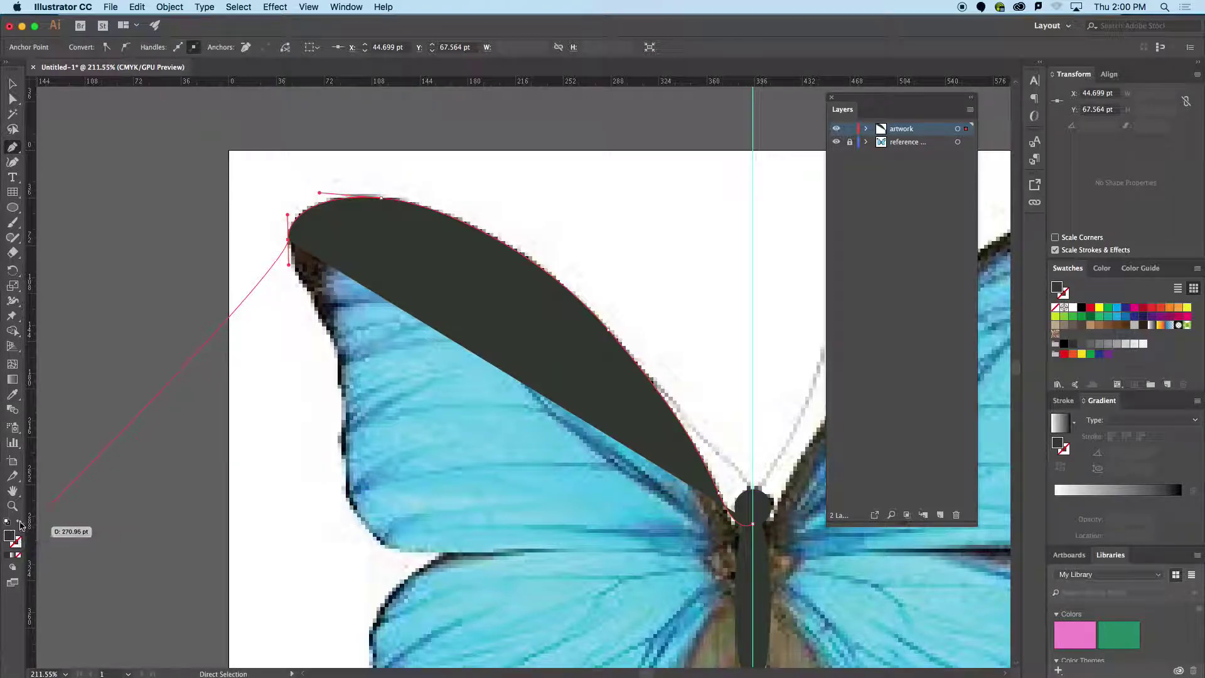
{"action": "left_click", "coordinate": [21, 526]}
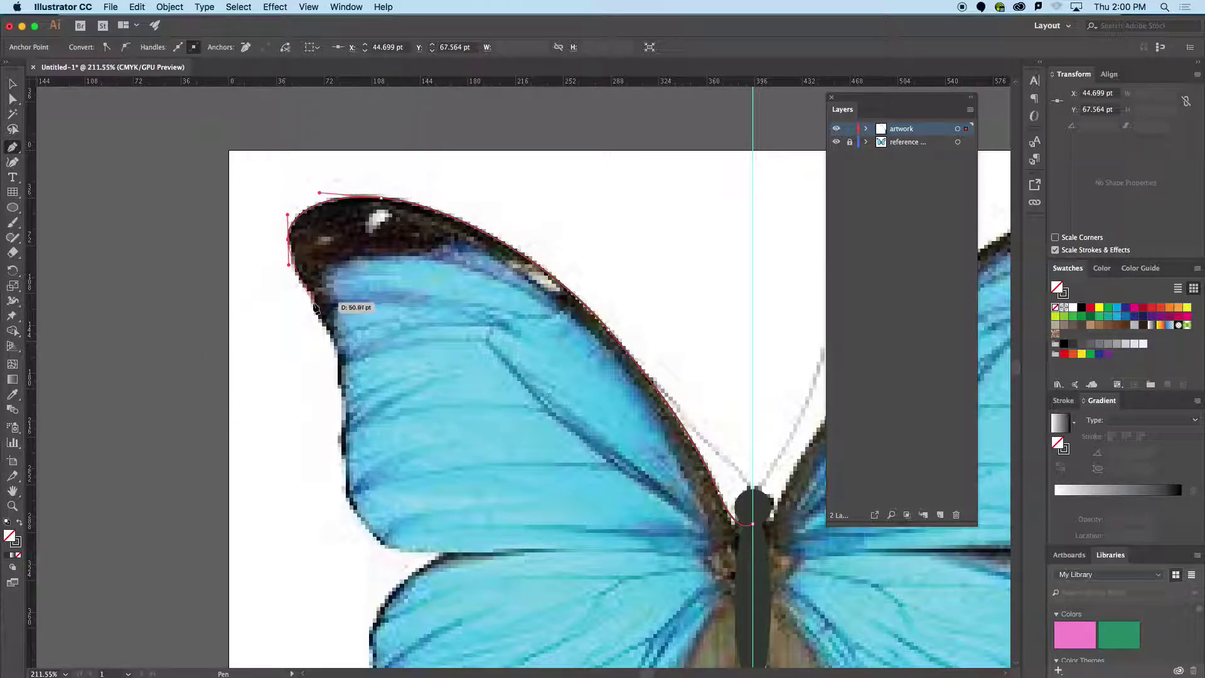
{"action": "left_click", "coordinate": [328, 326]}
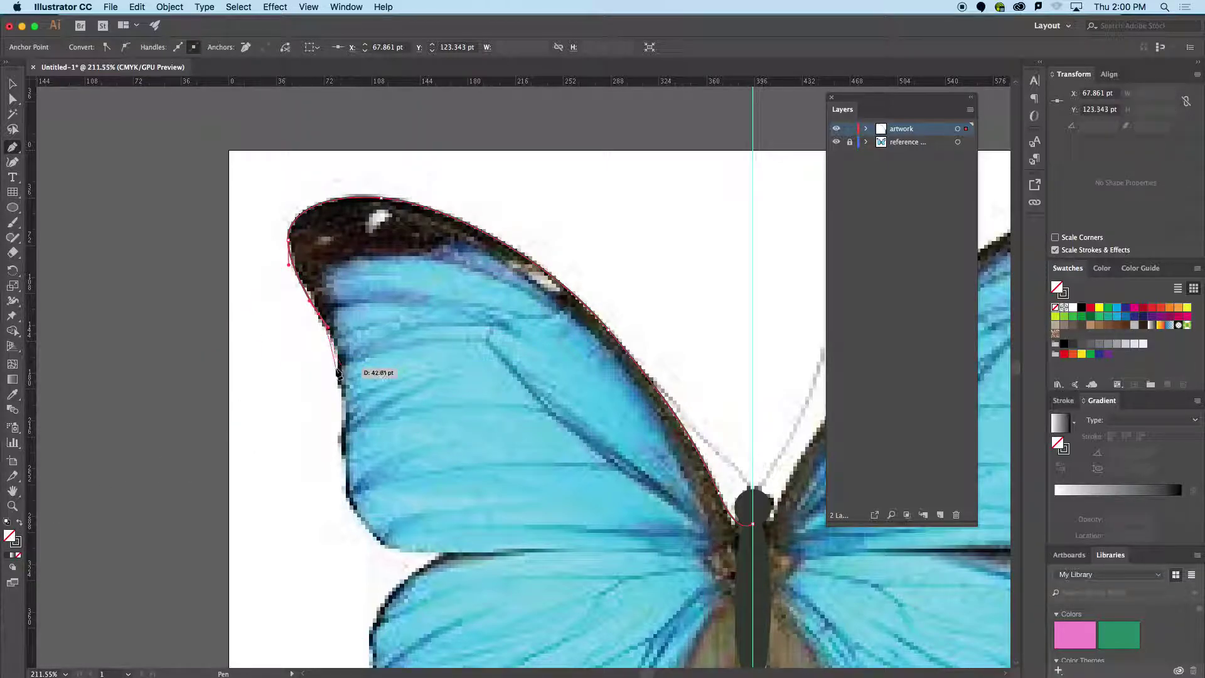
{"action": "left_click", "coordinate": [337, 404]}
{"action": "left_click_drag", "start_coordinate": [338, 402], "coordinate": [339, 344]}
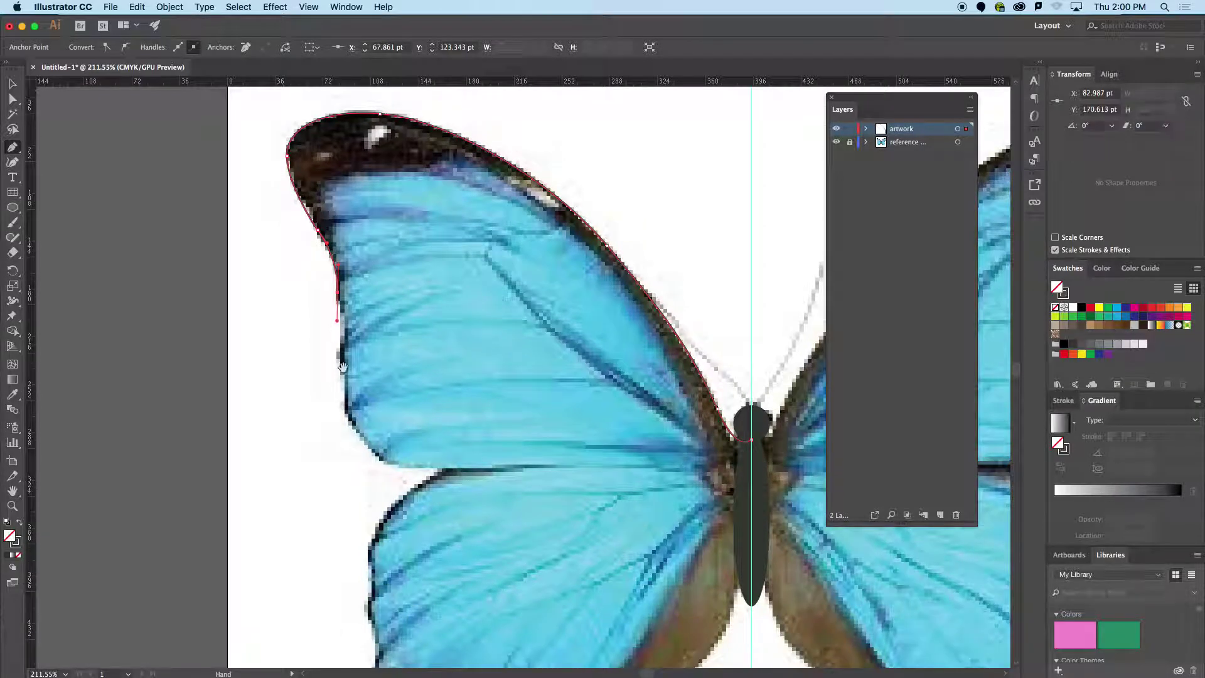
{"action": "left_click", "coordinate": [339, 405]}
{"action": "left_click", "coordinate": [374, 451]}
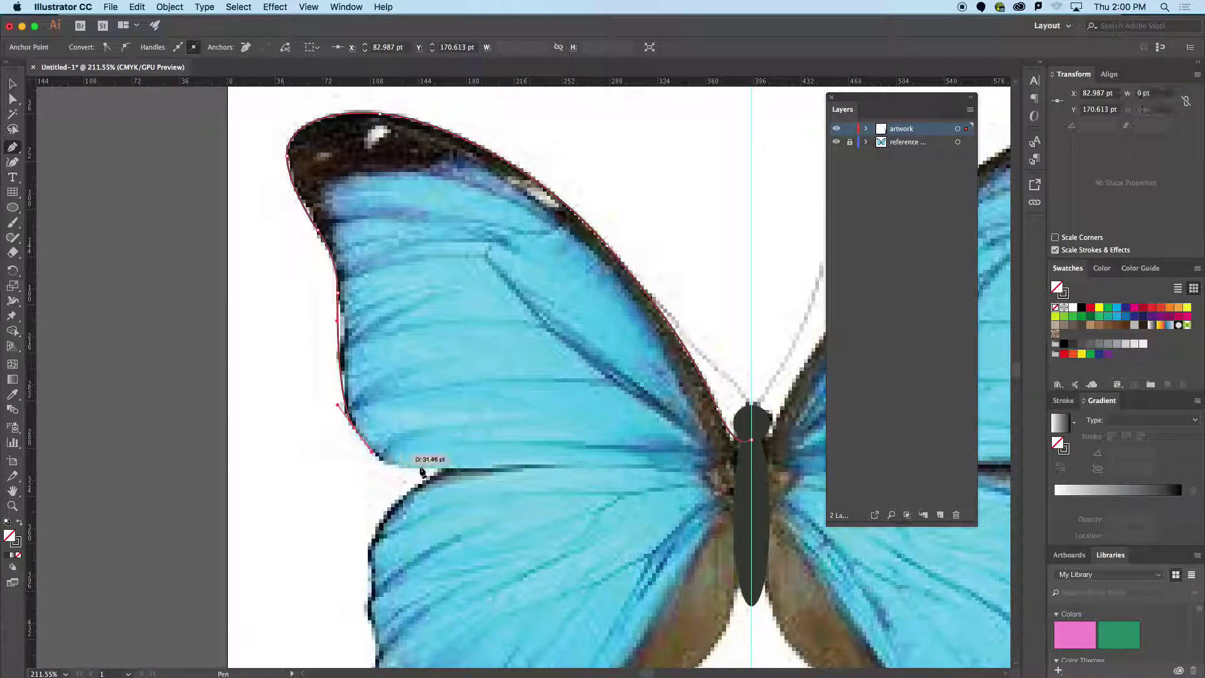
- Trace the lower edge of the upper-left wing with curved segments, ending on the centre guide over the body
{"action": "left_click_drag", "start_coordinate": [455, 470], "coordinate": [533, 466]}
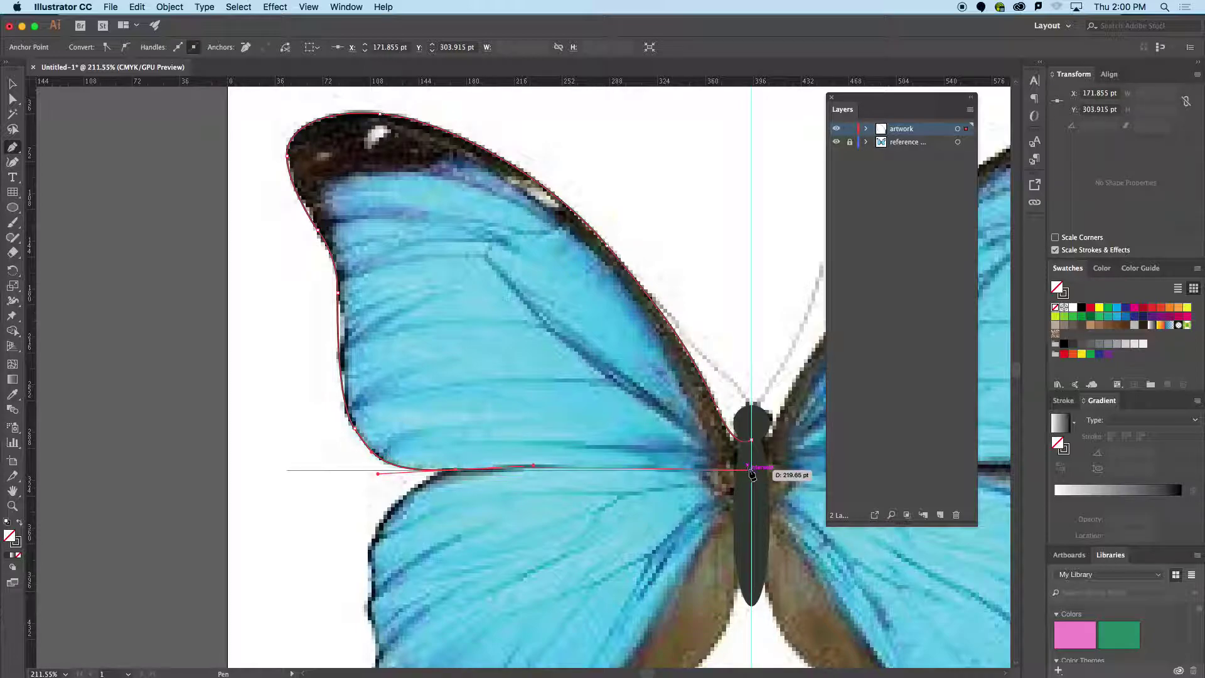
{"action": "left_click_drag", "start_coordinate": [750, 470], "coordinate": [781, 480]}
{"action": "scroll", "coordinate": [784, 481], "scroll_direction": "right", "scroll_amount": 5}
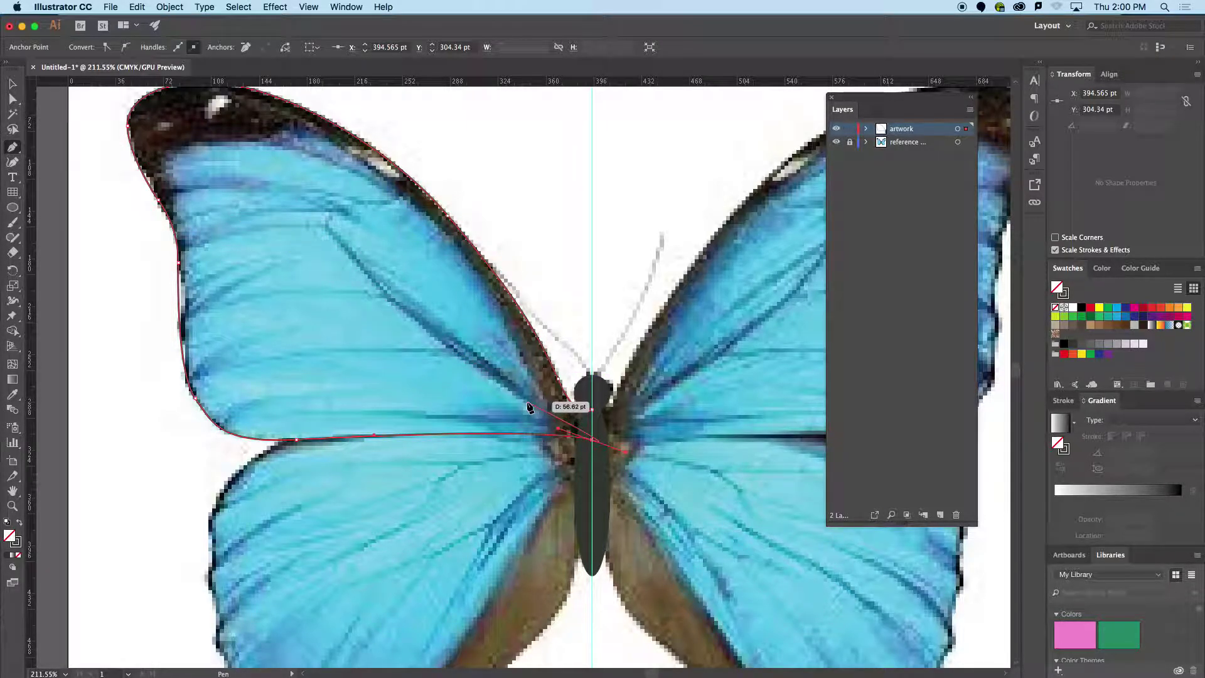
- Try converting the wing path's end anchor on the centre guide to a corner point
{"action": "left_click_drag", "start_coordinate": [601, 432], "coordinate": [687, 399]}
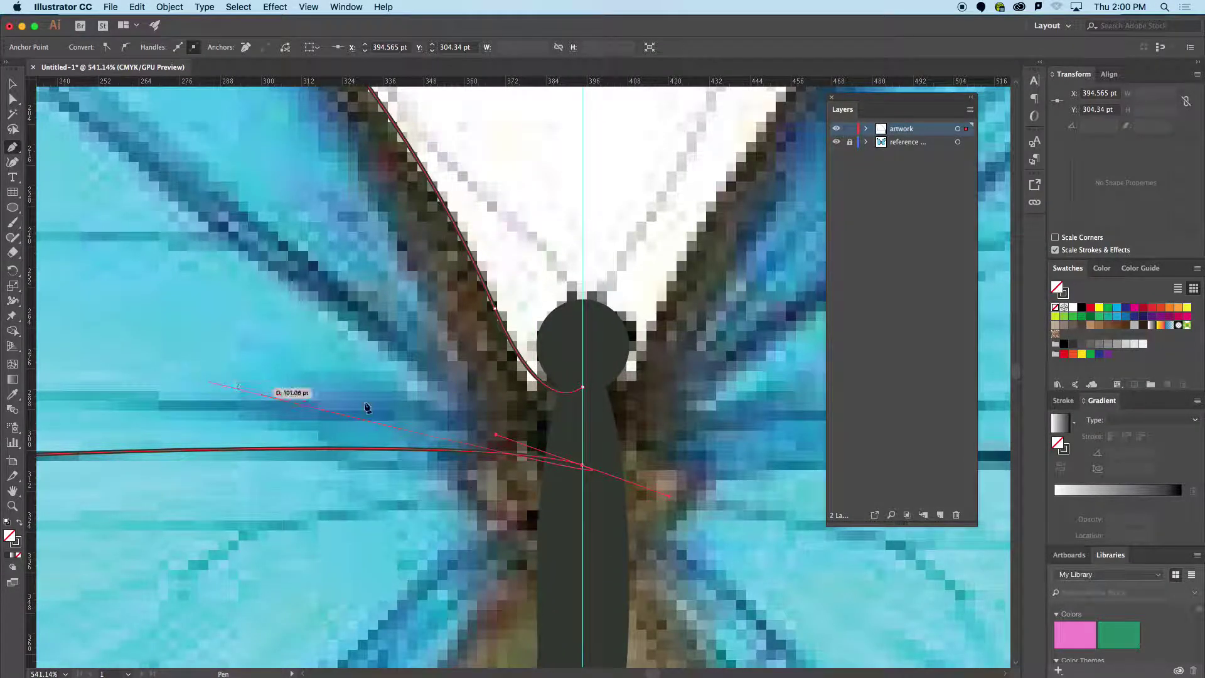
{"action": "left_click_drag", "start_coordinate": [565, 432], "coordinate": [478, 367]}
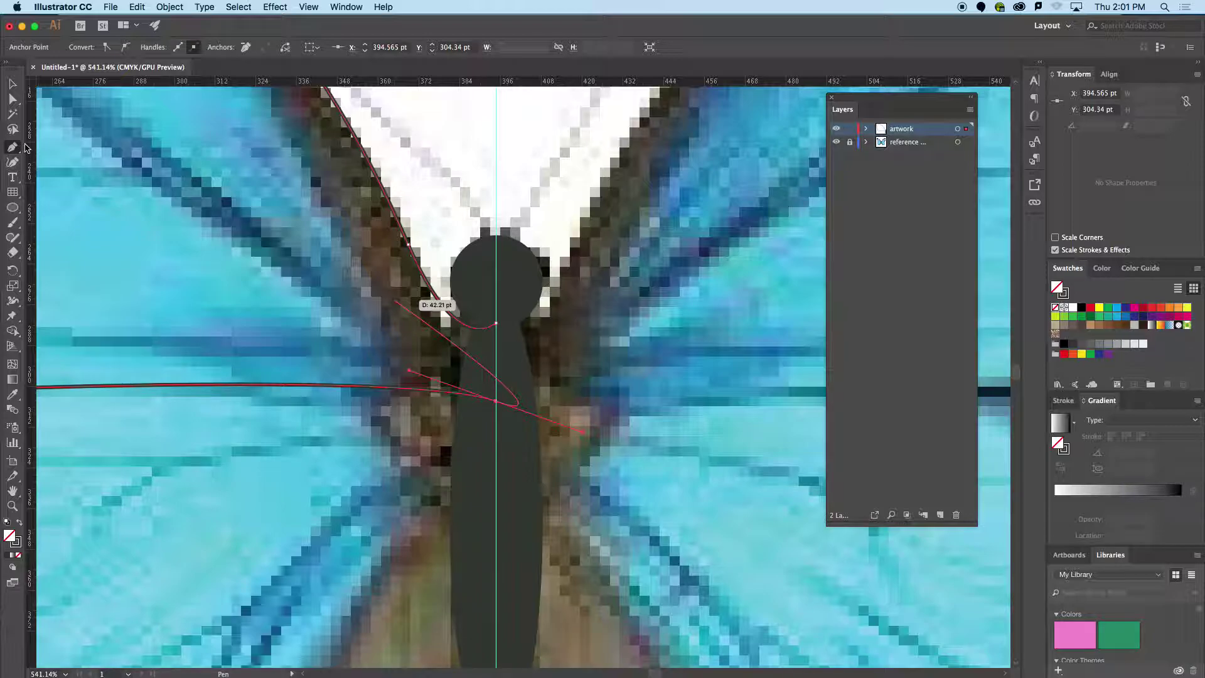
{"action": "left_click", "coordinate": [108, 48]}
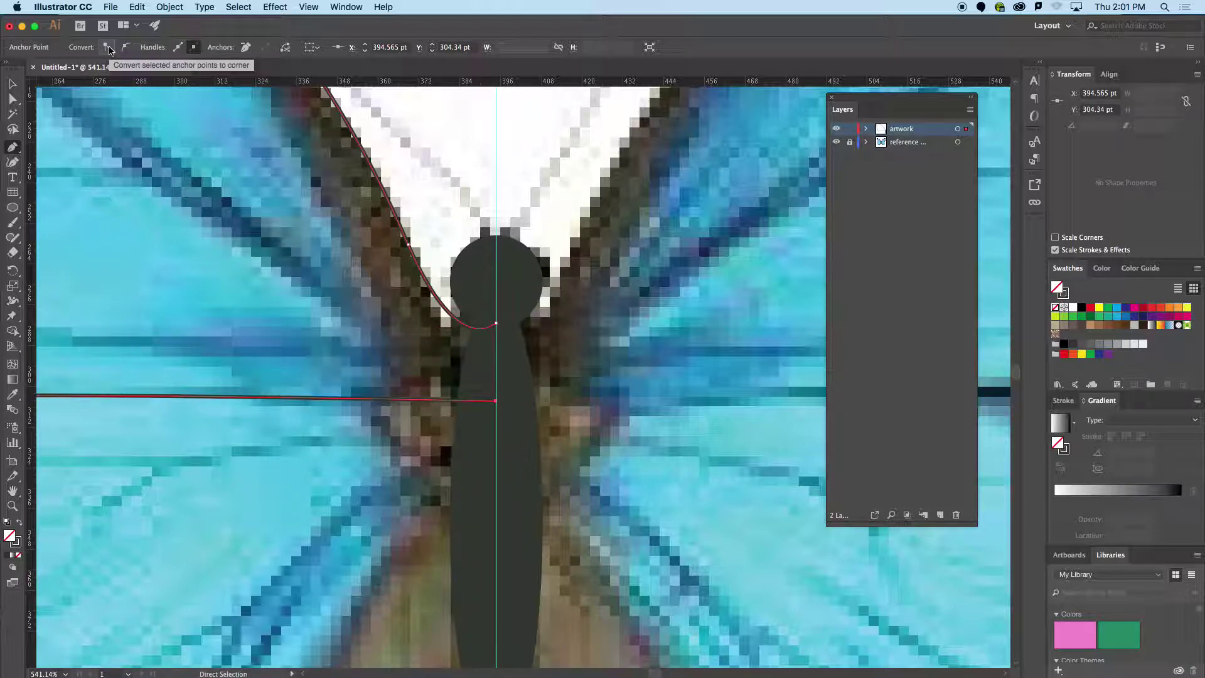
{"action": "scroll", "coordinate": [238, 217], "scroll_direction": "down", "scroll_amount": 3}
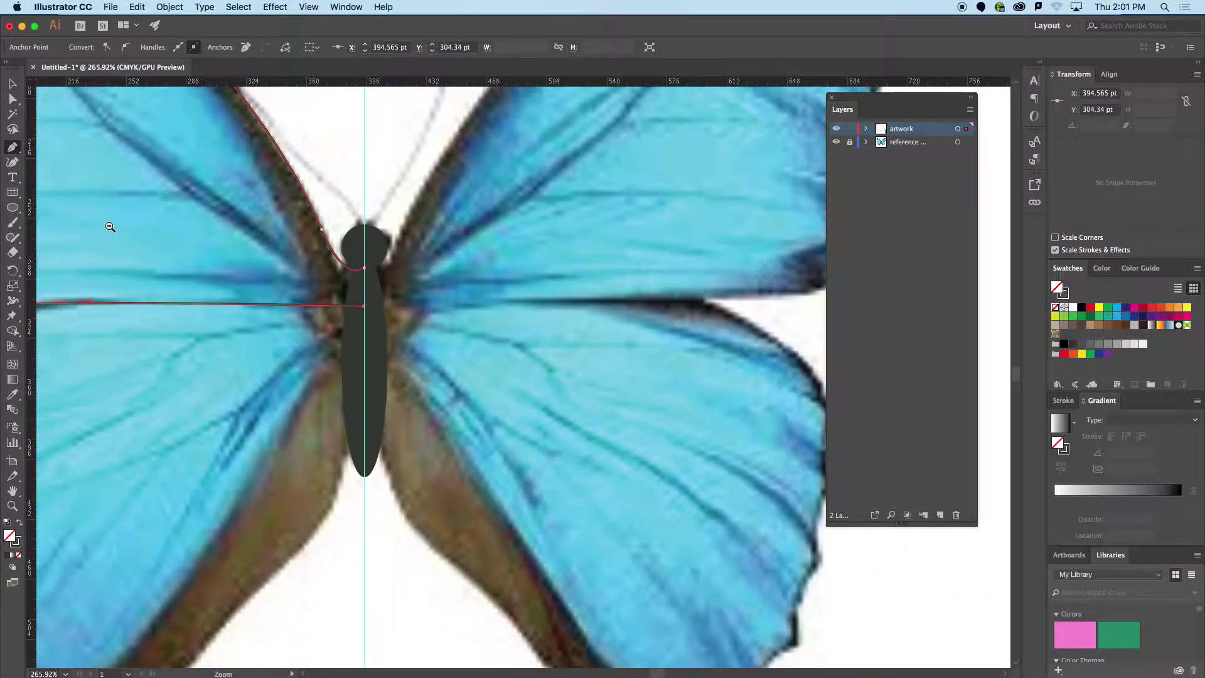
{"action": "left_click_drag", "start_coordinate": [107, 226], "coordinate": [359, 276]}
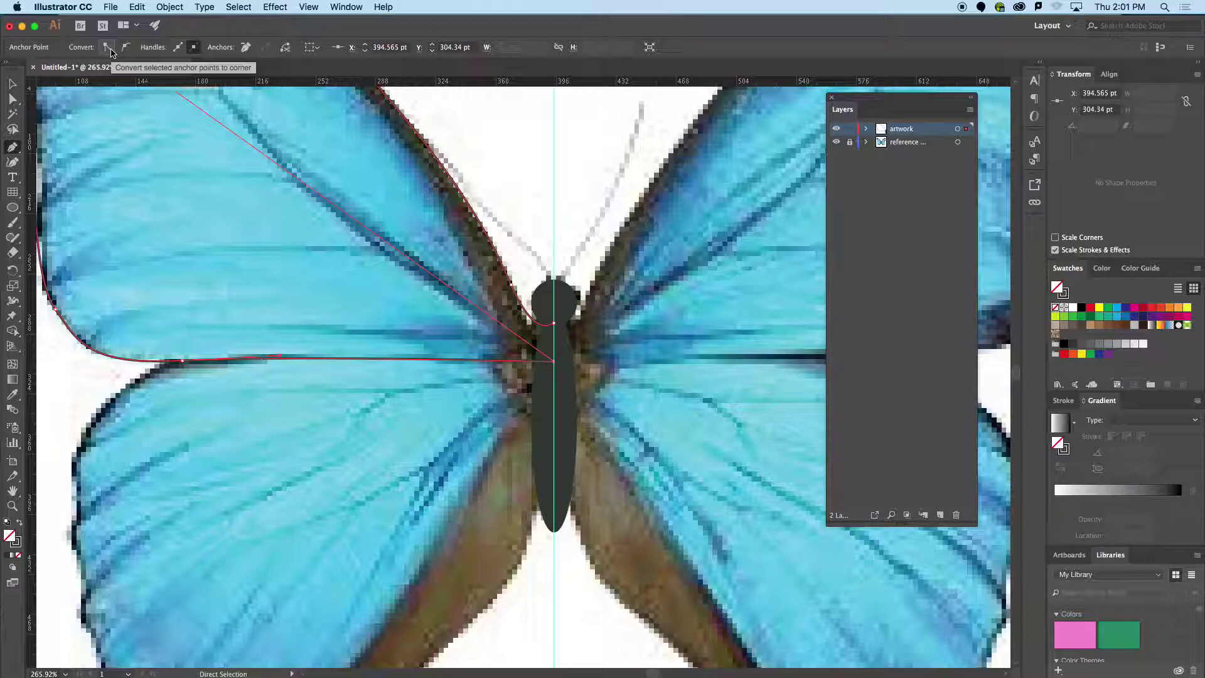
{"action": "left_click_drag", "start_coordinate": [553, 361], "coordinate": [501, 362]}
- Retract the end anchor's outgoing handle and close the wing path with a straight segment up the centre guide to its starting anchor
{"action": "left_click_drag", "start_coordinate": [583, 344], "coordinate": [741, 325]}
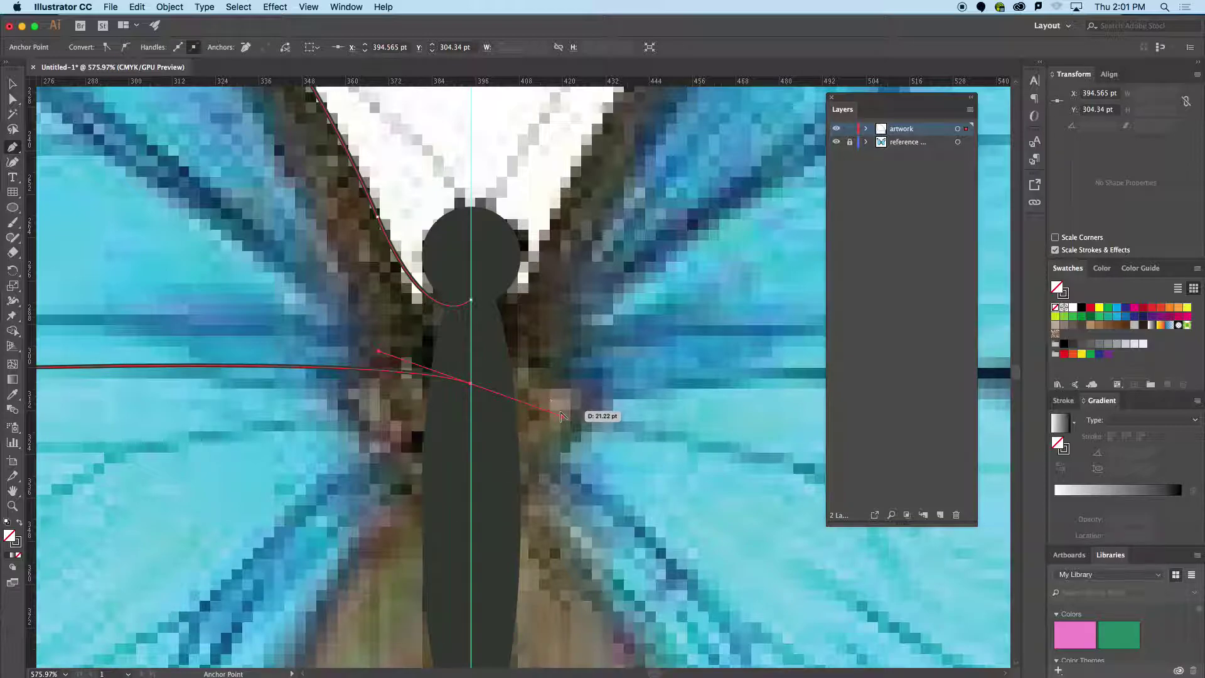
{"action": "left_click_drag", "start_coordinate": [562, 416], "coordinate": [470, 383]}
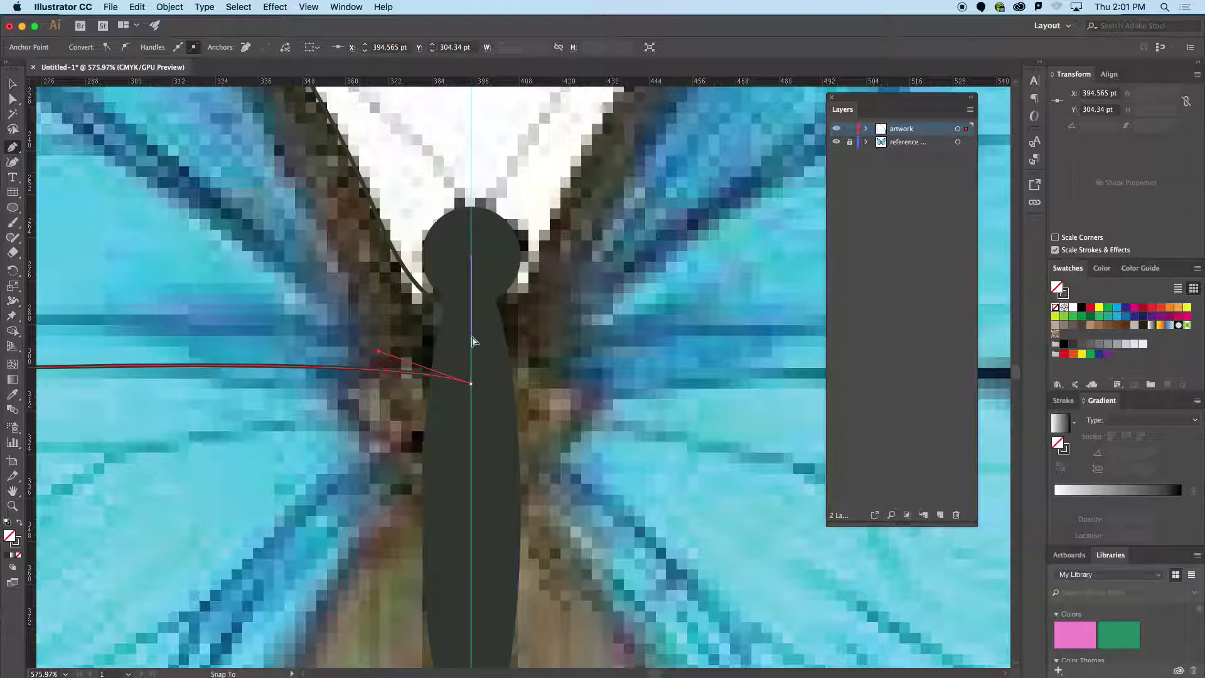
{"action": "left_click", "coordinate": [471, 301]}
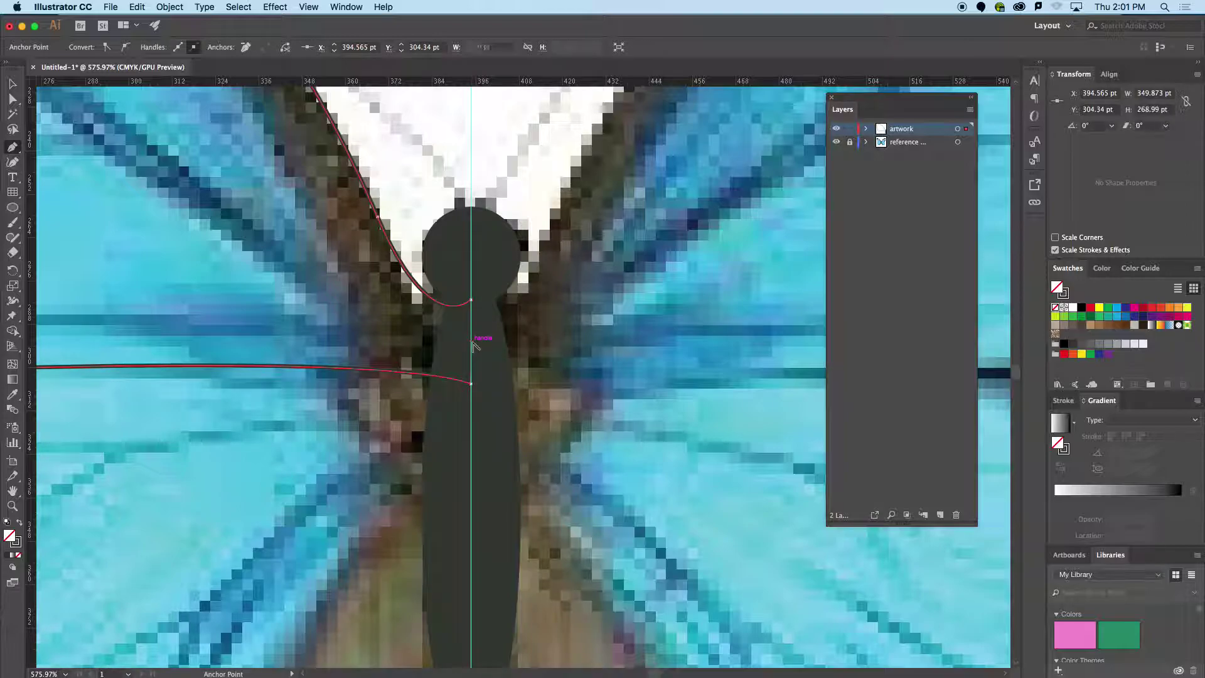
- Close the upper-left wing path at its starting anchor on the centre guide and deselect it
{"action": "left_click", "coordinate": [472, 301]}
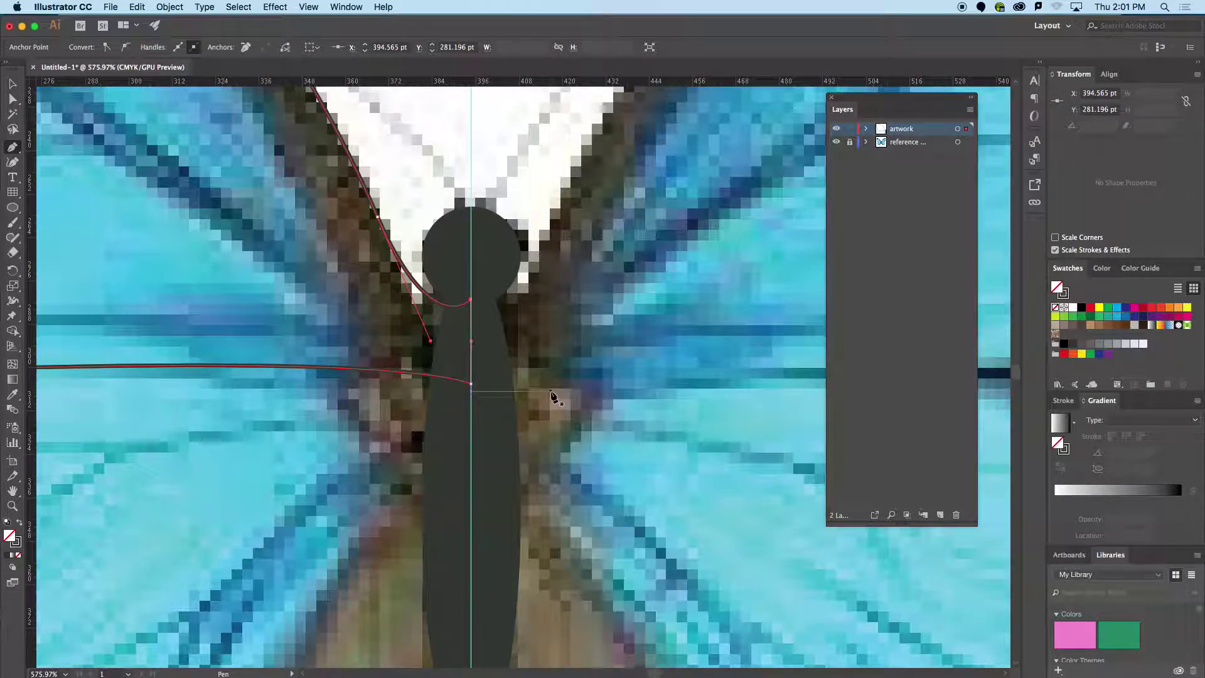
{"action": "scroll", "coordinate": [522, 400], "scroll_direction": "down", "scroll_amount": 10}
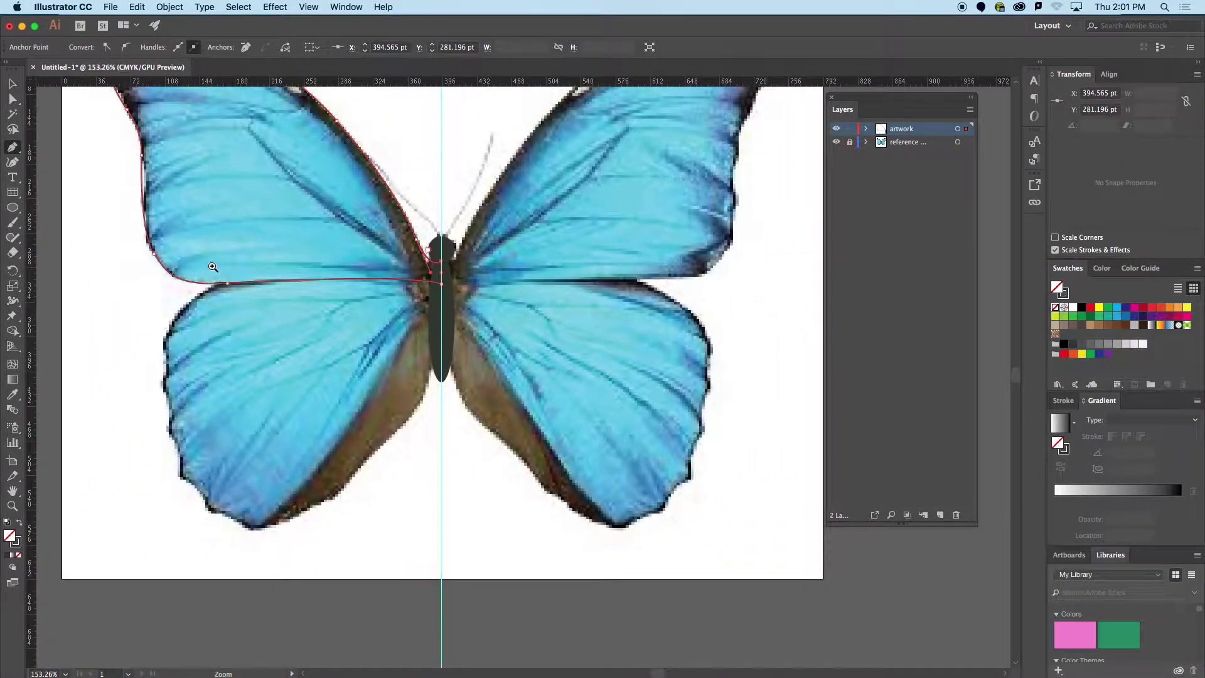
{"action": "left_click_drag", "start_coordinate": [273, 320], "coordinate": [359, 334]}
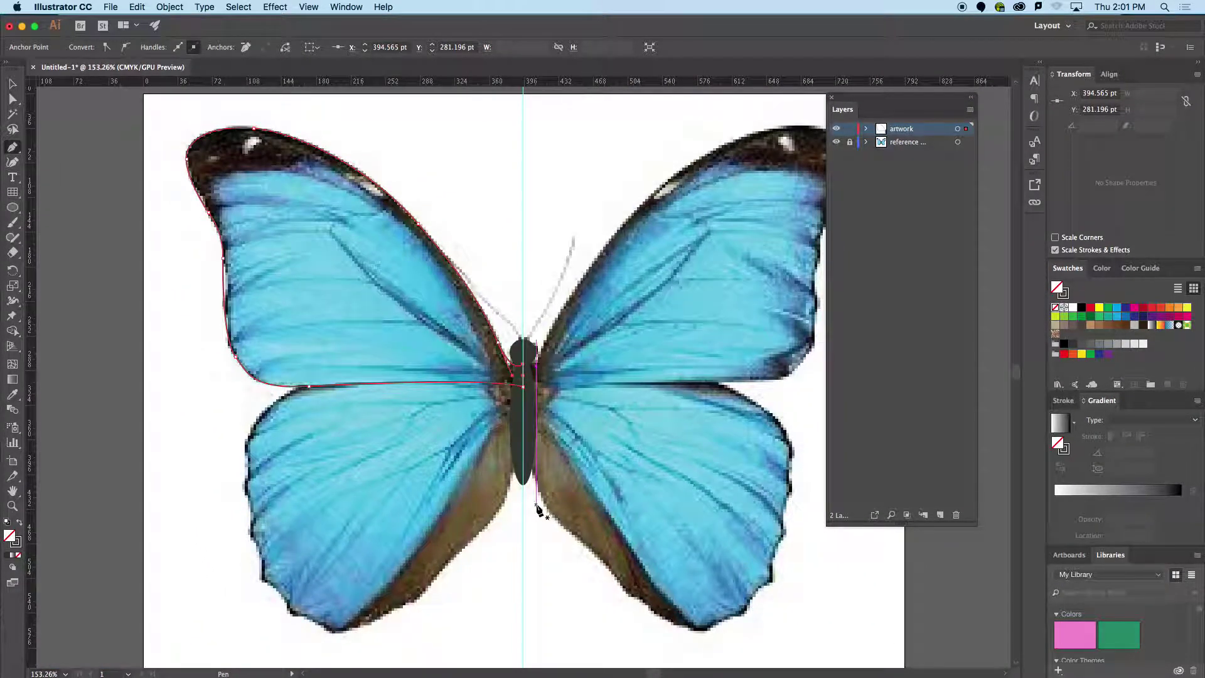
{"action": "scroll", "coordinate": [464, 508], "scroll_direction": "up", "scroll_amount": 3}
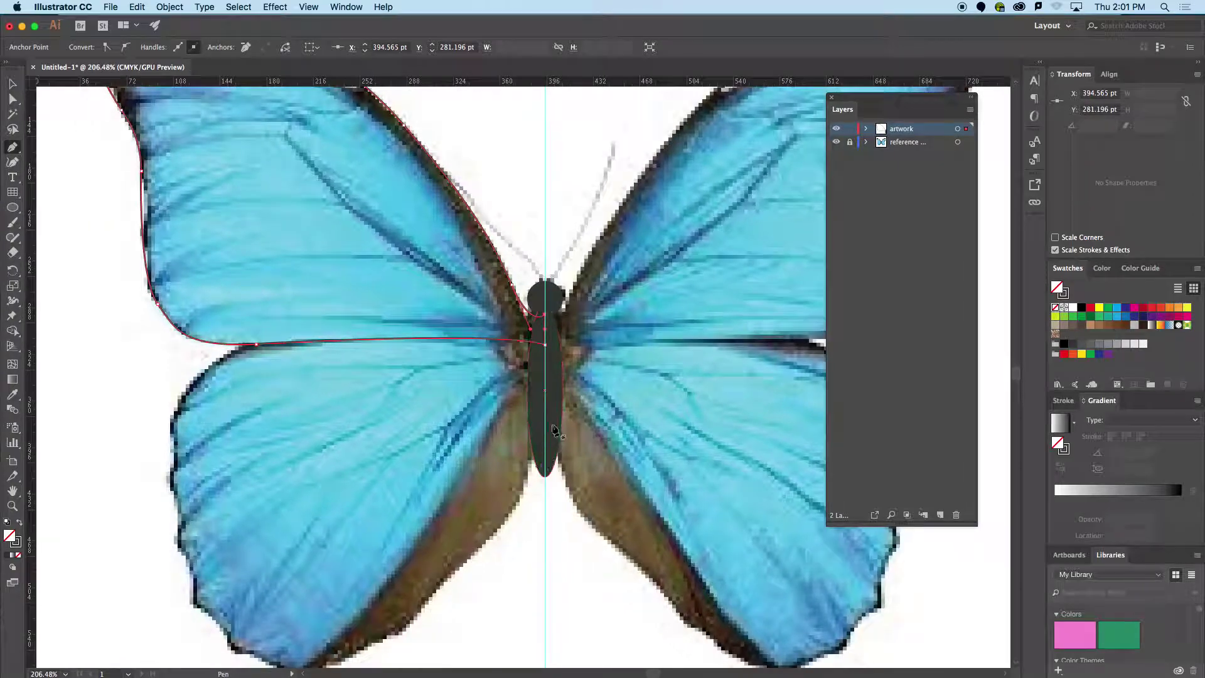
{"action": "left_click_drag", "start_coordinate": [496, 305], "coordinate": [509, 368]}
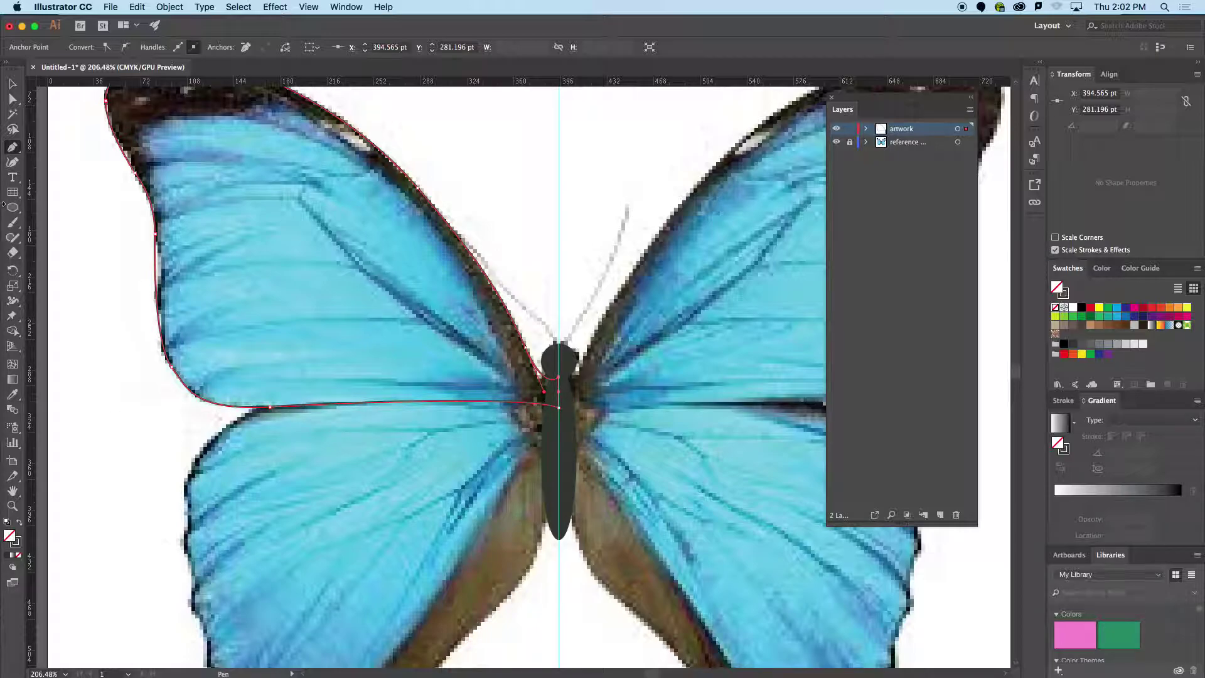
{"action": "left_click", "coordinate": [14, 84]}
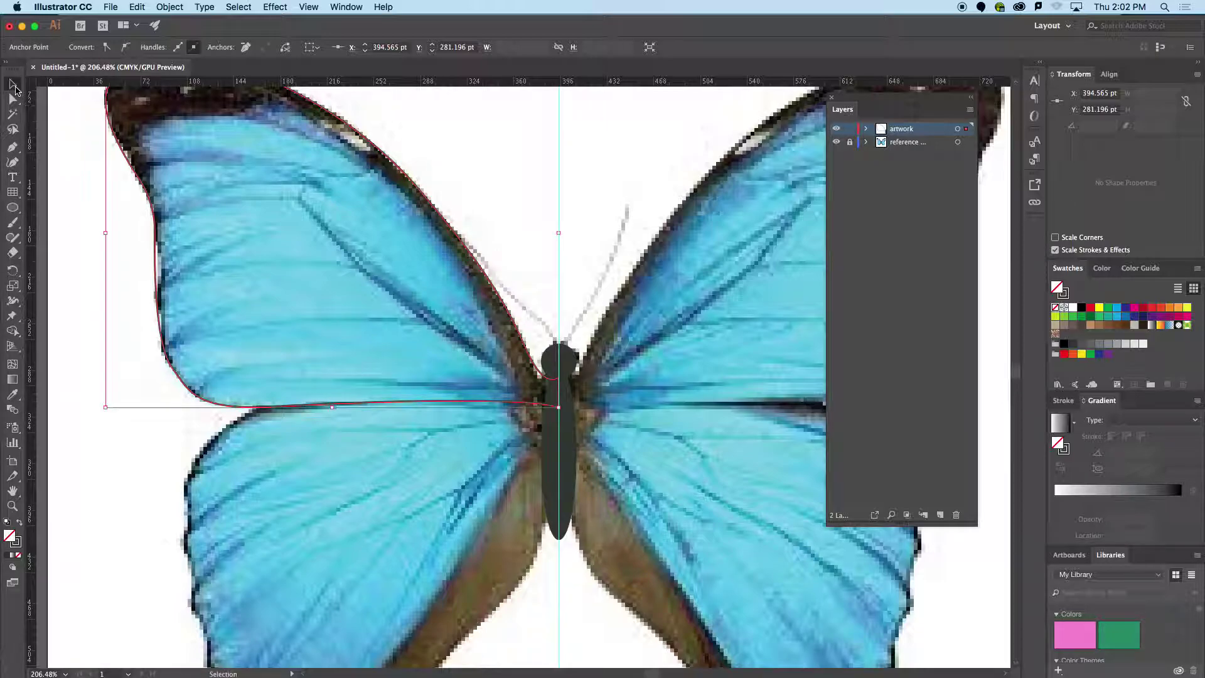
{"action": "left_click", "coordinate": [73, 224]}
- Start the lower-left wing path at the upper wing's lower centre anchor and trace its top edge around the outer shoulder with the Pen tool
{"action": "left_click", "coordinate": [15, 149]}
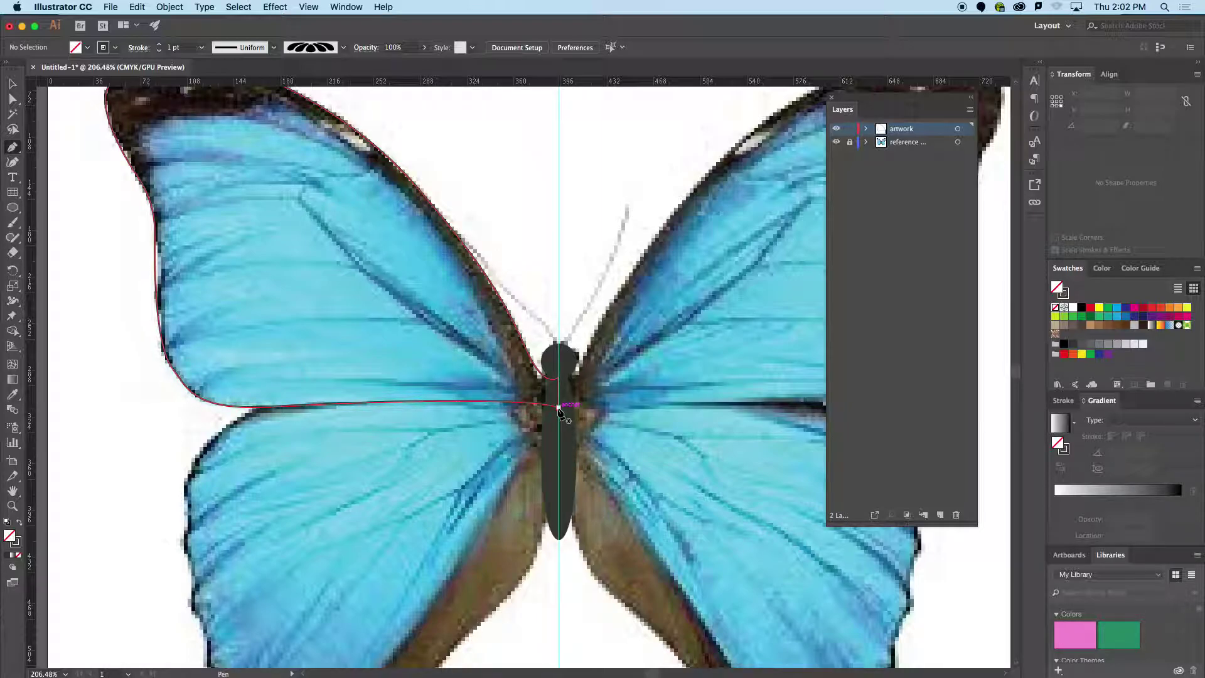
{"action": "left_click", "coordinate": [559, 408]}
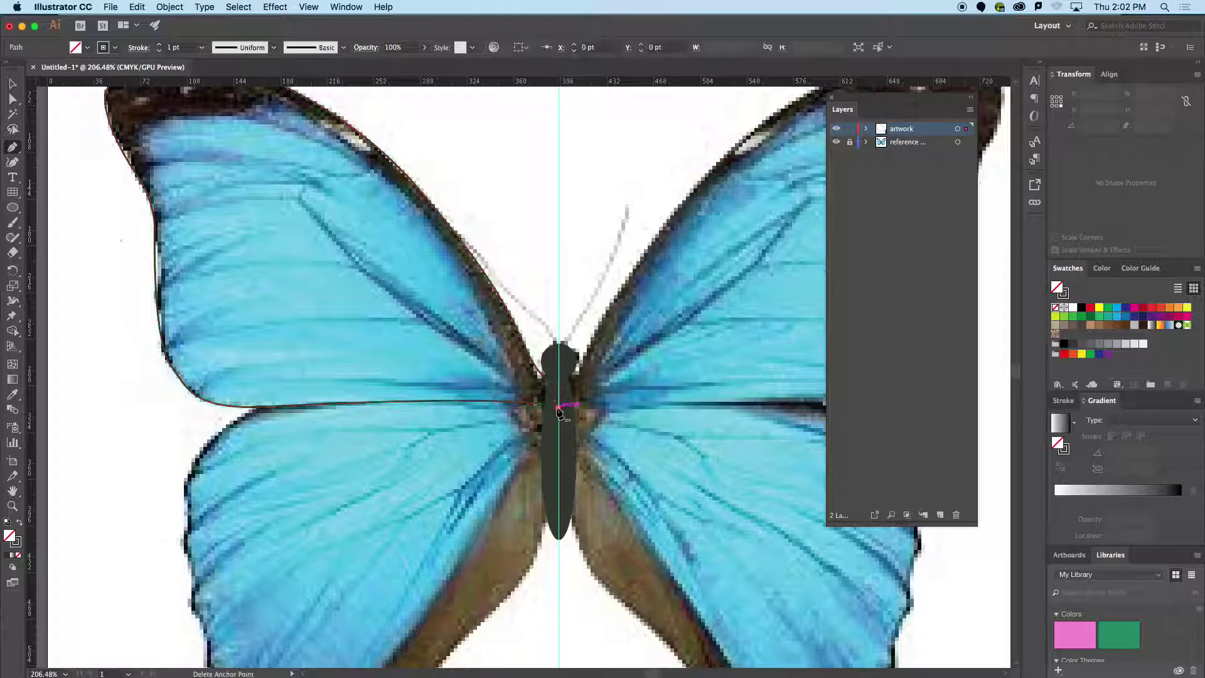
{"action": "left_click", "coordinate": [257, 408]}
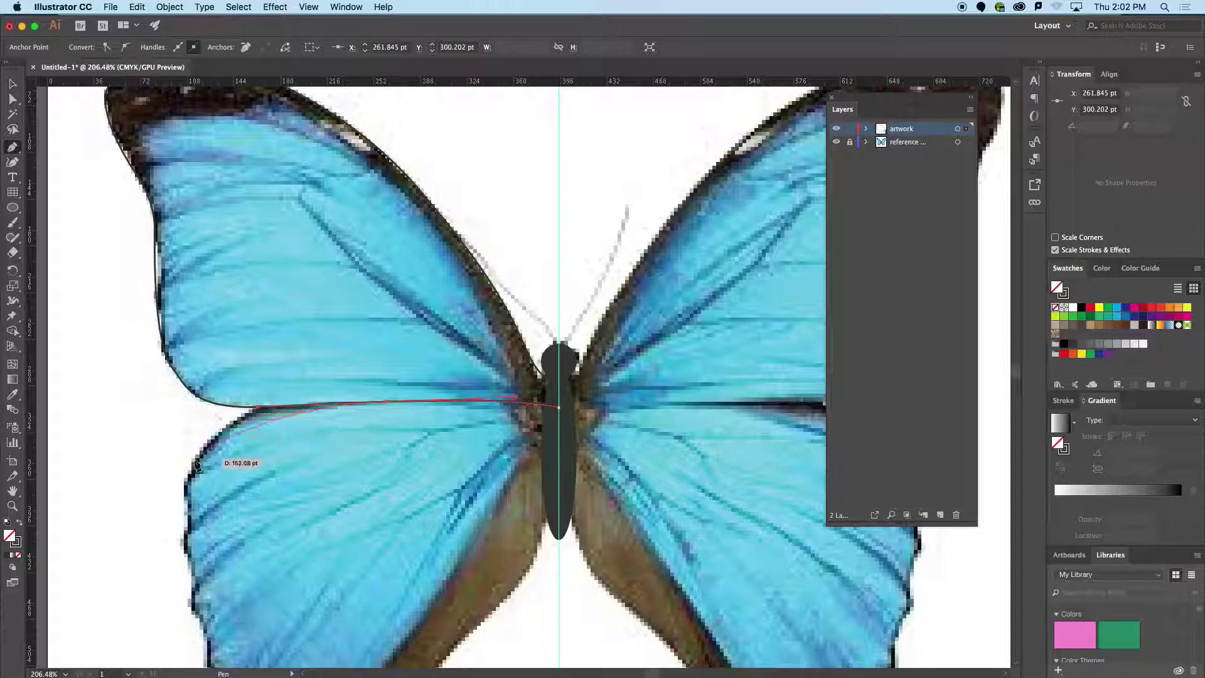
{"action": "left_click_drag", "start_coordinate": [187, 477], "coordinate": [167, 548]}
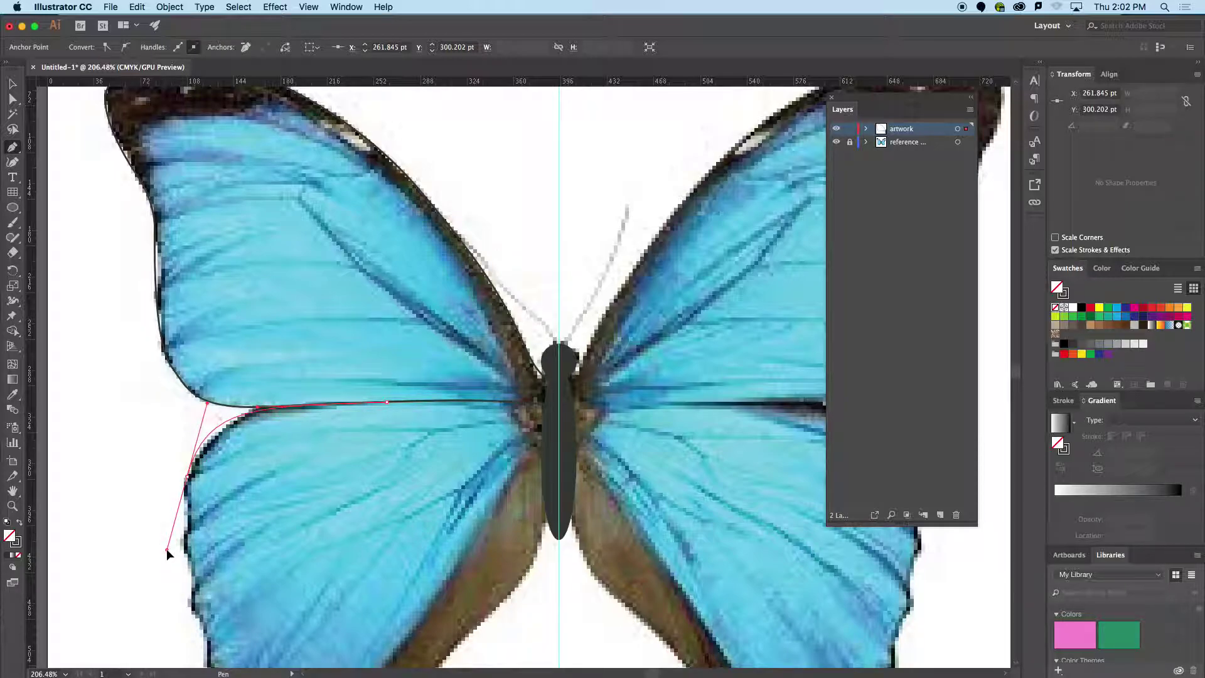
- Trace the lower-left wing's scalloped outer edge with curved segments down to its bottom tip
{"action": "scroll", "coordinate": [241, 383], "scroll_direction": "down", "scroll_amount": 5}
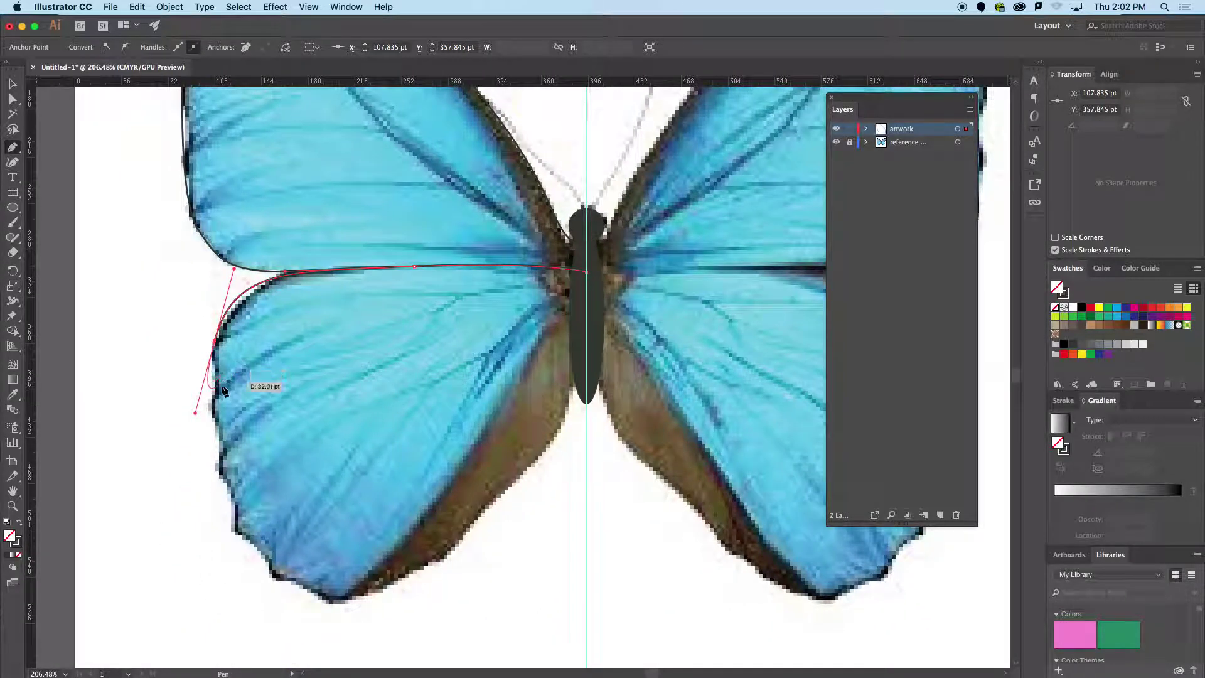
{"action": "left_click_drag", "start_coordinate": [219, 432], "coordinate": [267, 557]}
{"action": "left_click_drag", "start_coordinate": [271, 573], "coordinate": [371, 603]}
- Trace the lower-left wing's inner edge with curved segments from the bottom tip up to the centre guide over the body
{"action": "left_click_drag", "start_coordinate": [458, 556], "coordinate": [471, 537]}
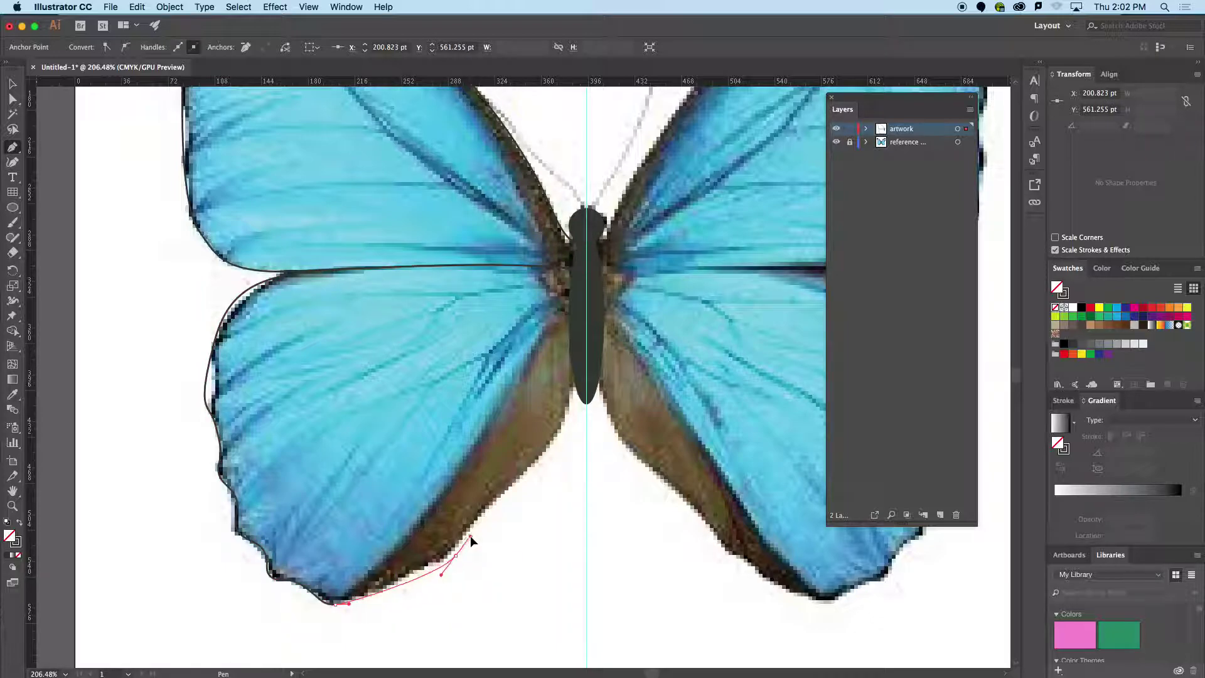
{"action": "left_click_drag", "start_coordinate": [526, 476], "coordinate": [562, 433]}
{"action": "left_click", "coordinate": [567, 420], "text": "ctrl"}
{"action": "left_click", "coordinate": [568, 415]}
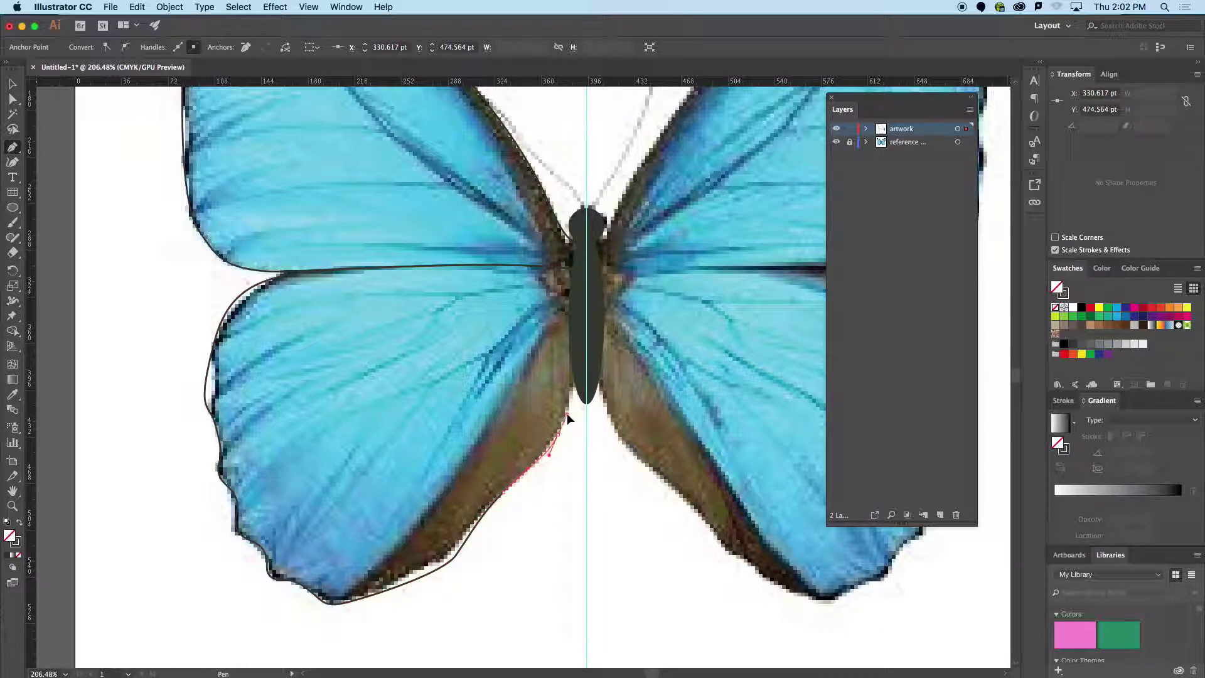
{"action": "left_click_drag", "start_coordinate": [569, 416], "coordinate": [605, 369]}
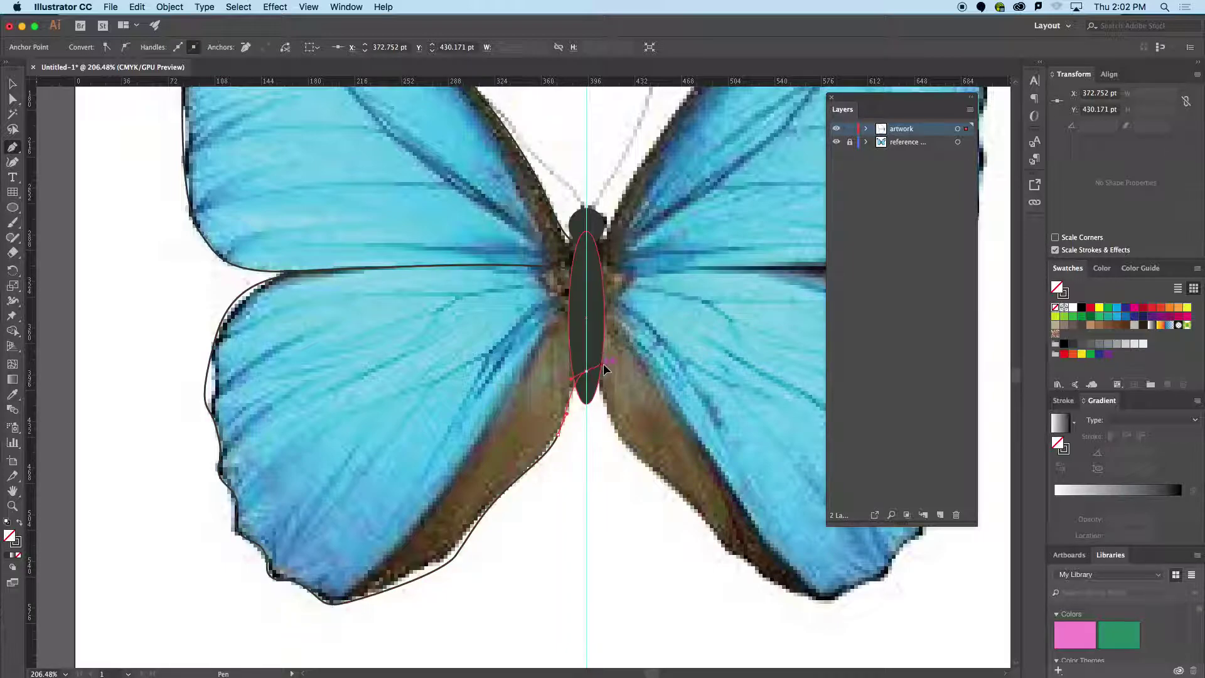
- Retract the lower wing's end anchor handle and close the path with a straight segment up the centre guide to its starting anchor
{"action": "scroll", "coordinate": [604, 369], "scroll_direction": "up", "scroll_amount": 5}
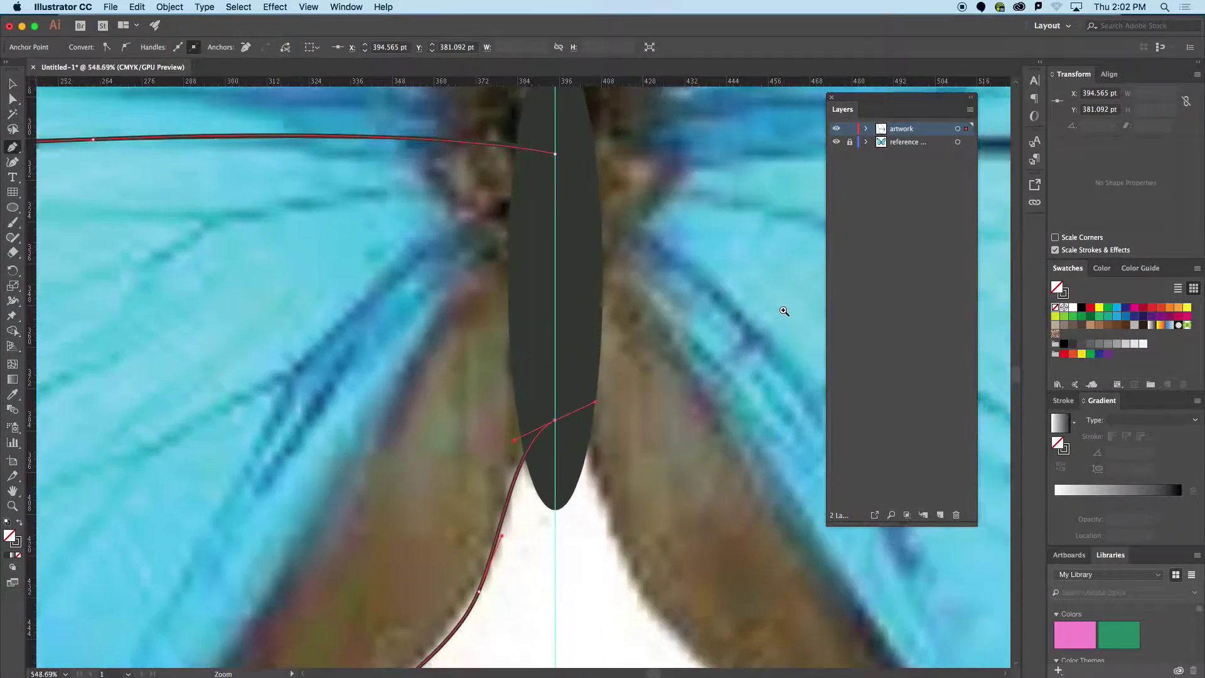
{"action": "left_click_drag", "start_coordinate": [595, 411], "coordinate": [595, 412]}
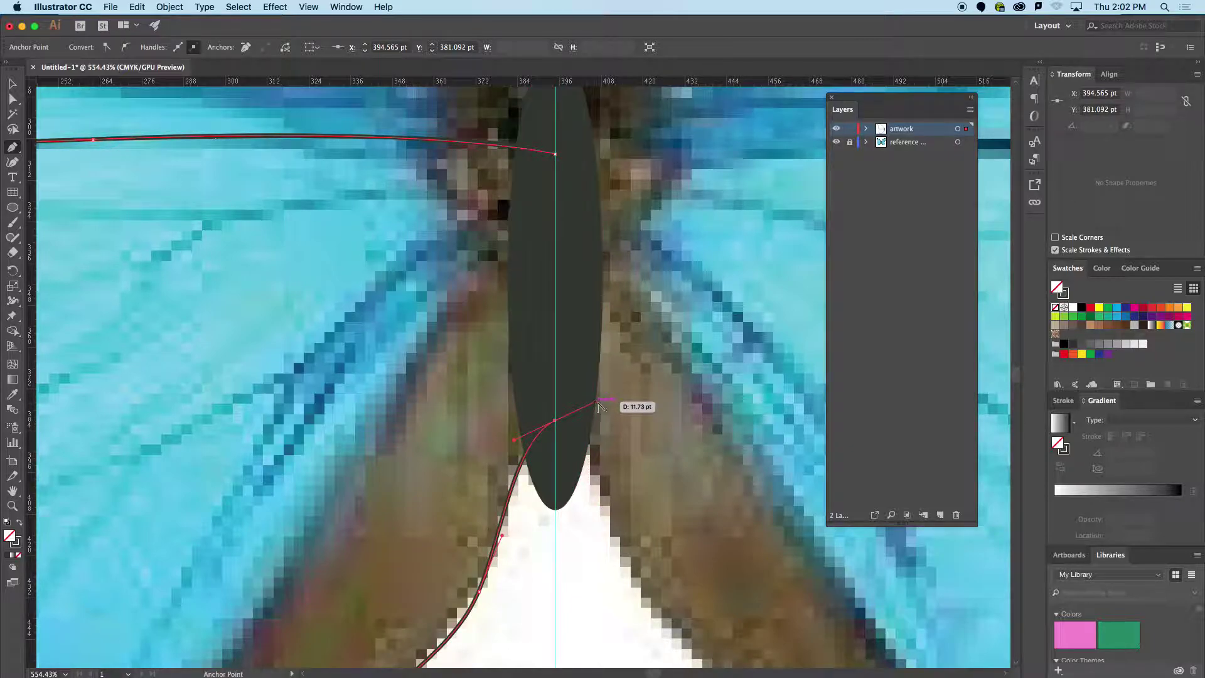
{"action": "left_click_drag", "start_coordinate": [595, 404], "coordinate": [558, 372]}
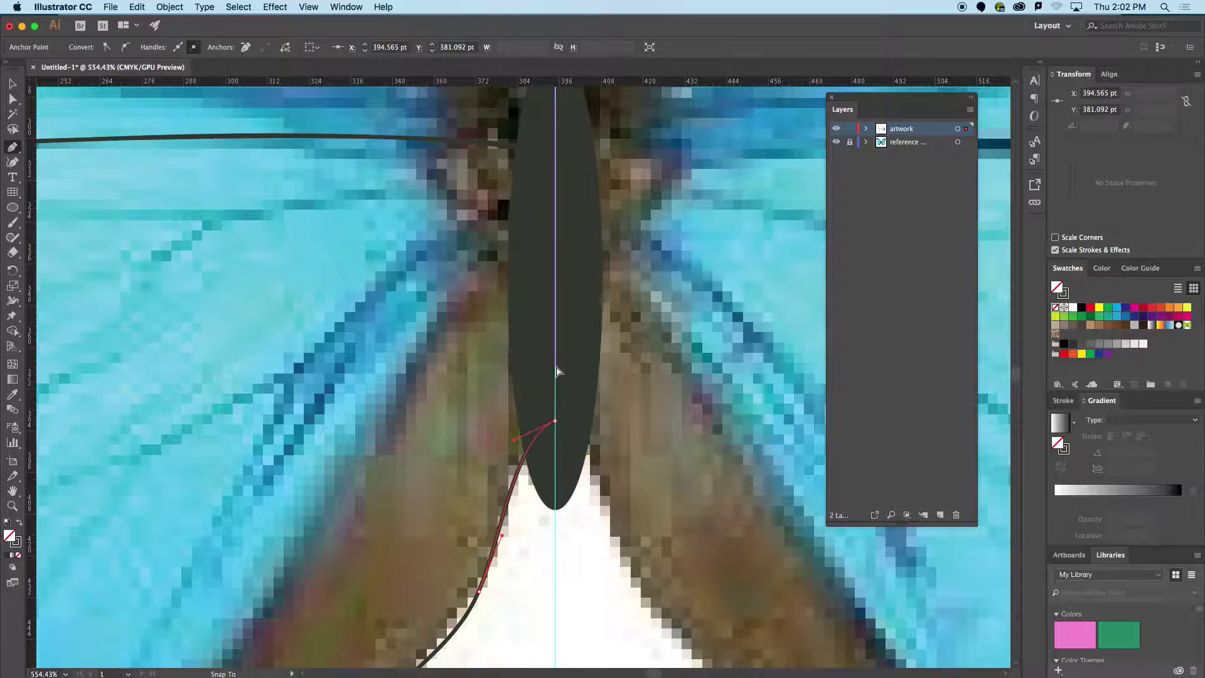
{"action": "left_click", "coordinate": [555, 153]}
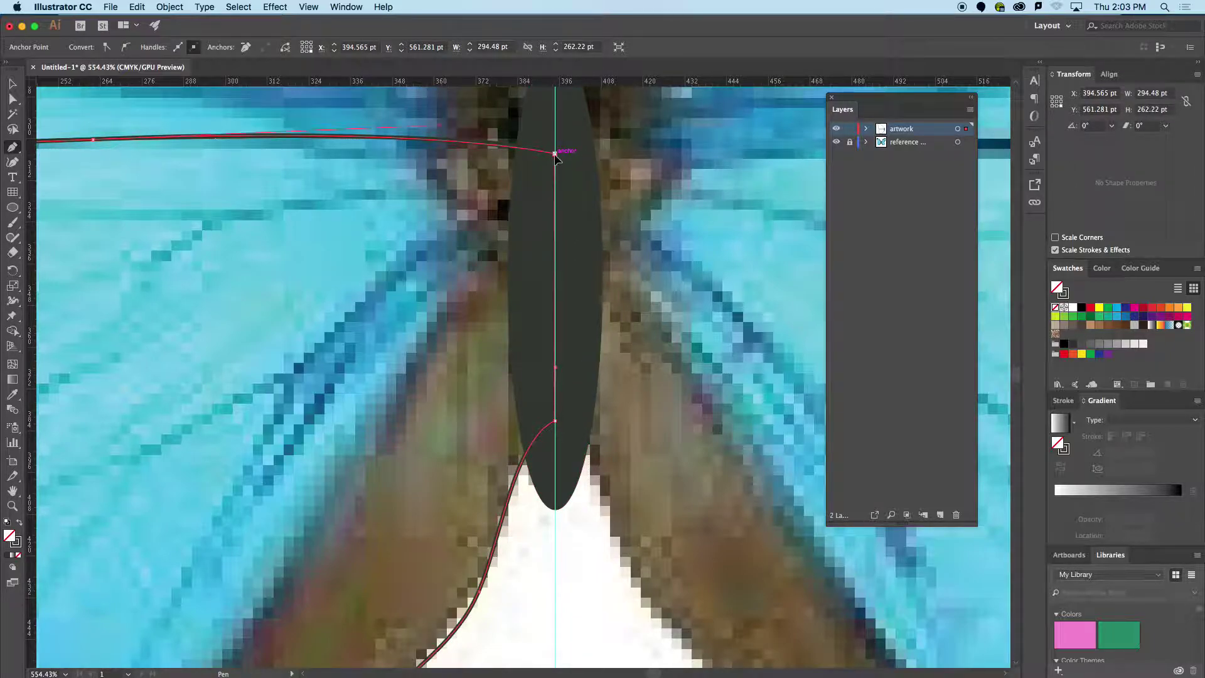
- Fill the upper-left wing shape with light blue sampled from the photo's wing with the Eyedropper
{"action": "left_click", "coordinate": [12, 84]}
{"action": "key", "text": "super+0"}
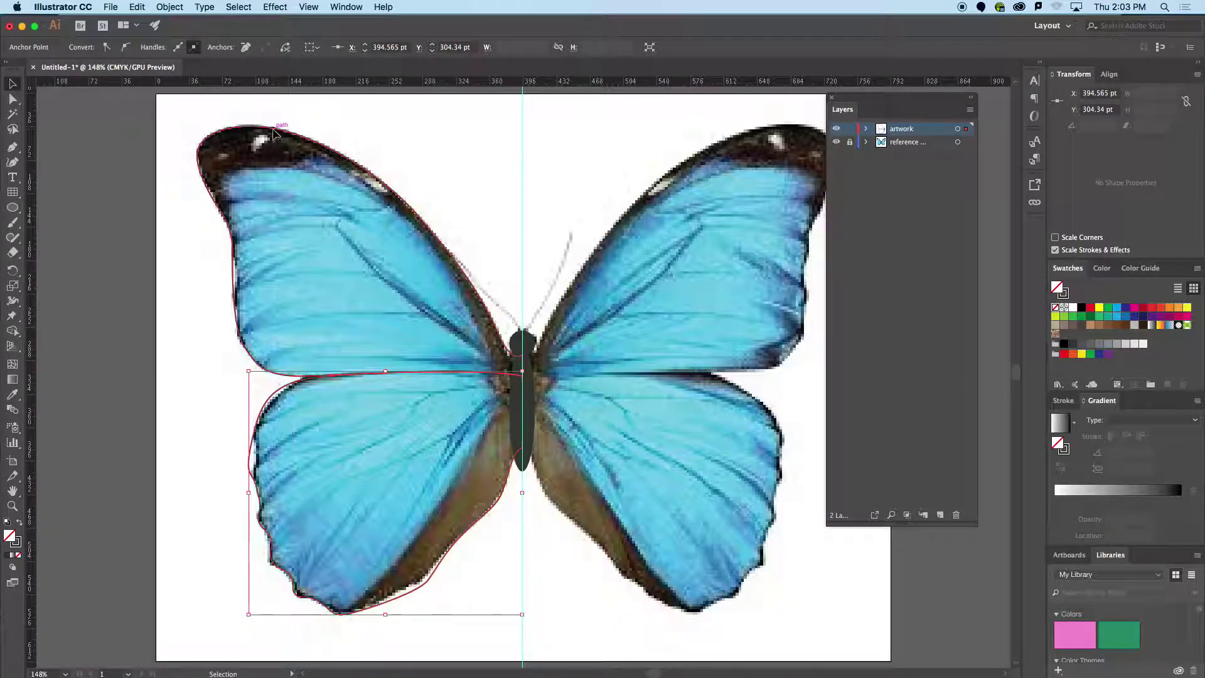
{"action": "left_click", "coordinate": [489, 307]}
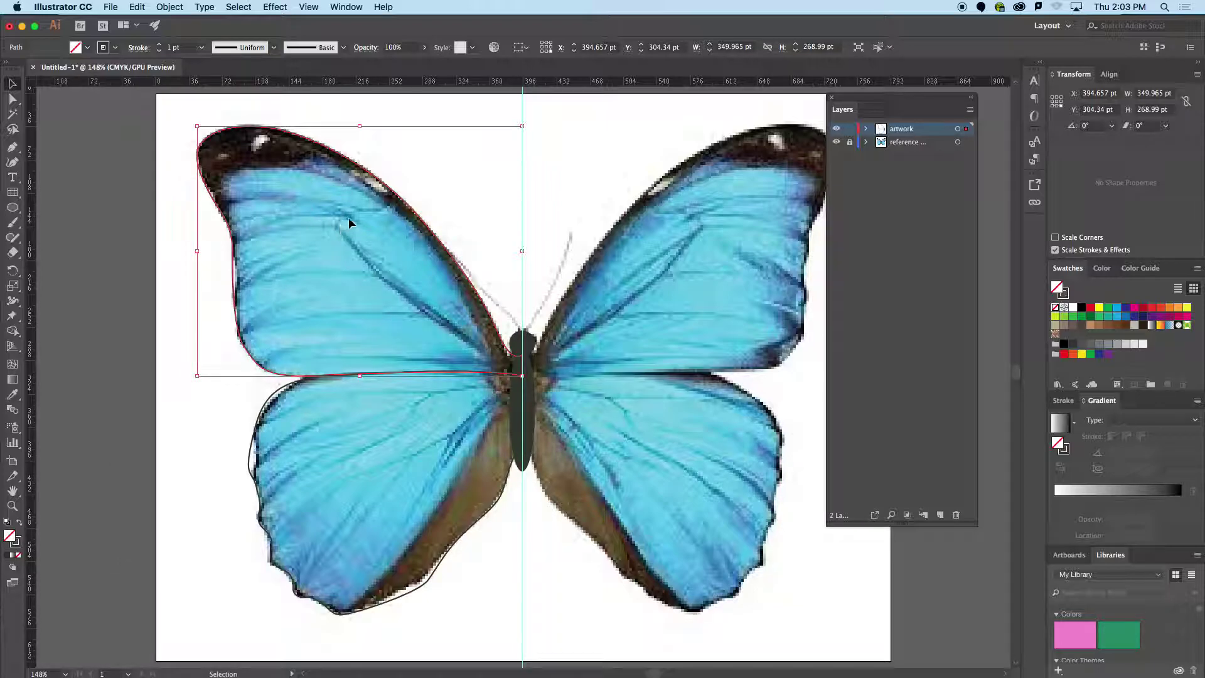
{"action": "left_click", "coordinate": [12, 399]}
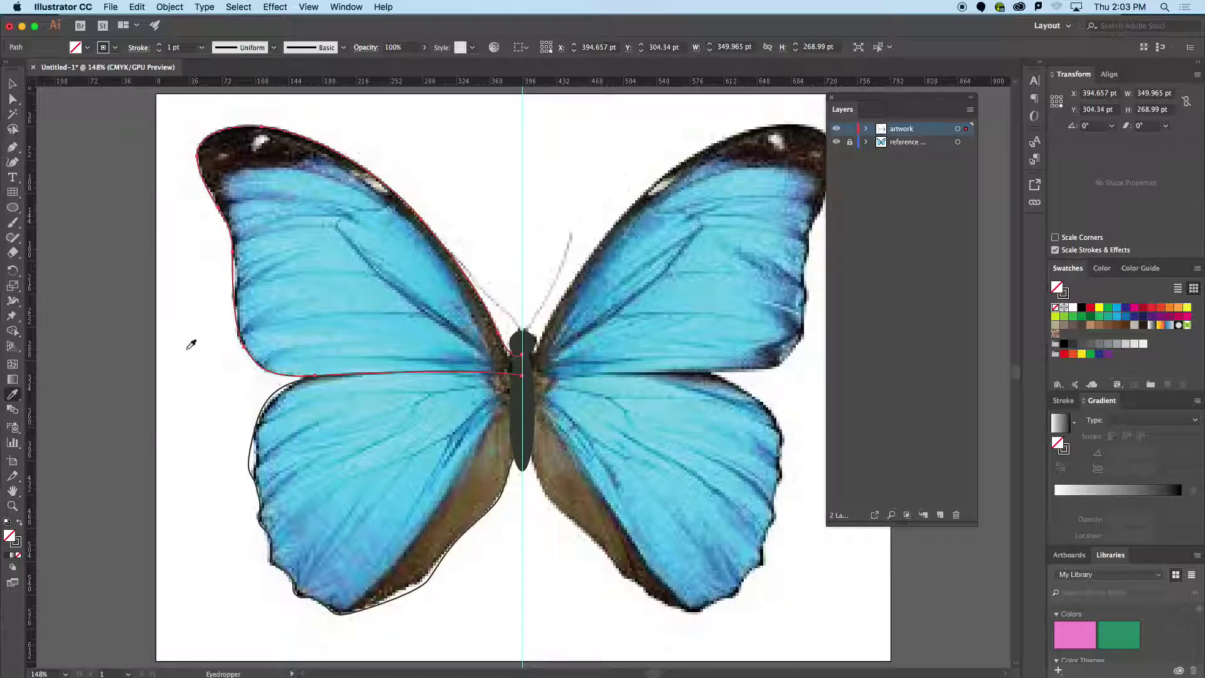
{"action": "left_click", "coordinate": [306, 258]}
- Fill the lower-left wing shape with light blue sampled from the reference photo with the Eyedropper
{"action": "left_click", "coordinate": [13, 84]}
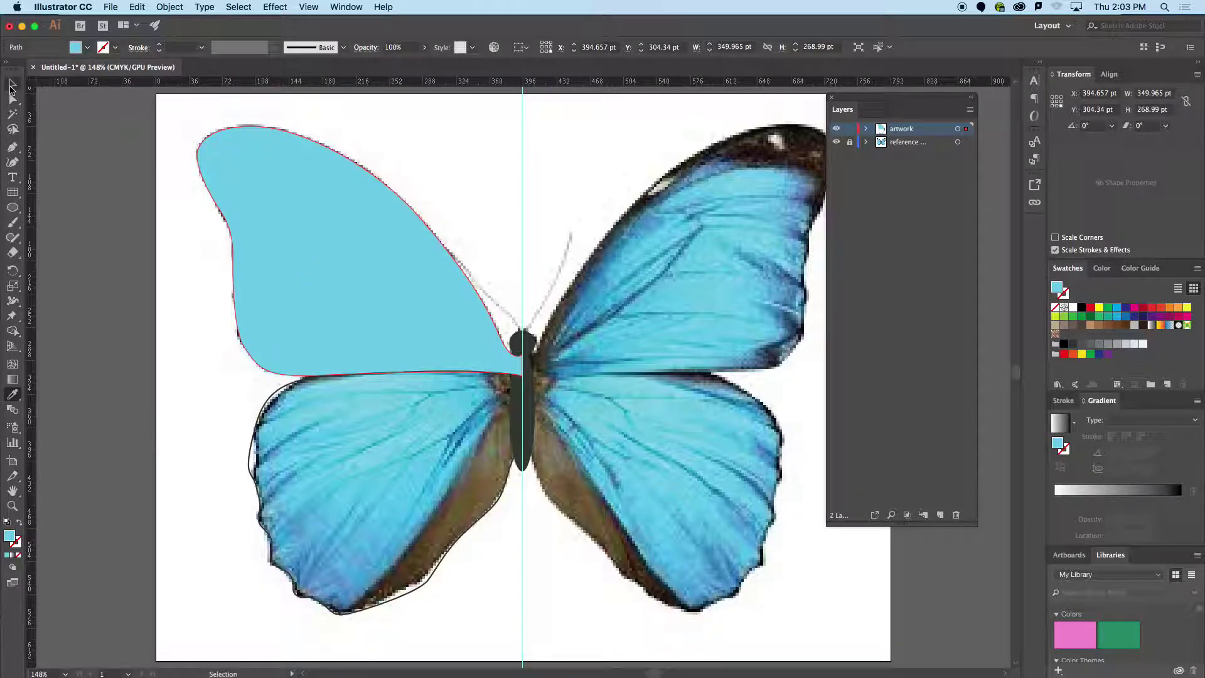
{"action": "left_click", "coordinate": [280, 399]}
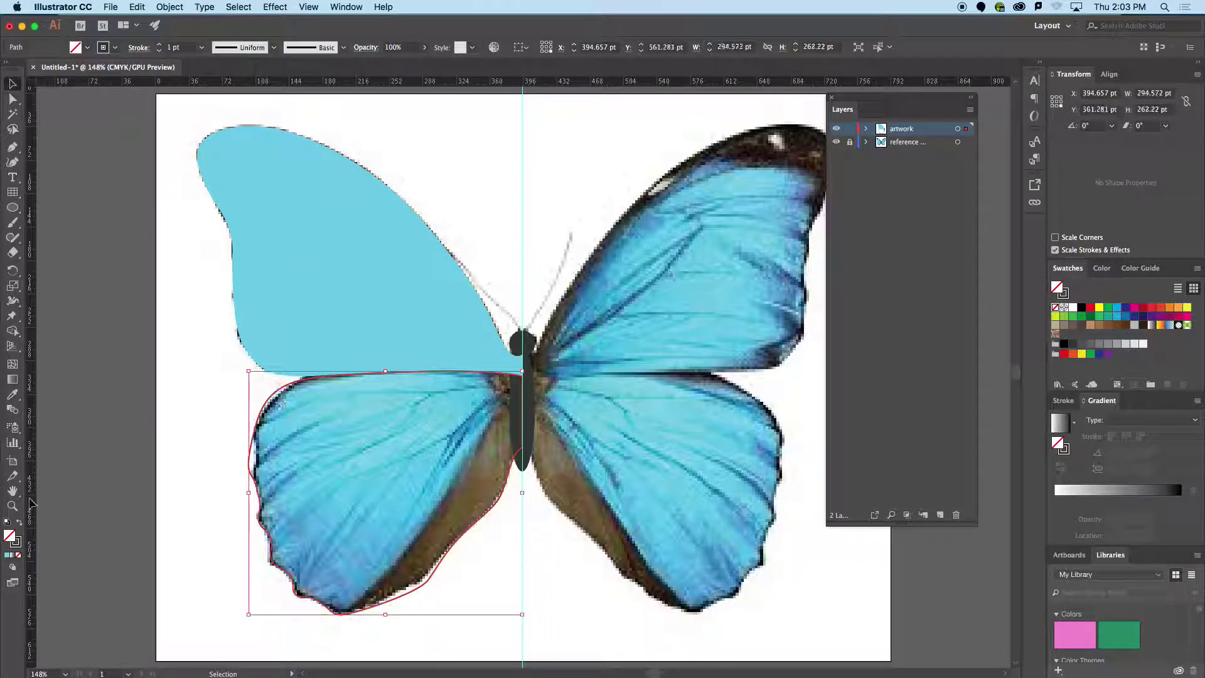
{"action": "left_click", "coordinate": [13, 395]}
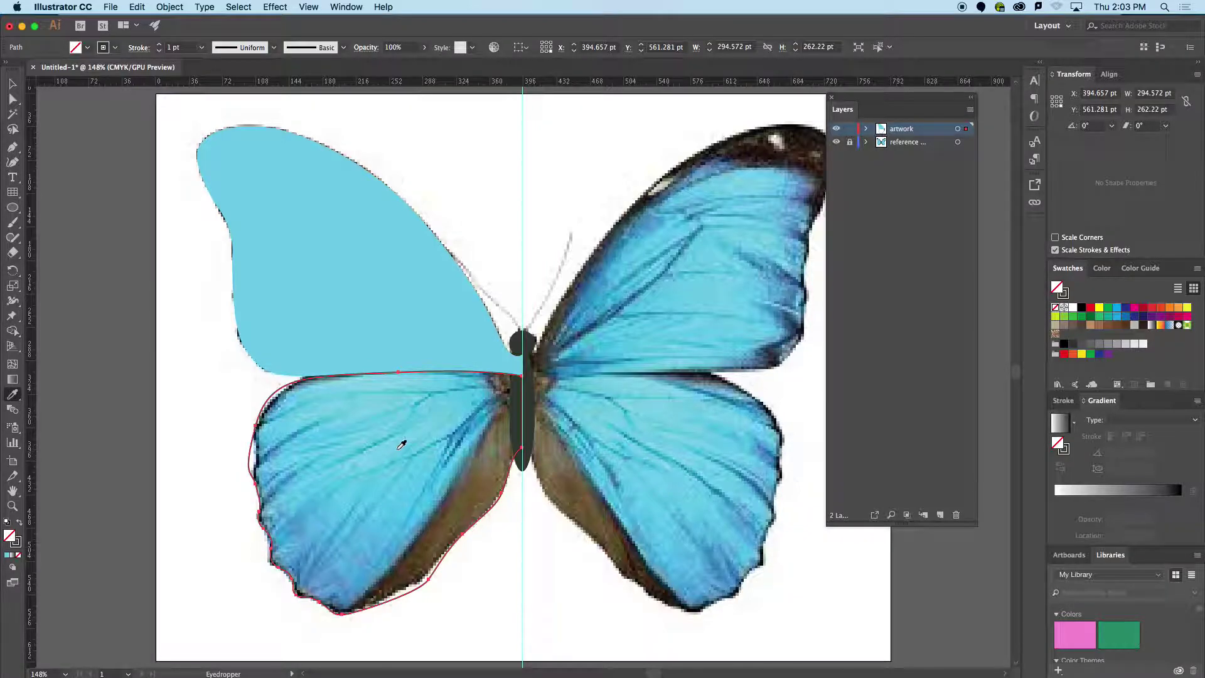
{"action": "left_click", "coordinate": [403, 443]}
{"action": "left_click", "coordinate": [13, 83]}
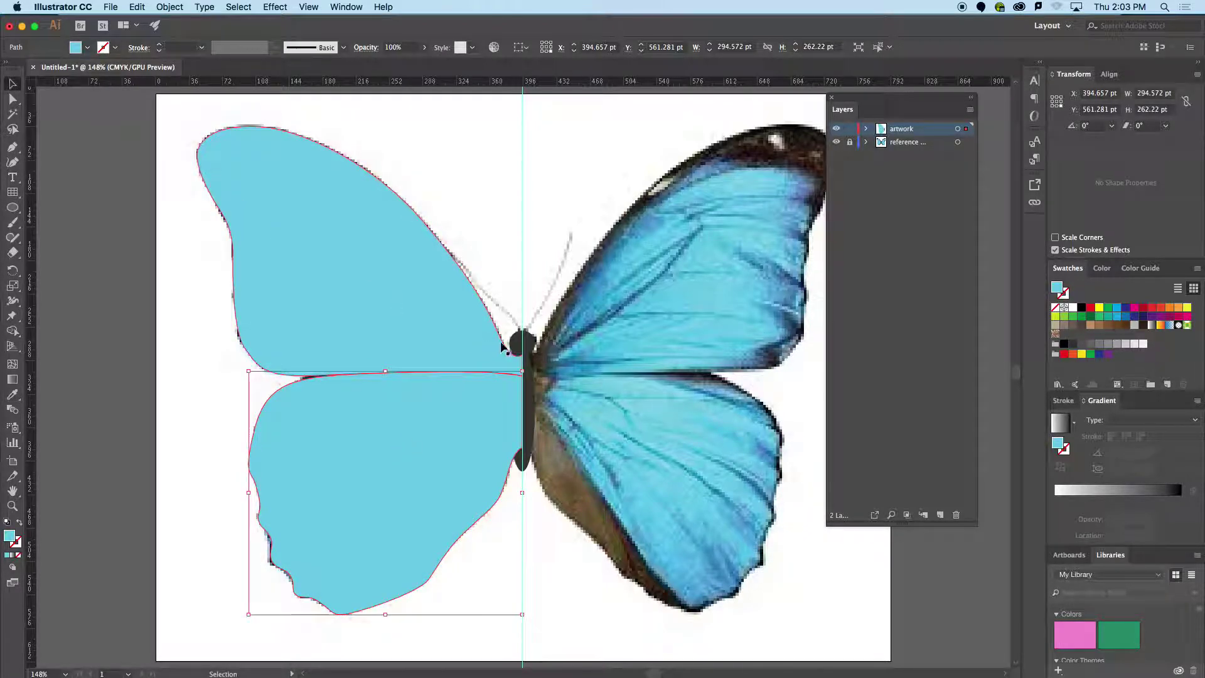
- Rename the artwork layer to "body" and add a new layer named "upper wing"
{"action": "double_click", "coordinate": [903, 129]}
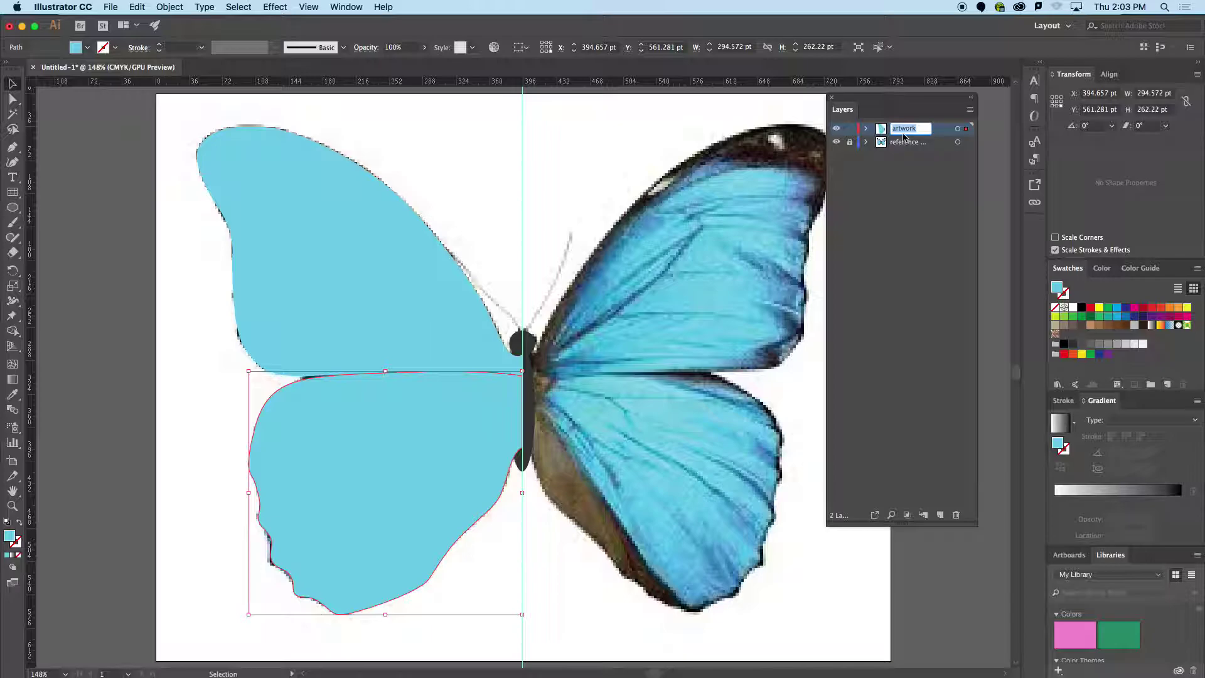
{"action": "type", "text": "body"}
{"action": "key", "text": "Return"}
{"action": "left_click", "coordinate": [939, 515]}
{"action": "double_click", "coordinate": [902, 129]}
{"action": "type", "text": "upper wing"}
{"action": "key", "text": "Return"}
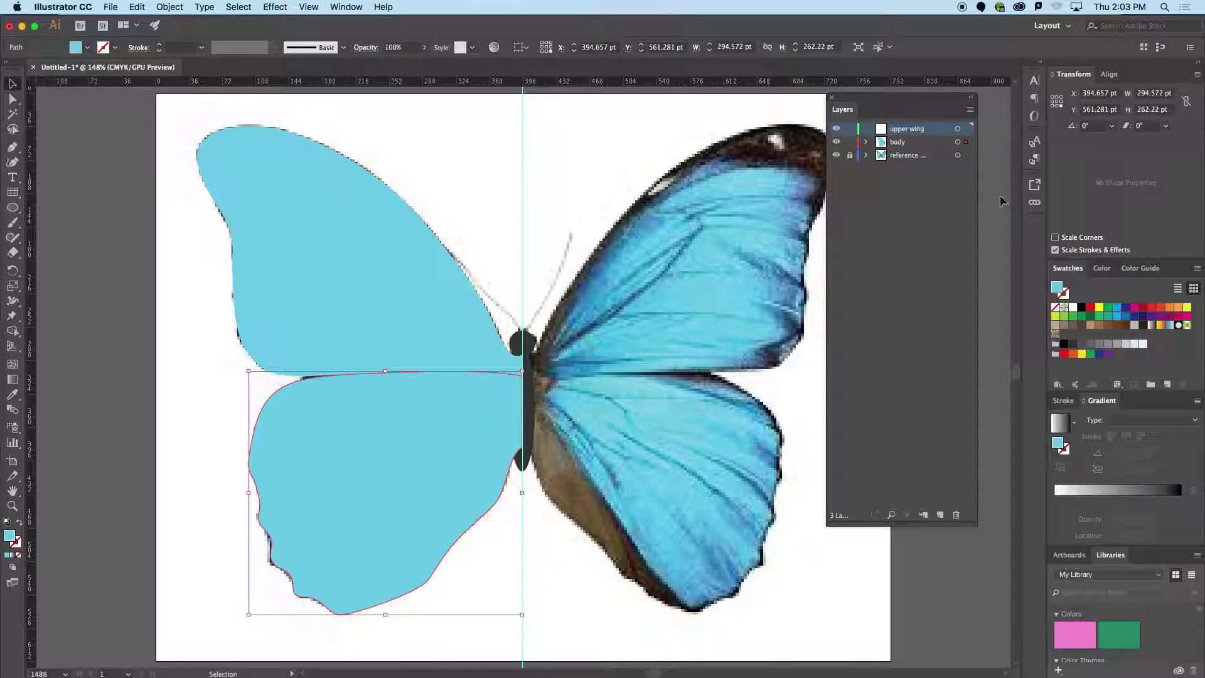
- Add two more layers named "lower wing" and "tenticles"
{"action": "left_click", "coordinate": [940, 514]}
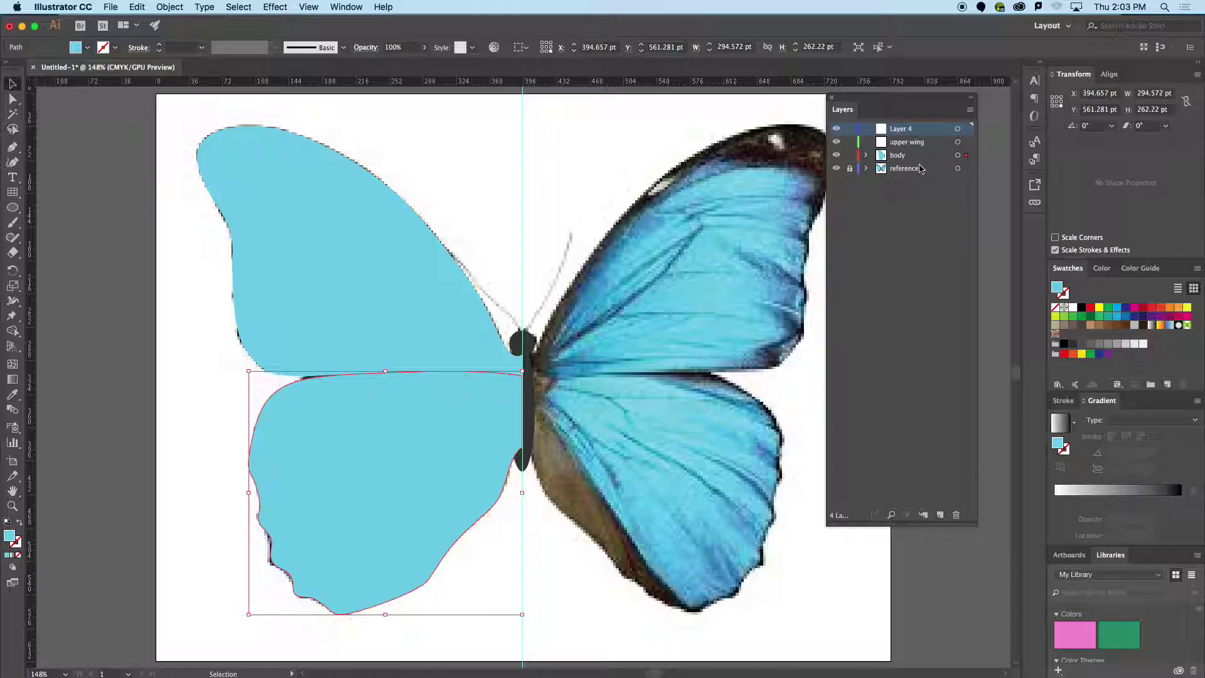
{"action": "double_click", "coordinate": [901, 129]}
{"action": "type", "text": "lower wing"}
{"action": "key", "text": "Return"}
{"action": "left_click", "coordinate": [941, 515]}
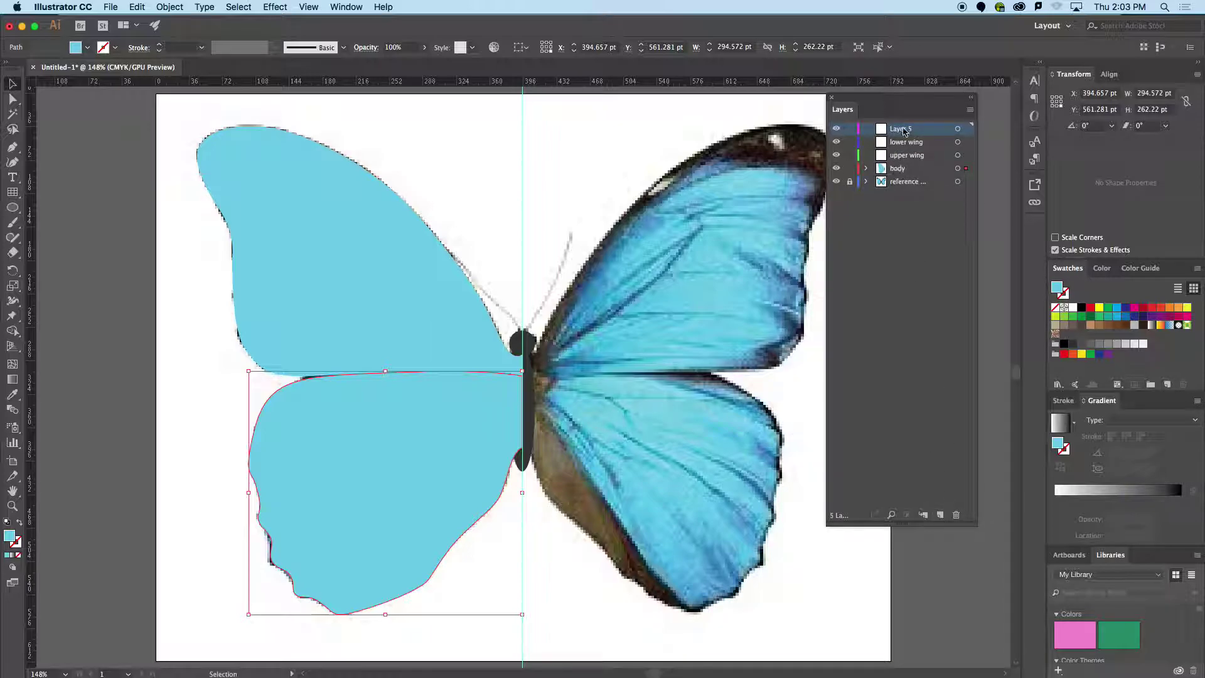
{"action": "double_click", "coordinate": [899, 131]}
{"action": "key", "text": "BackSpace"}
{"action": "key", "text": "Return"}
- Add a layer named "extra decor" and move the body layer to the top of the layer stack
{"action": "left_click", "coordinate": [941, 515]}
{"action": "double_click", "coordinate": [902, 128]}
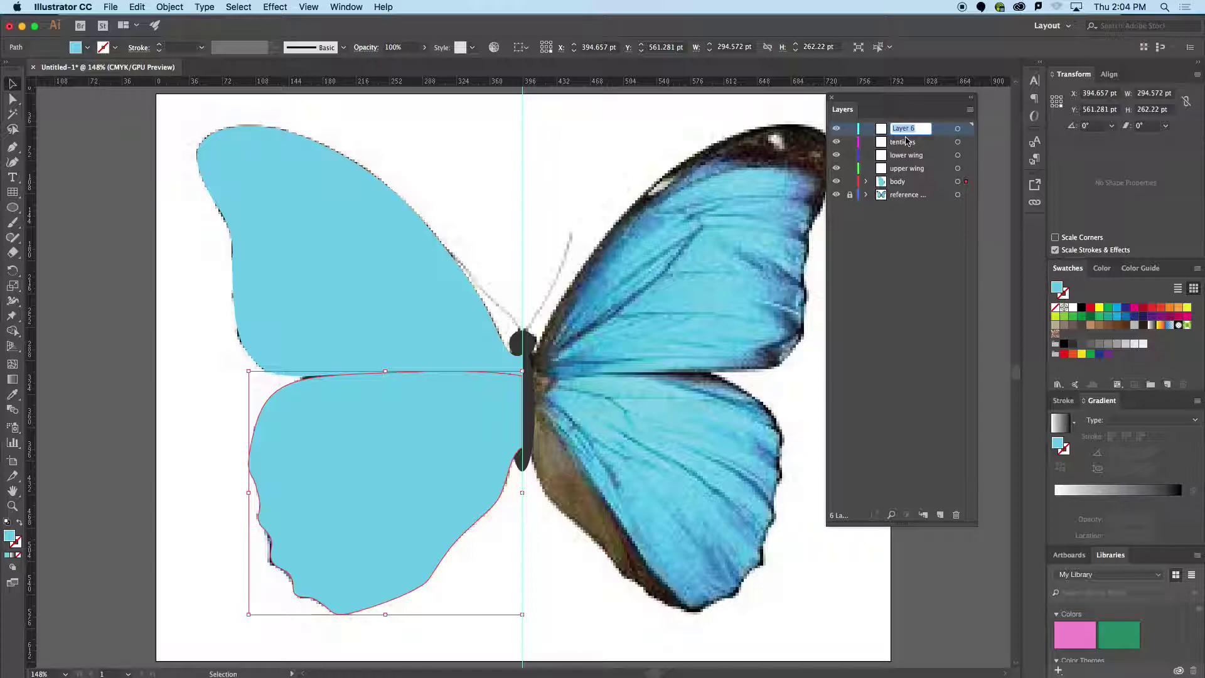
{"action": "type", "text": "extra decor"}
{"action": "key", "text": "Return"}
{"action": "left_click_drag", "start_coordinate": [883, 187], "coordinate": [888, 126]}
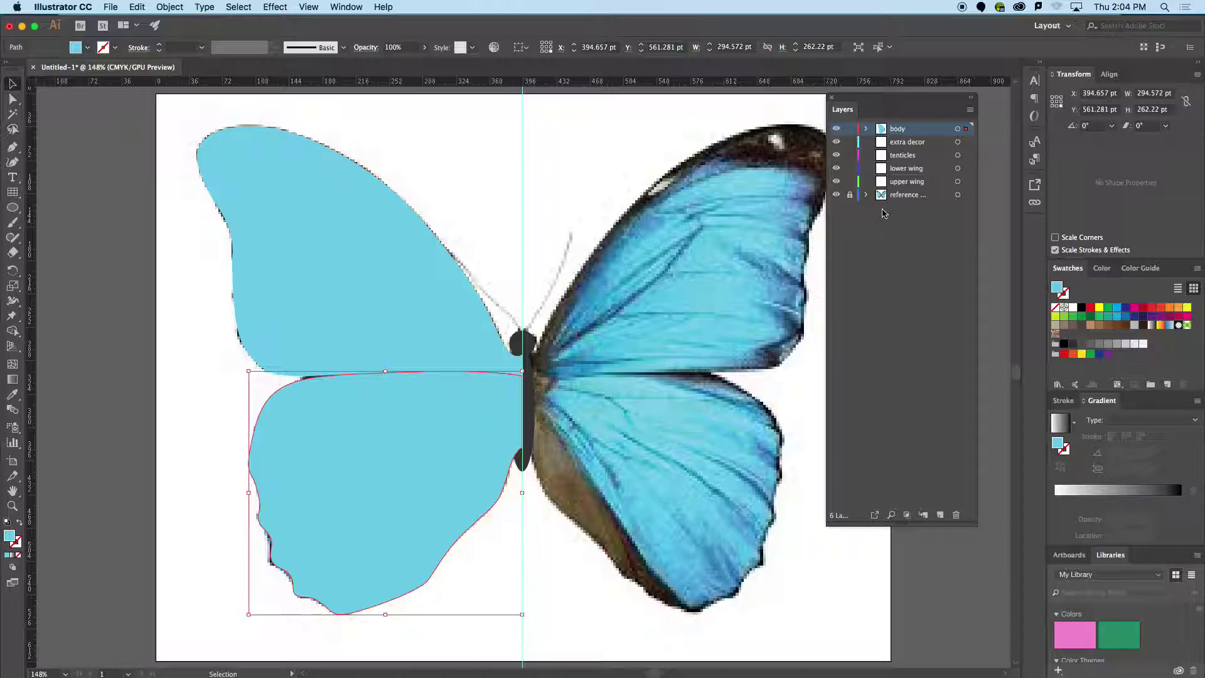
- Move the upper-left wing shape to the upper wing layer and the lower-left wing shape to the lower wing layer
{"action": "left_click", "coordinate": [338, 220]}
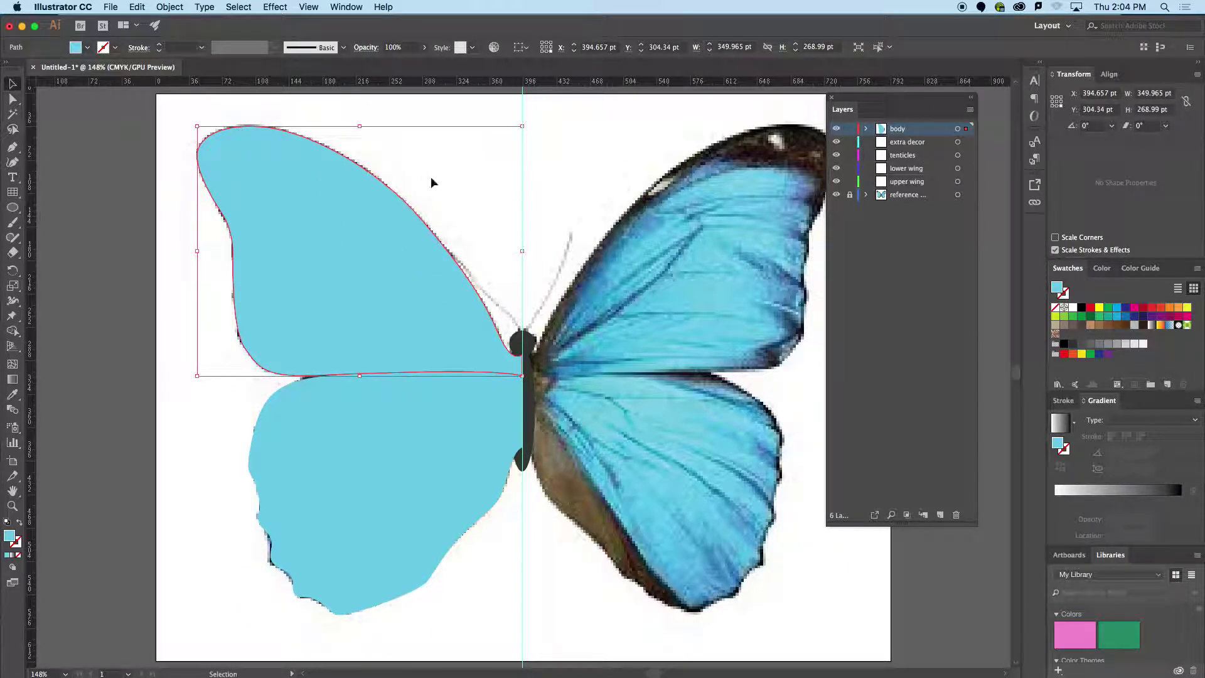
{"action": "left_click", "coordinate": [178, 125]}
{"action": "left_click", "coordinate": [239, 182]}
{"action": "left_click_drag", "start_coordinate": [965, 183], "coordinate": [967, 183]}
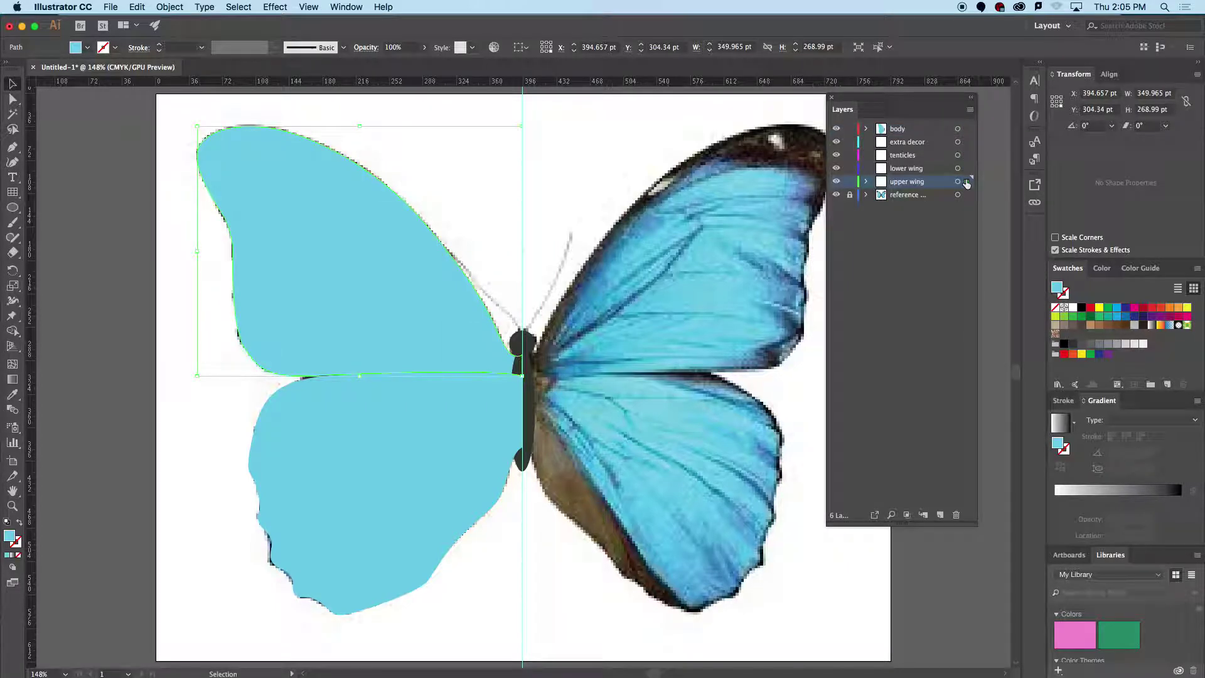
{"action": "left_click", "coordinate": [416, 421]}
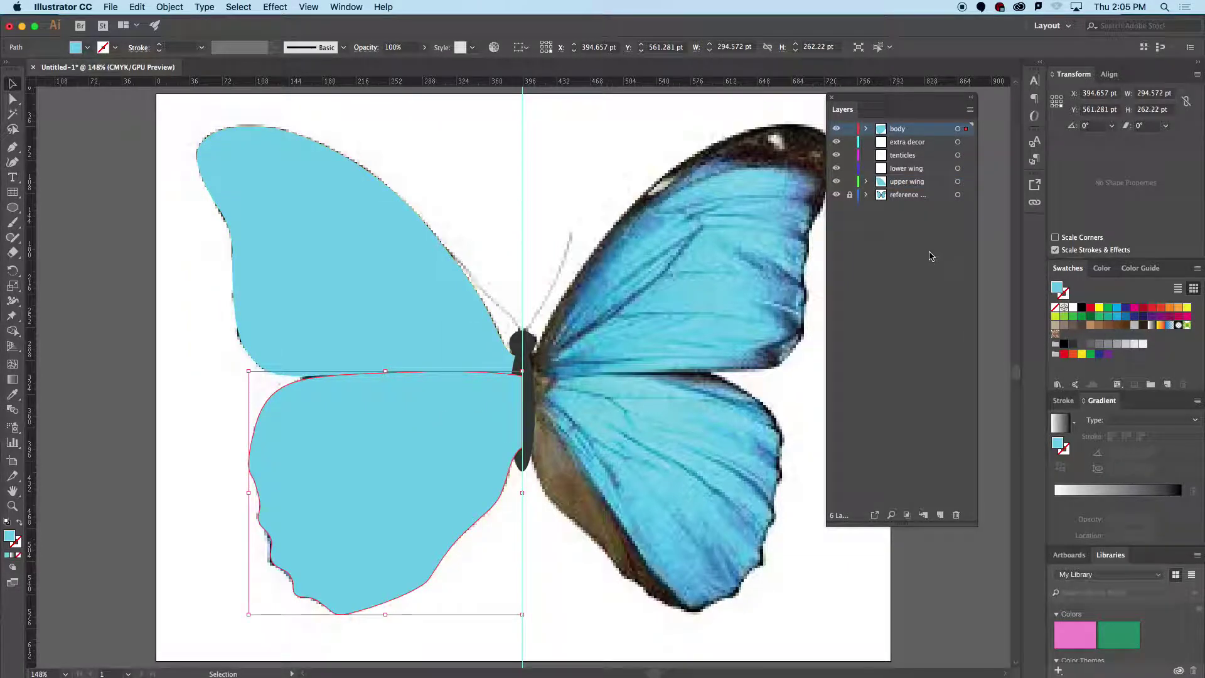
{"action": "left_click_drag", "start_coordinate": [969, 168], "coordinate": [968, 169]}
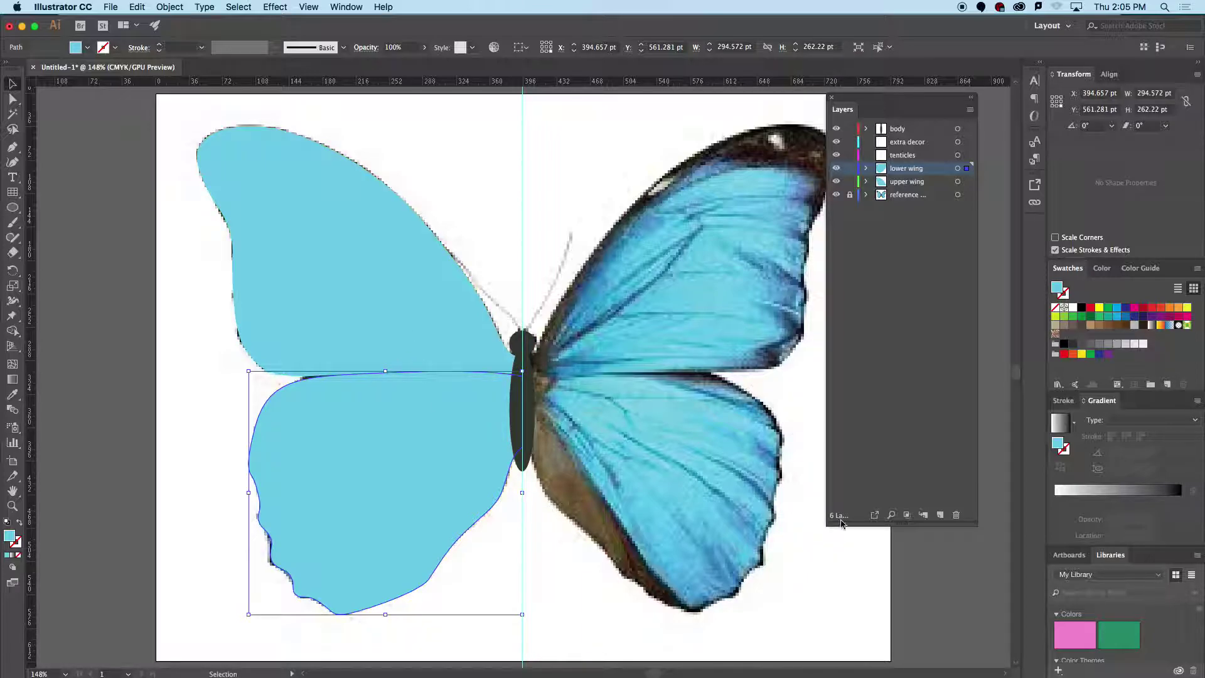
- Check the traced butterfly parts on their own by hiding the reference layer and showing it again
{"action": "left_click", "coordinate": [836, 195]}
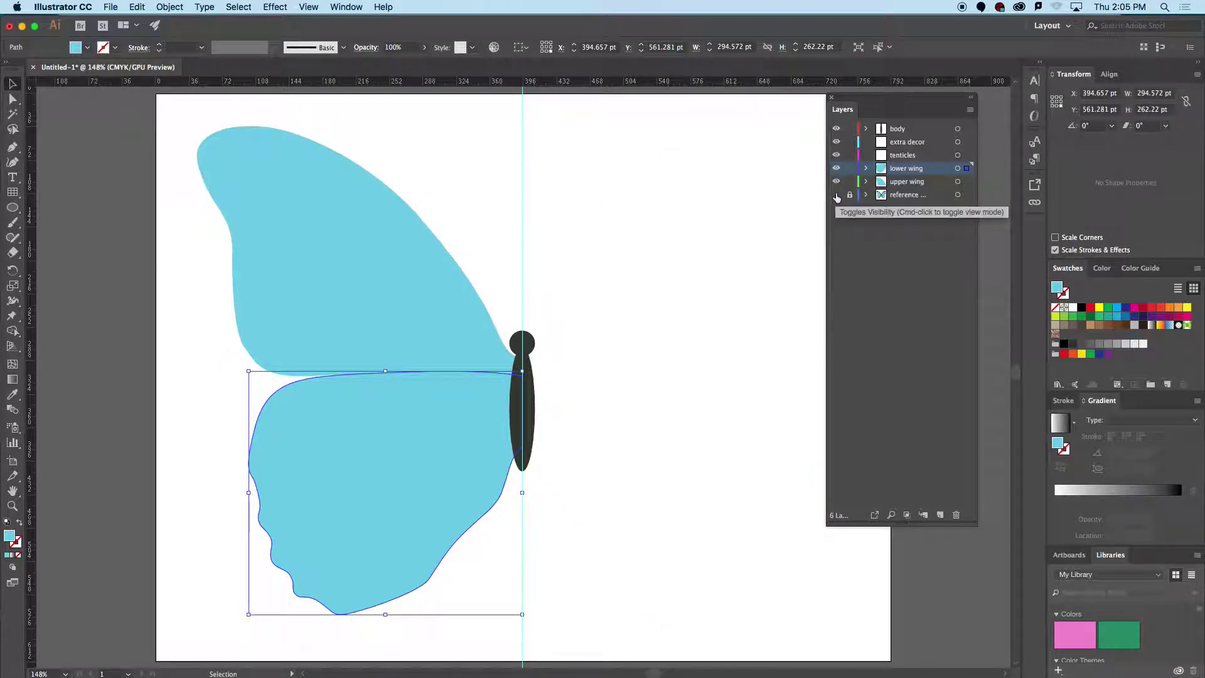
{"action": "left_click", "coordinate": [836, 194]}
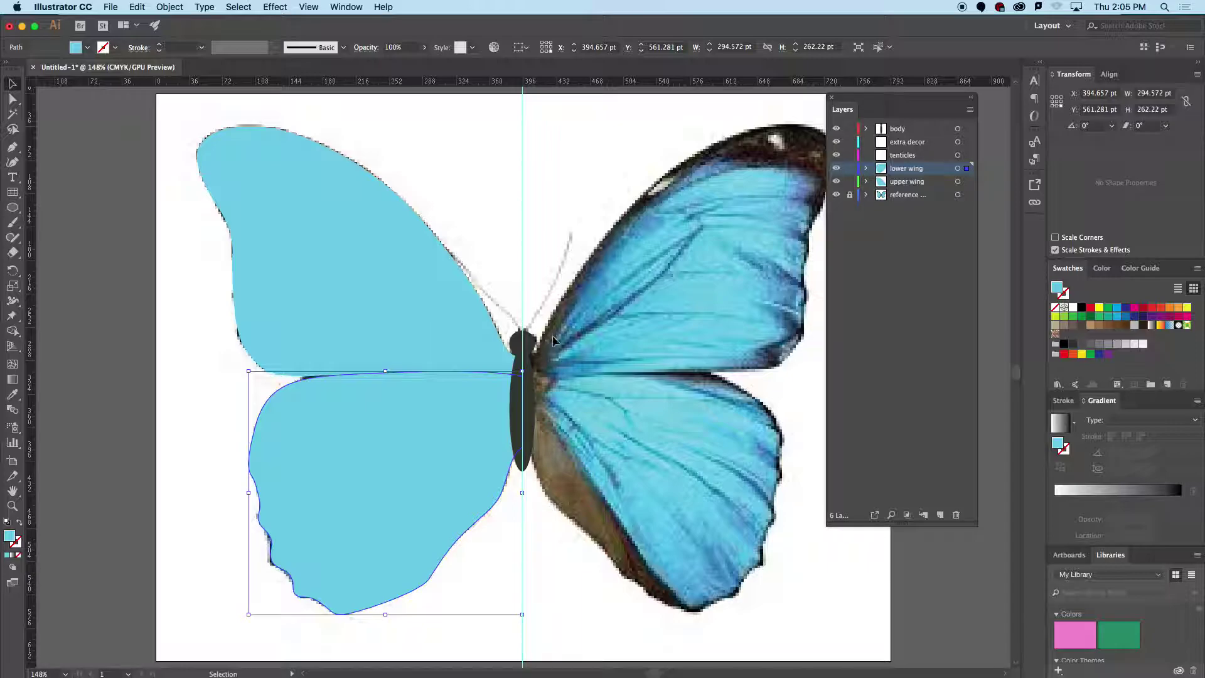
{"action": "left_click", "coordinate": [349, 253]}
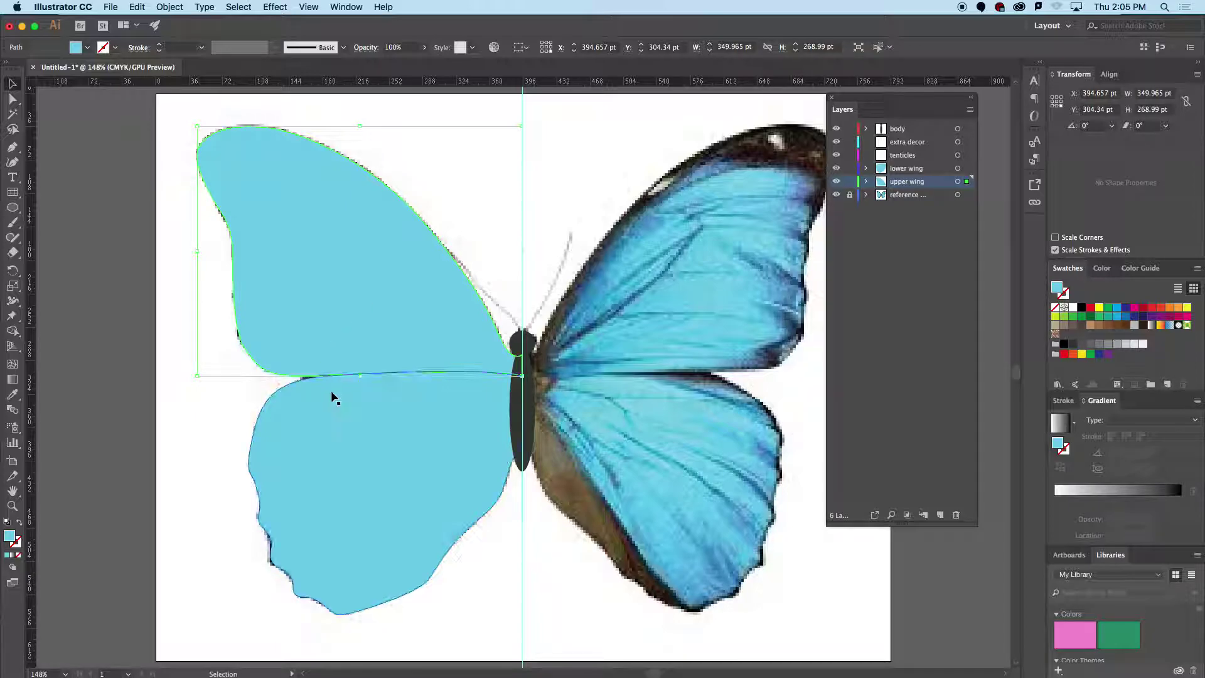
{"action": "left_click", "coordinate": [186, 288]}
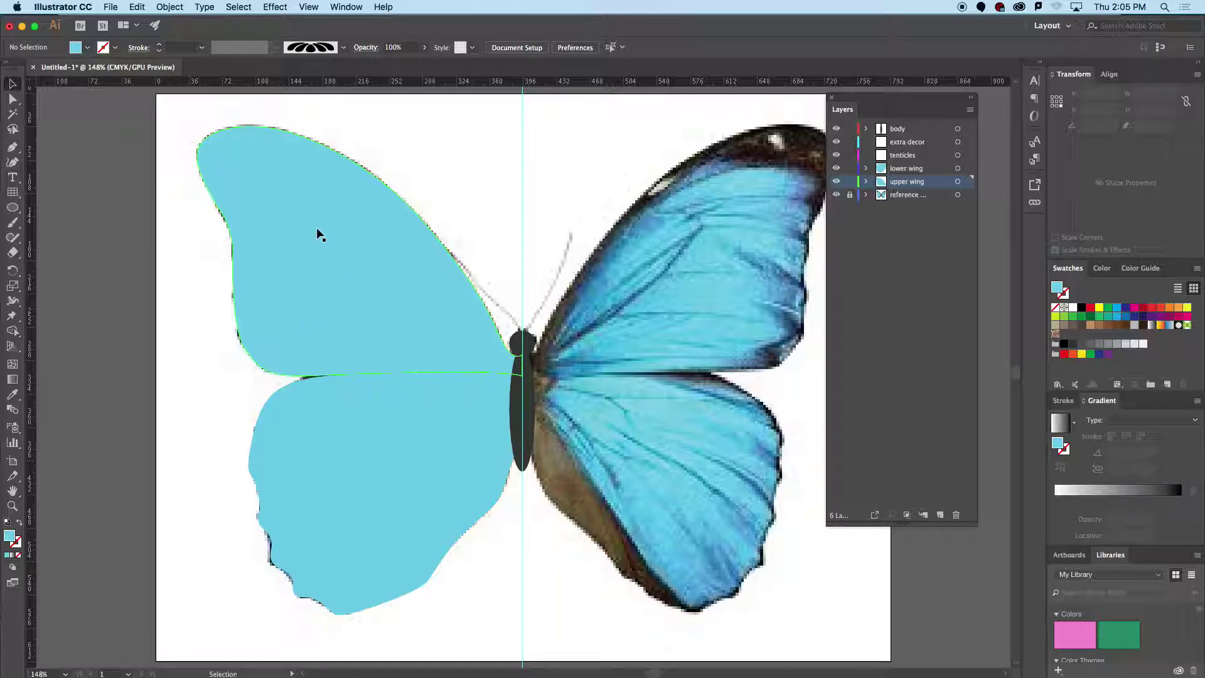
{"action": "scroll", "coordinate": [356, 369], "scroll_direction": "right", "scroll_amount": 3}
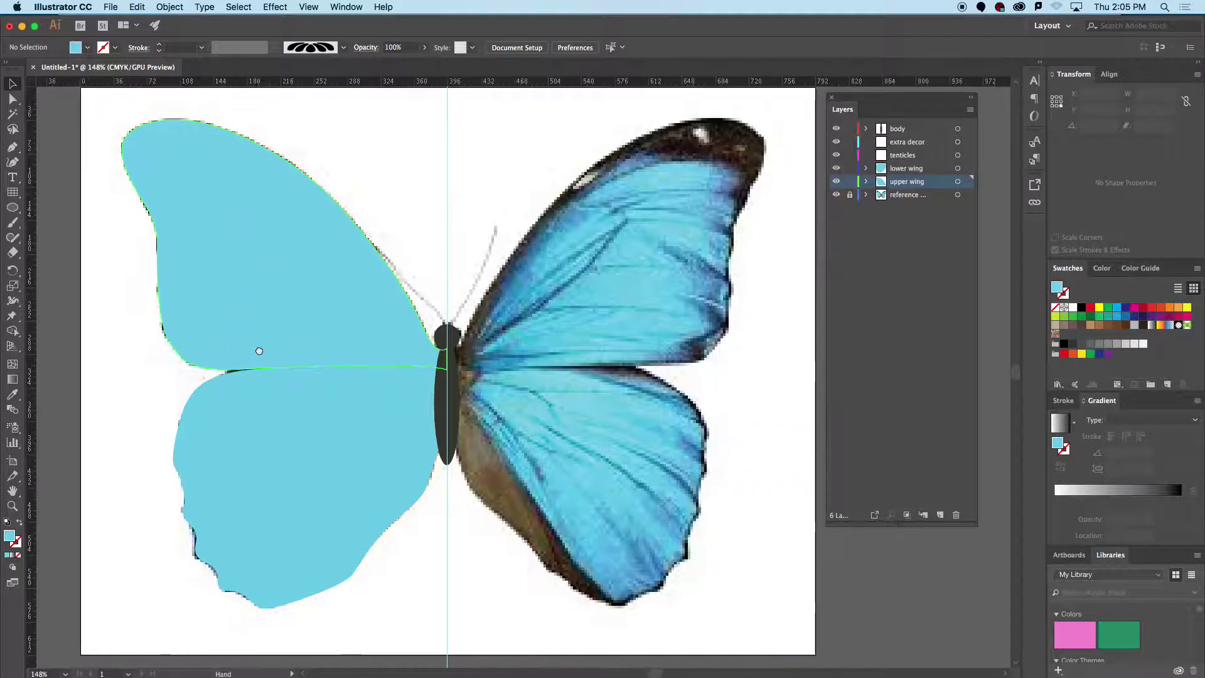
- Select the upper-left and lower-left wing shapes together
{"action": "left_click", "coordinate": [270, 300]}
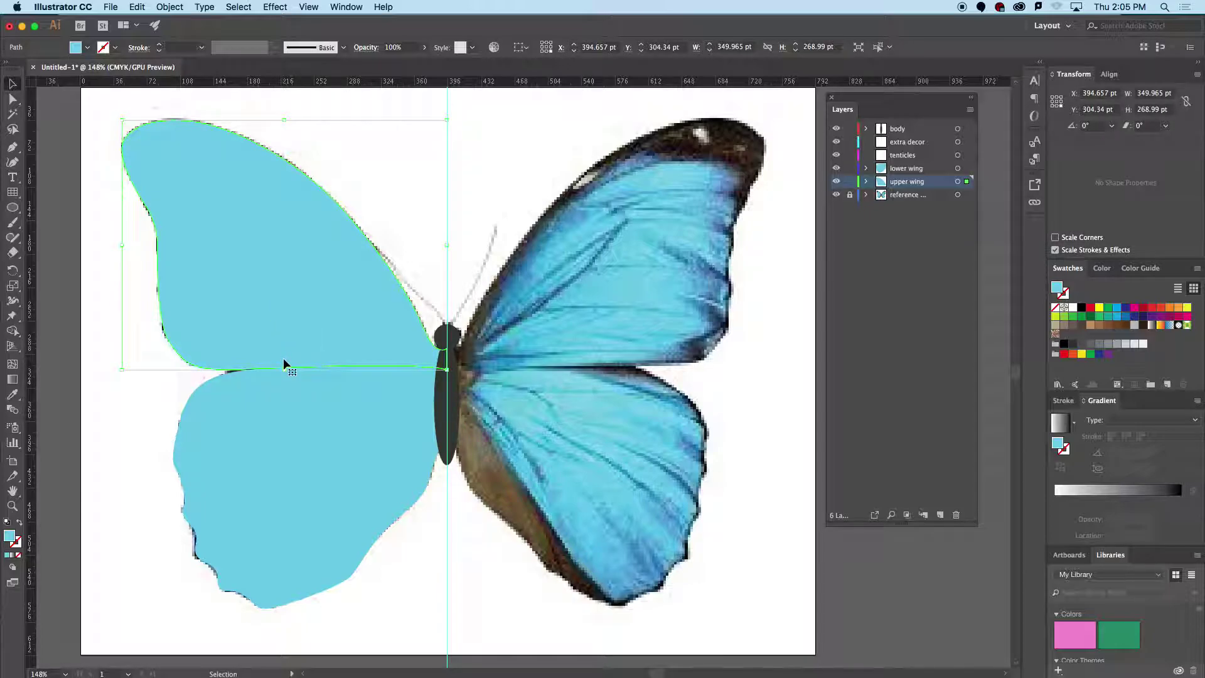
{"action": "left_click", "coordinate": [287, 424], "text": "shift"}
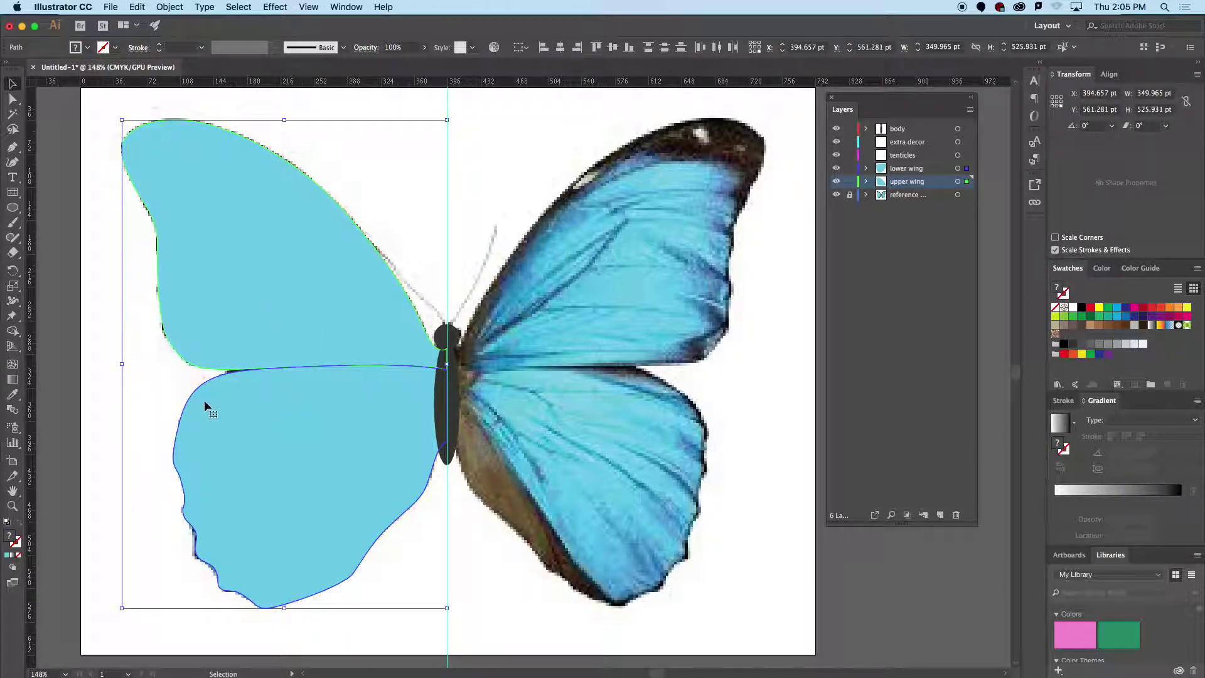
{"action": "right_click", "coordinate": [235, 319]}
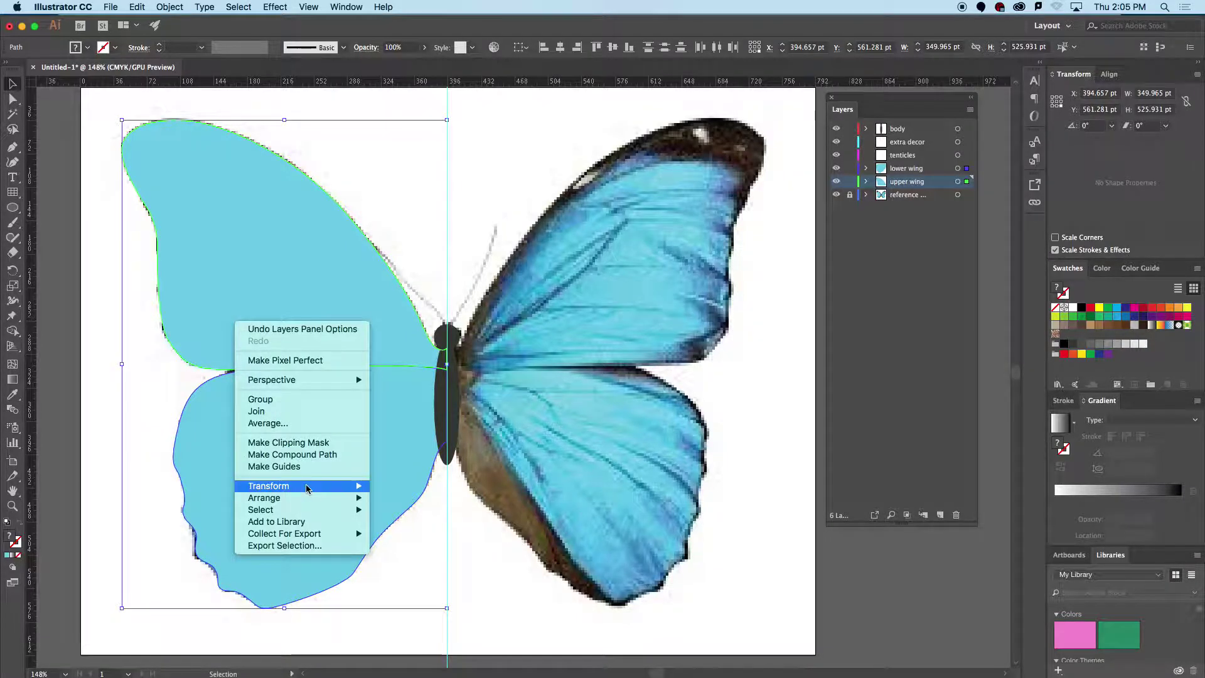
{"action": "mouse_move", "coordinate": [309, 495]}
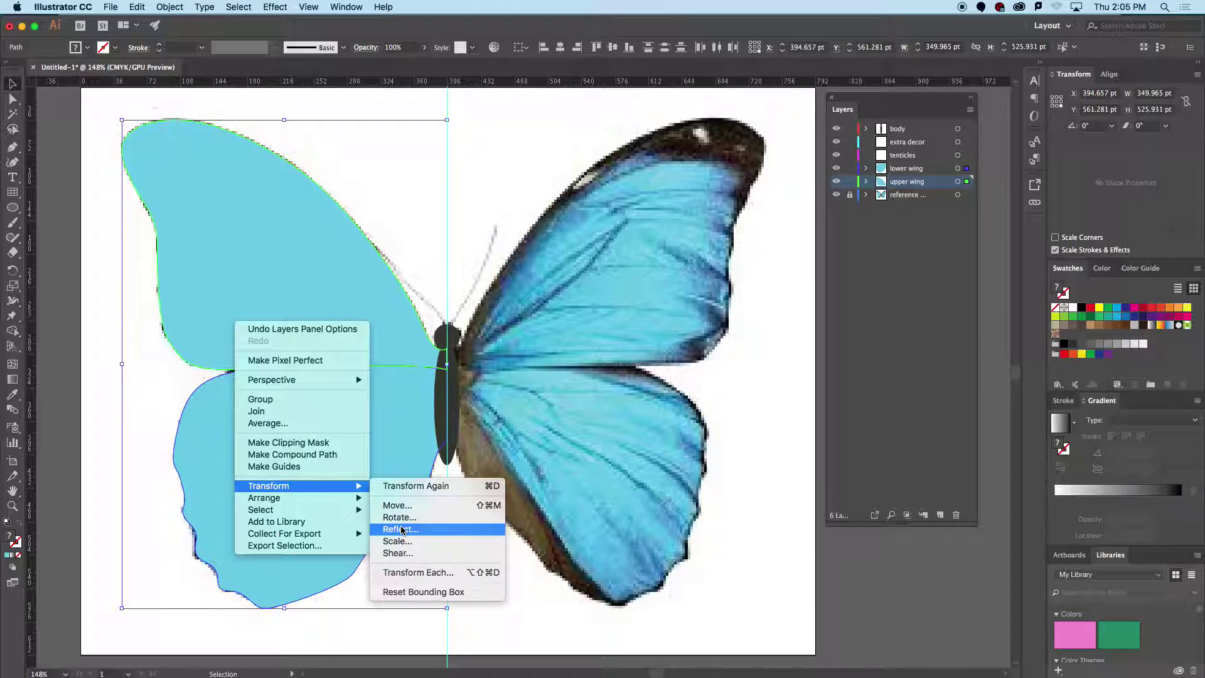
- Try to mirror both left wings with the Reflect tool, using a point on the centre guide as origin
{"action": "left_click", "coordinate": [15, 273]}
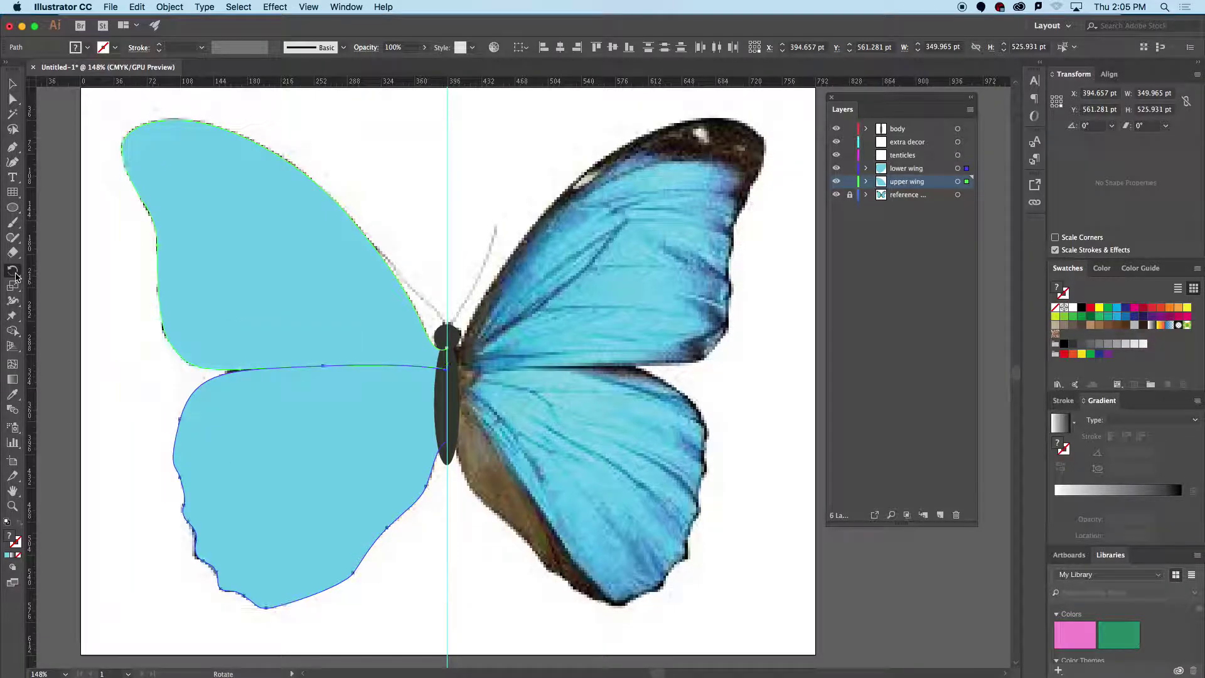
{"action": "left_click", "coordinate": [71, 285]}
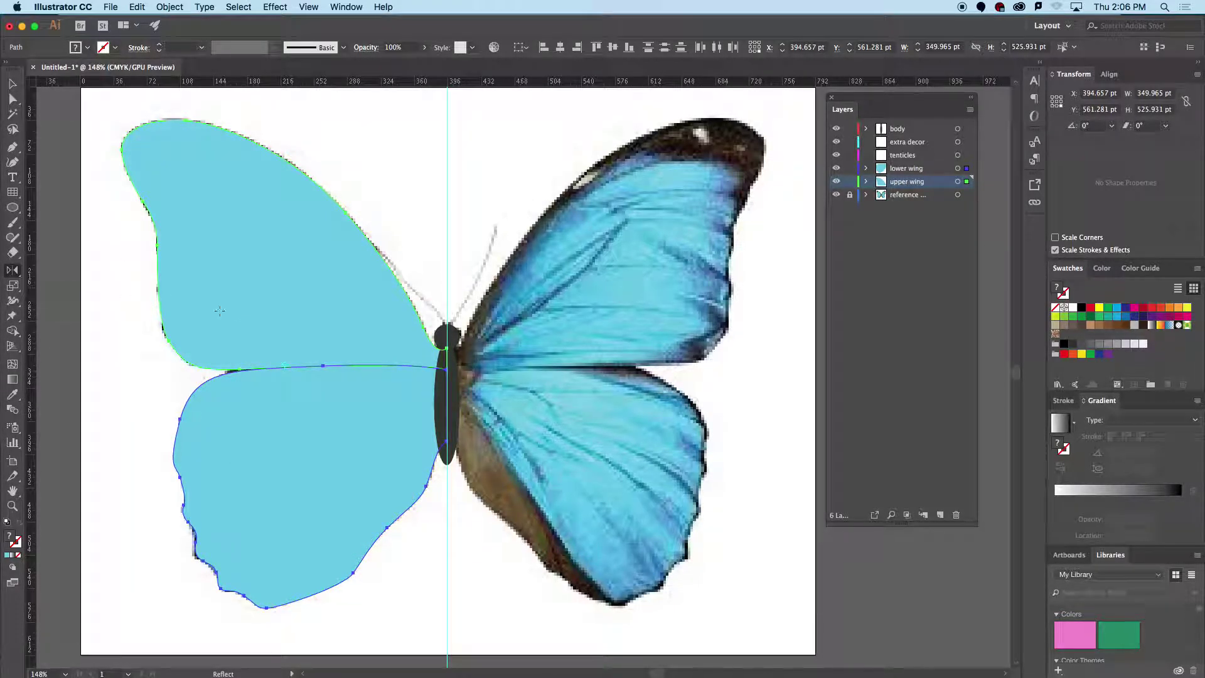
{"action": "left_click", "coordinate": [447, 369]}
{"action": "left_click_drag", "start_coordinate": [495, 369], "coordinate": [297, 375]}
{"action": "key", "text": "super+z"}
{"action": "key", "text": "Return"}
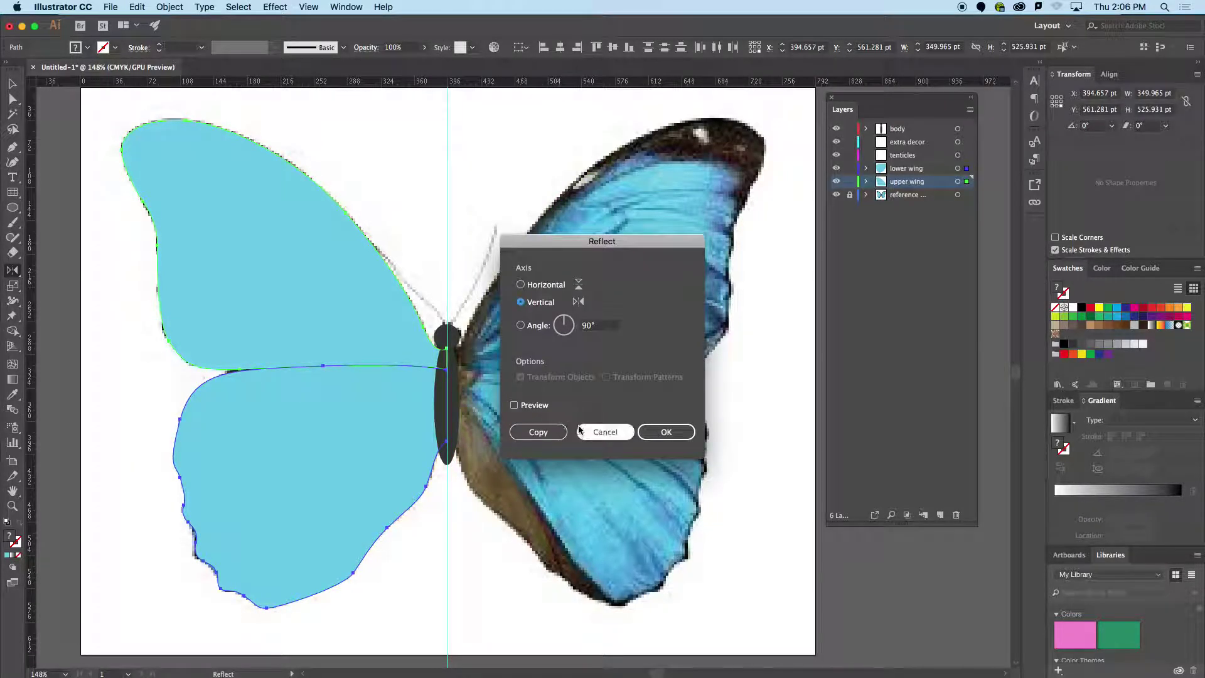
{"action": "left_click", "coordinate": [576, 429]}
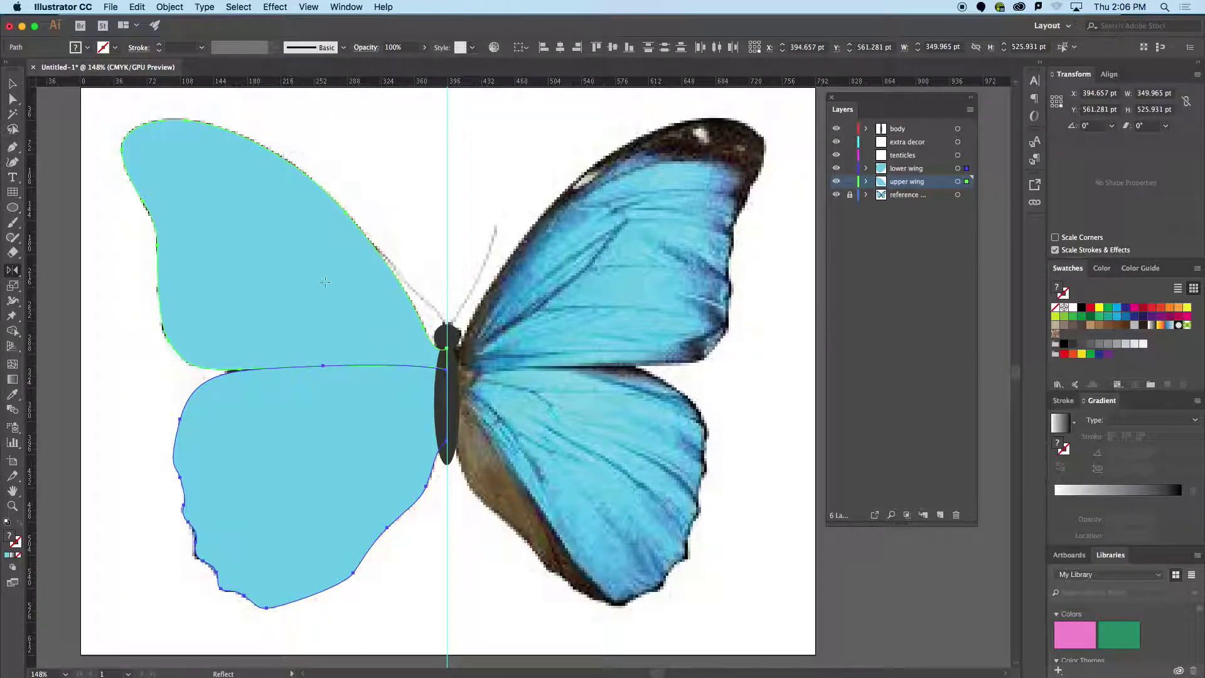
{"action": "key", "text": "v"}
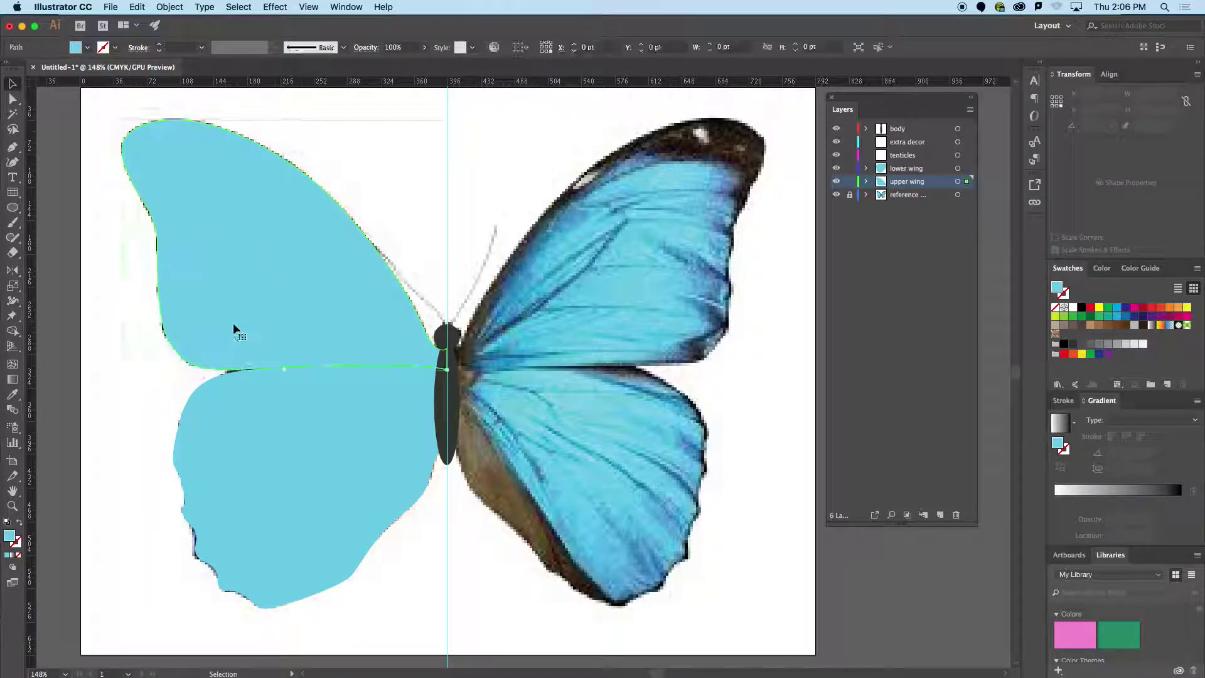
{"action": "left_click_drag", "start_coordinate": [275, 330], "coordinate": [276, 326]}
{"action": "right_click", "coordinate": [276, 325]}
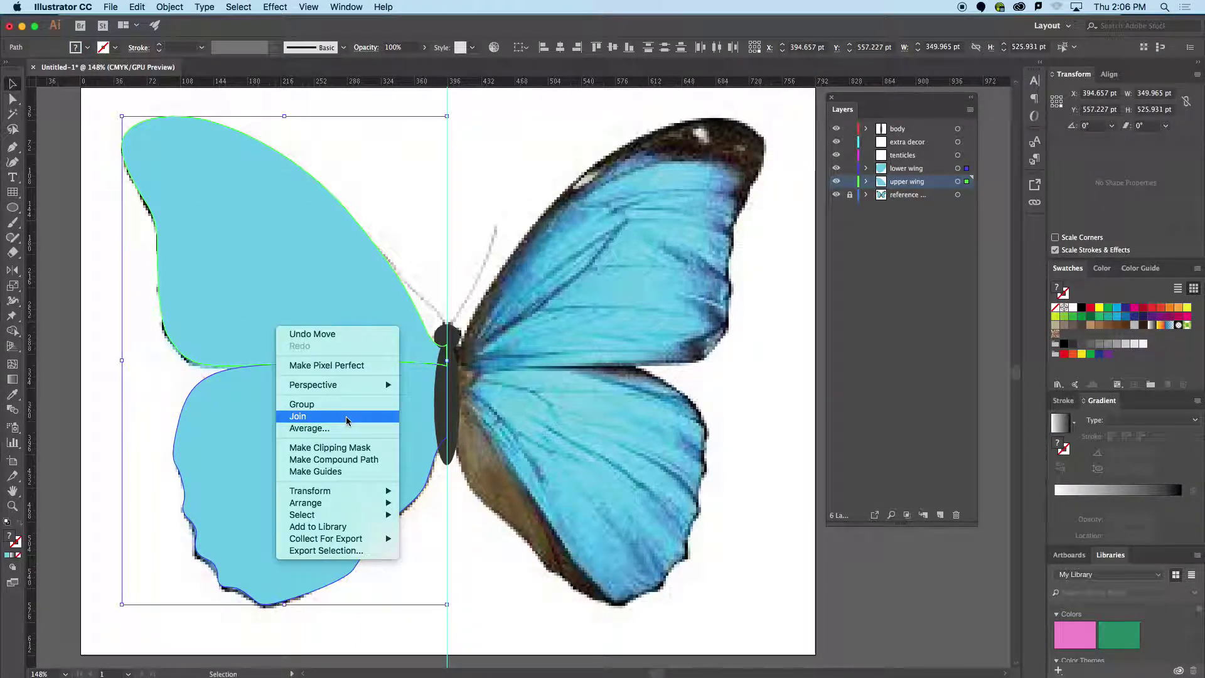
{"action": "left_click", "coordinate": [109, 276]}
{"action": "key", "text": "super+z"}
- Try reflecting both left wings across the vertical axis without making a copy, and undo the reflection
{"action": "right_click", "coordinate": [242, 300]}
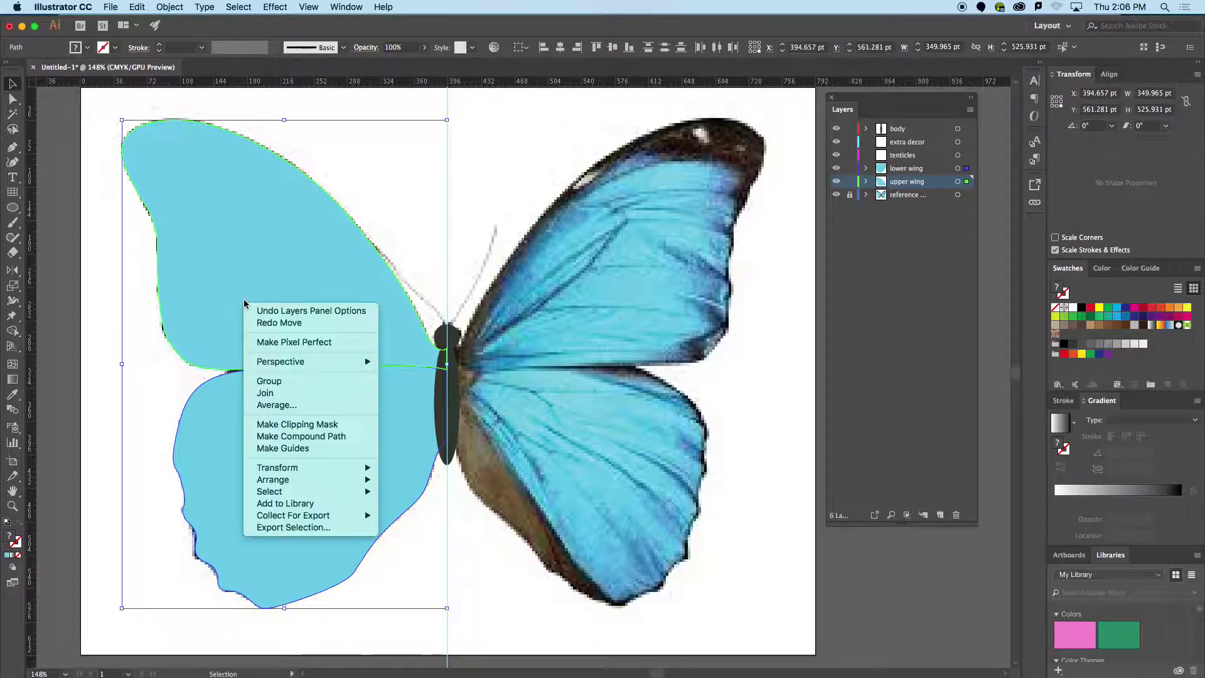
{"action": "mouse_move", "coordinate": [301, 480]}
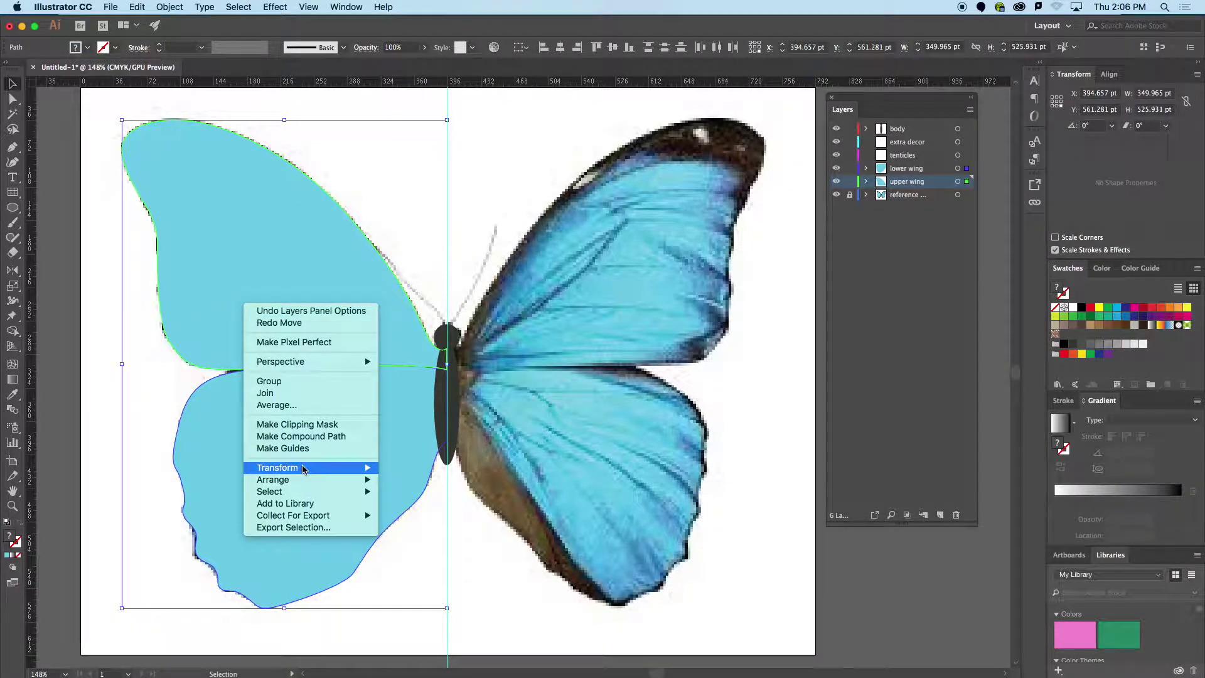
{"action": "mouse_move", "coordinate": [352, 468]}
{"action": "left_click", "coordinate": [441, 511]}
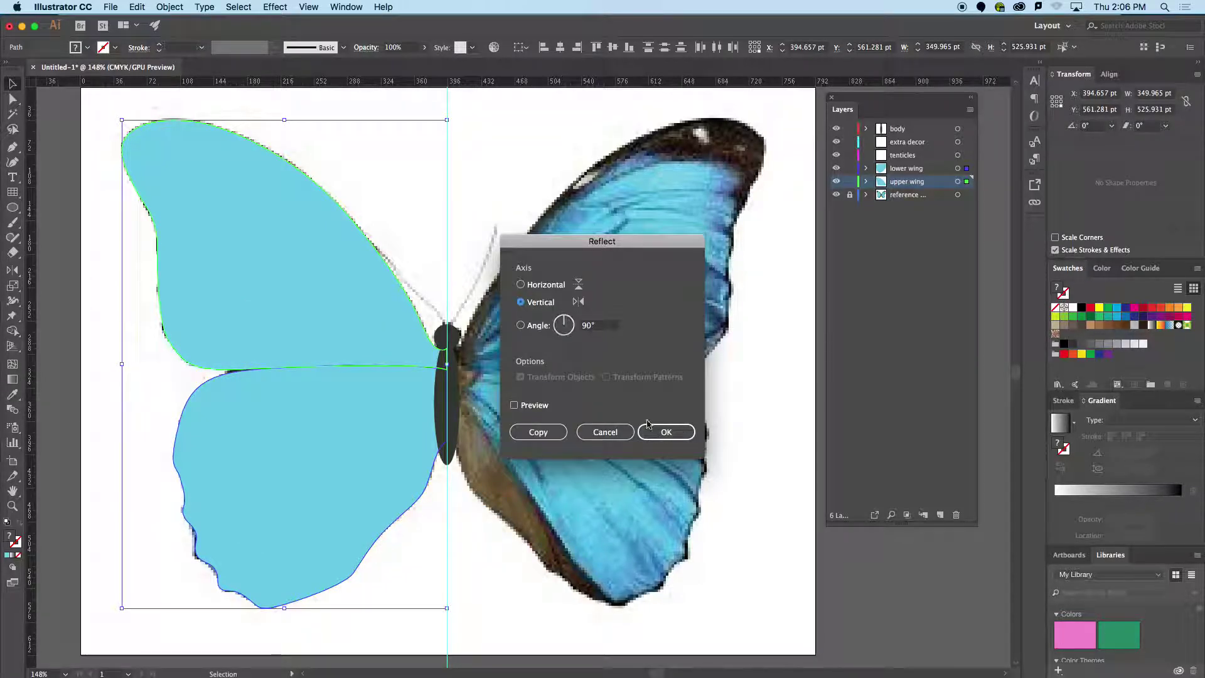
{"action": "left_click", "coordinate": [667, 432]}
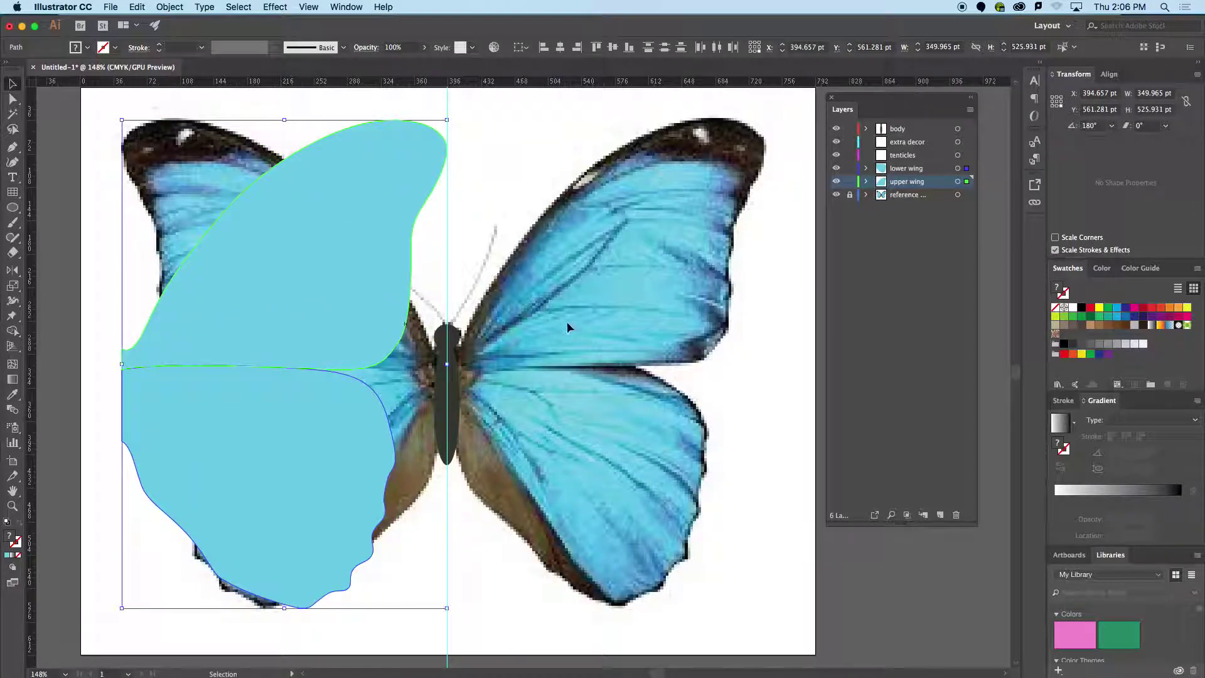
{"action": "key", "text": "a"}
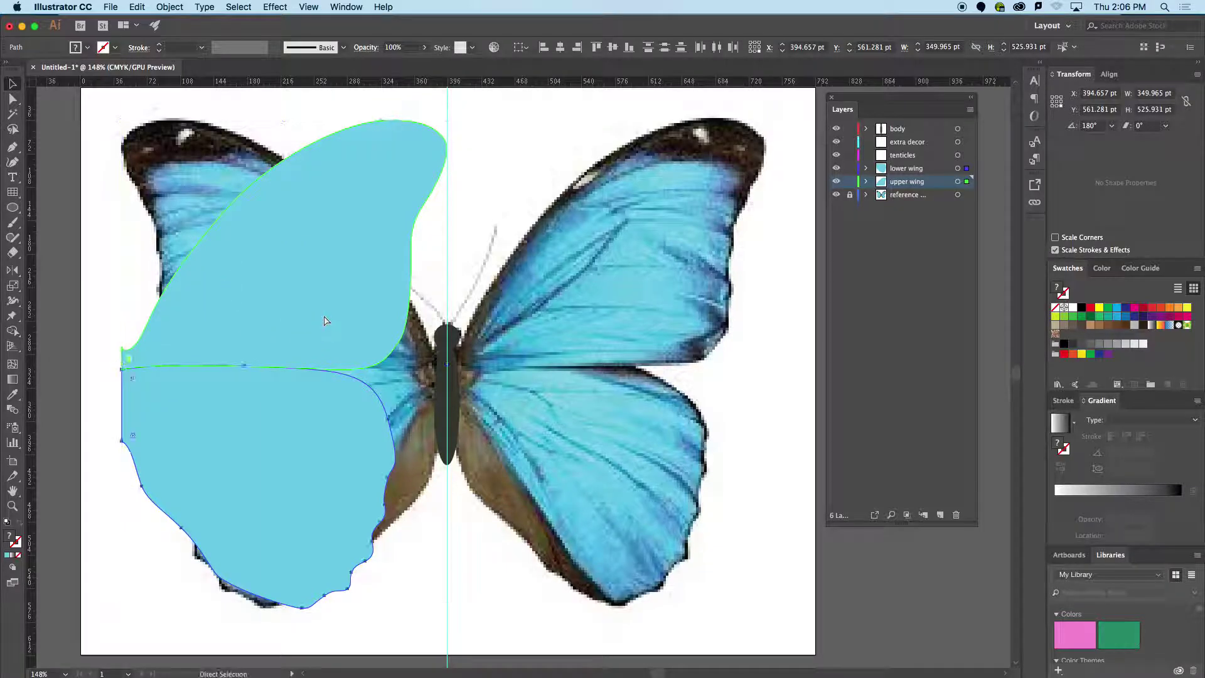
{"action": "key", "text": "super+z"}
{"action": "key", "text": "v"}
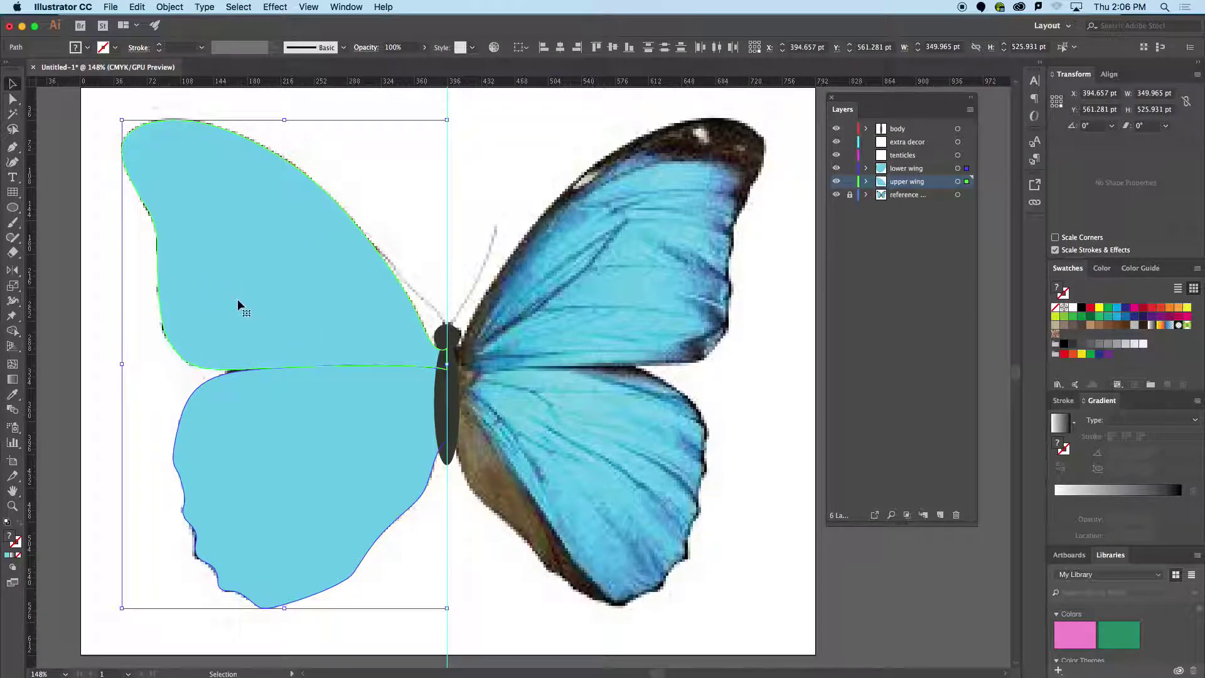
- Reflect a copy of both left wings across the vertical axis and move it to the body's right side against the centre guide
{"action": "right_click", "coordinate": [303, 309]}
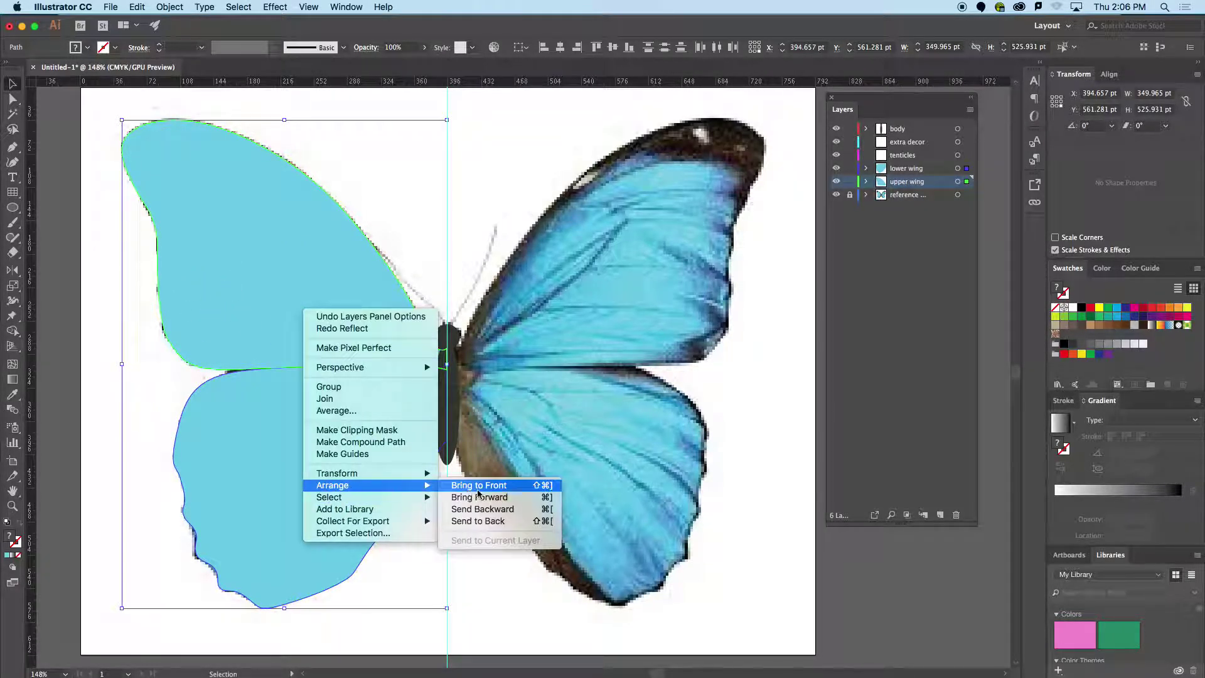
{"action": "mouse_move", "coordinate": [395, 477]}
{"action": "left_click", "coordinate": [505, 521]}
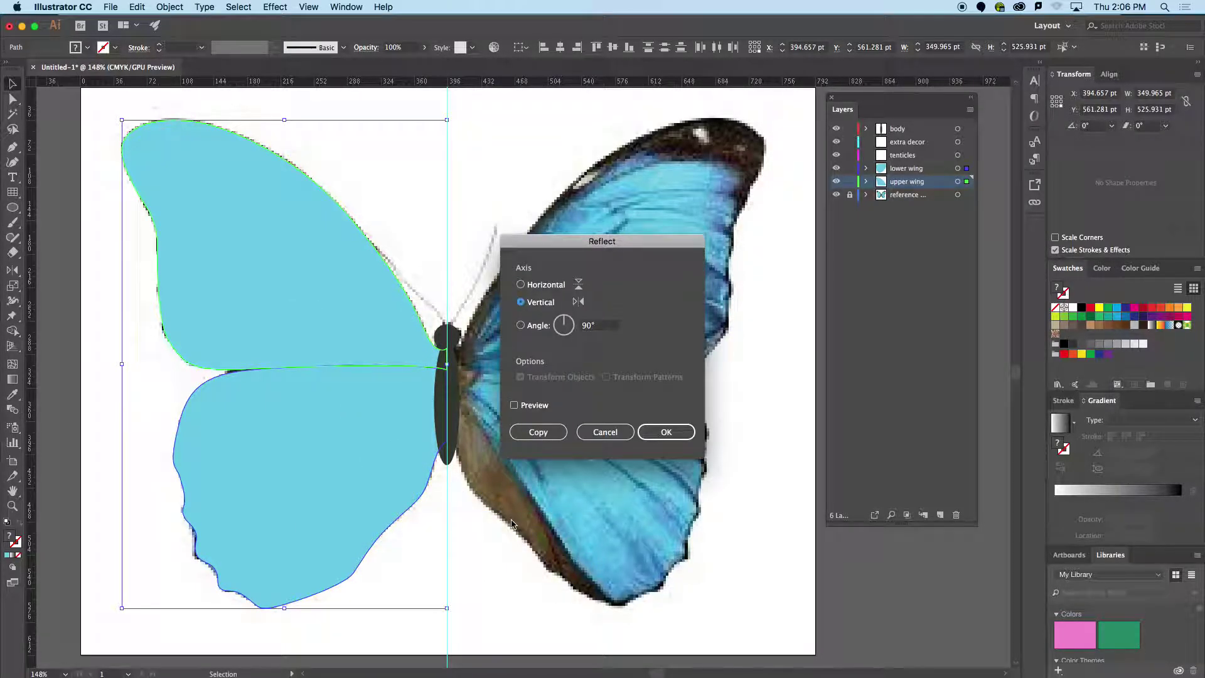
{"action": "left_click", "coordinate": [547, 440]}
{"action": "left_click", "coordinate": [539, 433]}
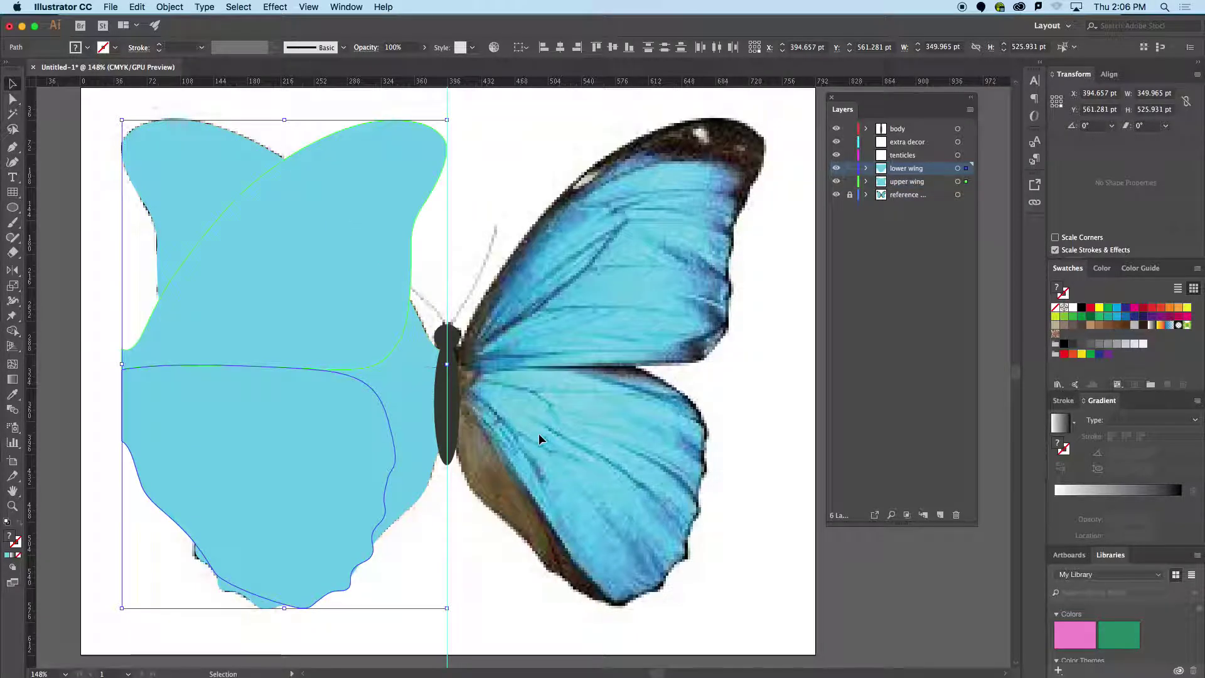
{"action": "left_click_drag", "start_coordinate": [167, 345], "coordinate": [472, 351]}
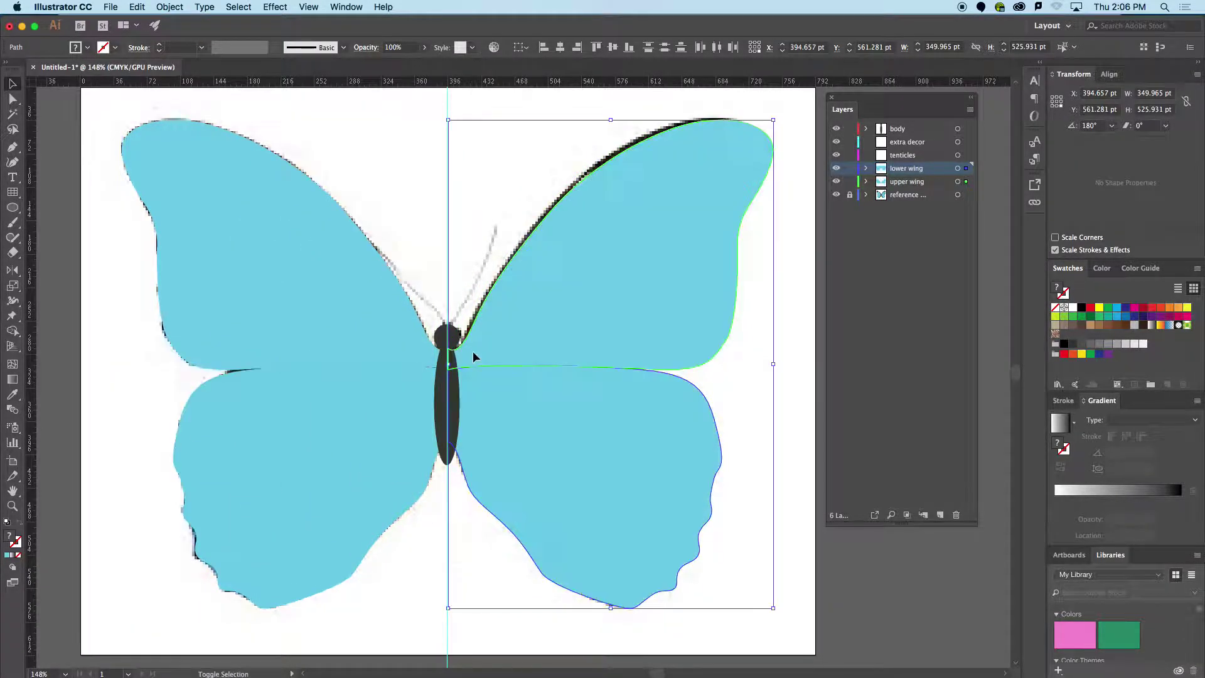
- Inspect the complete four-winged butterfly with the reference layer hidden, and show the reference again
{"action": "left_click", "coordinate": [403, 176]}
{"action": "left_click", "coordinate": [837, 194]}
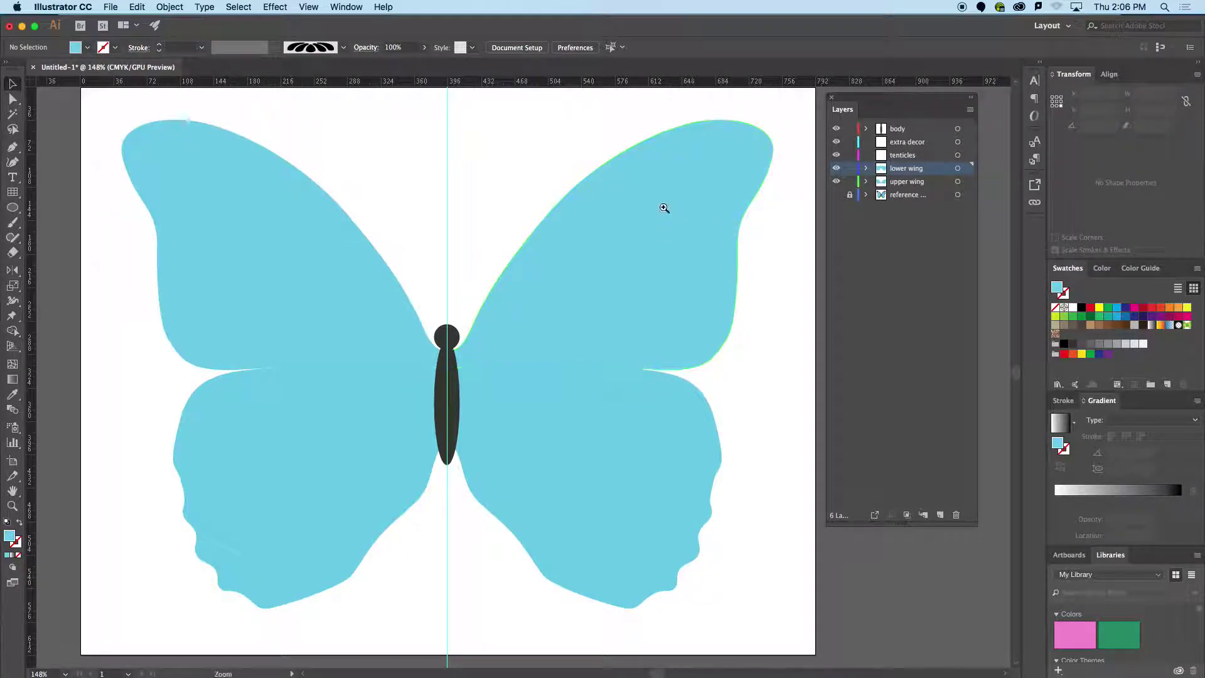
{"action": "scroll", "coordinate": [667, 207], "scroll_direction": "down", "scroll_amount": 6}
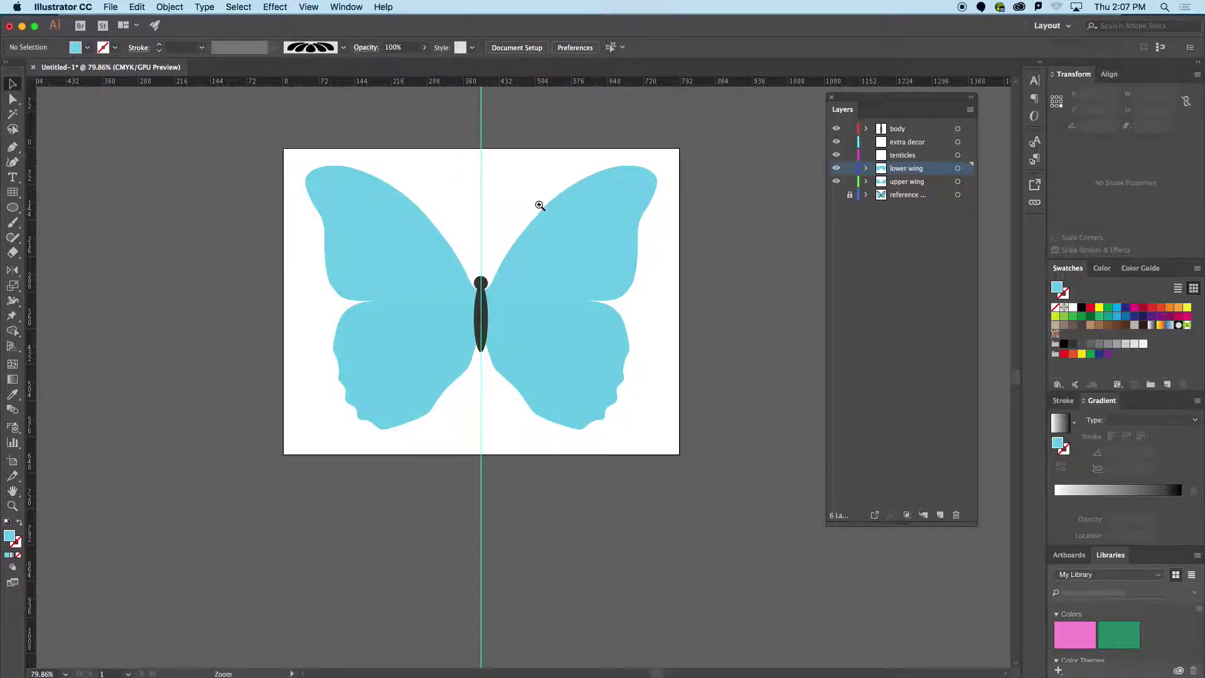
{"action": "scroll", "coordinate": [541, 201], "scroll_direction": "up", "scroll_amount": 4}
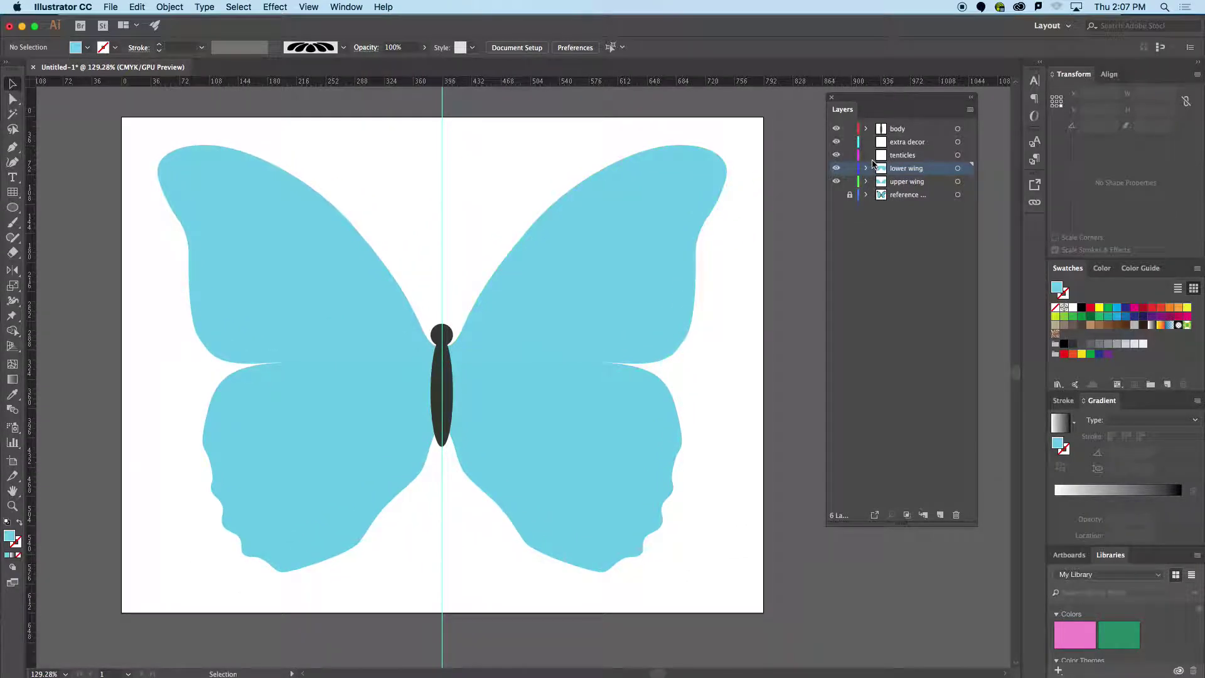
{"action": "left_click", "coordinate": [837, 194]}
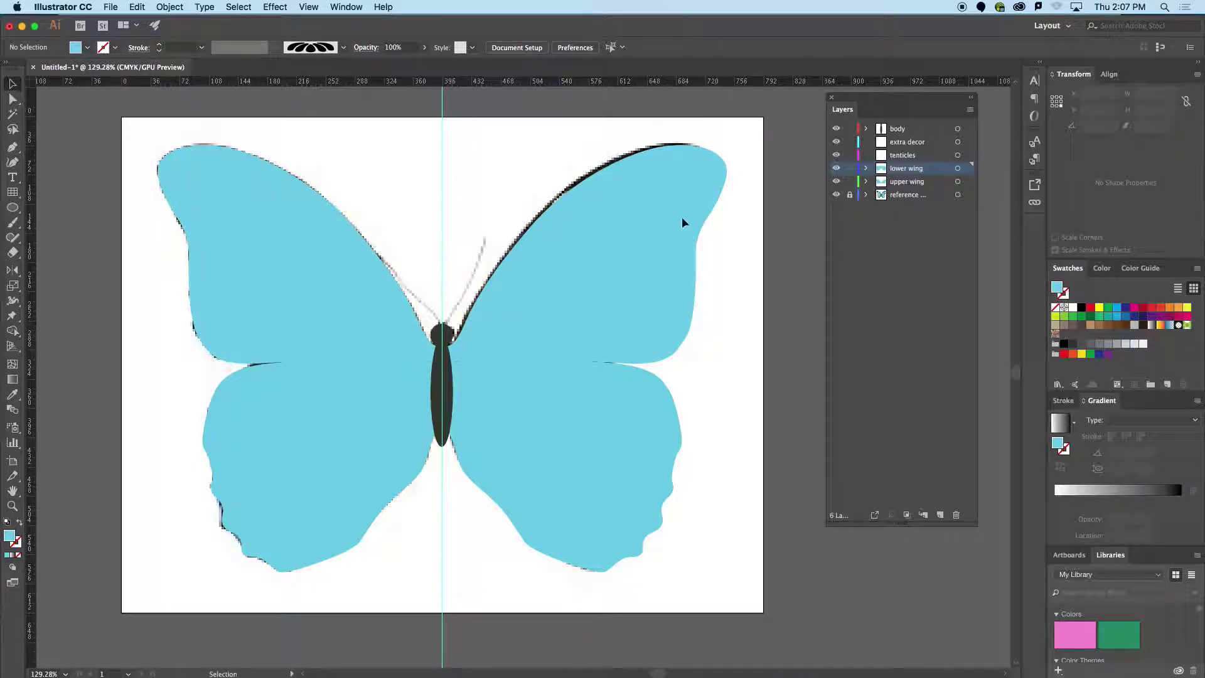
- Trace the right antenna down to the head with the Pen tool, about 48 × 112 pt, with no fill and a light-blue stroke
{"action": "scroll", "coordinate": [417, 269], "scroll_direction": "up", "scroll_amount": 4}
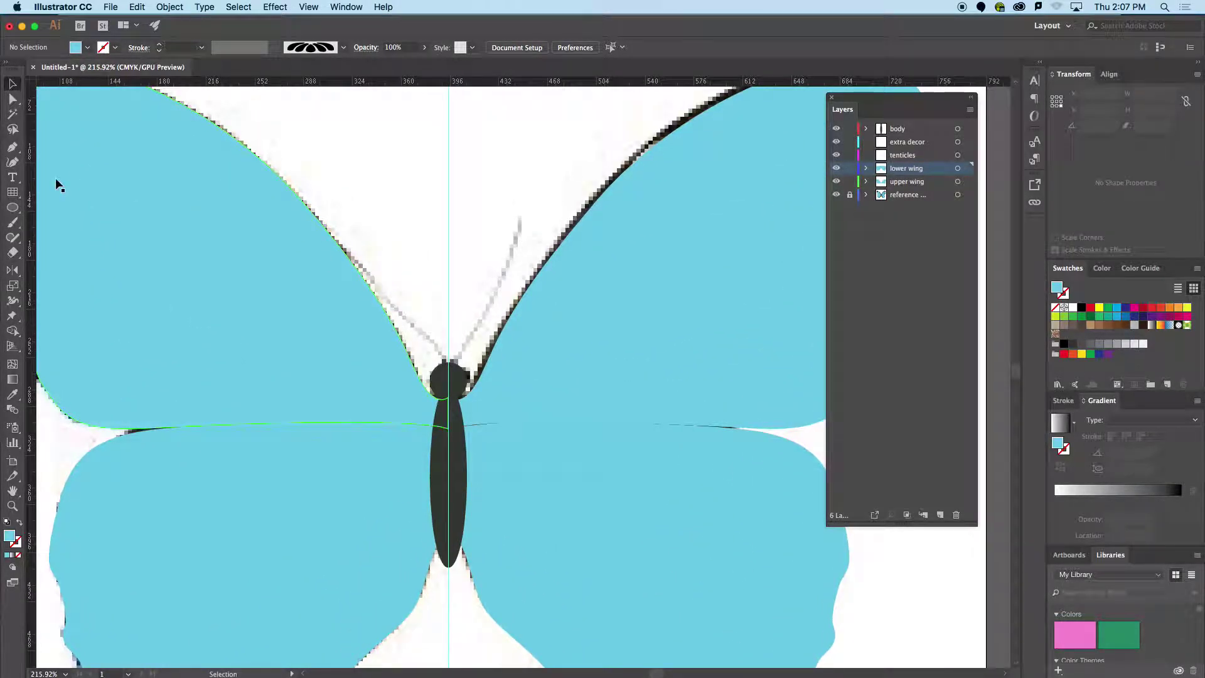
{"action": "left_click", "coordinate": [12, 148]}
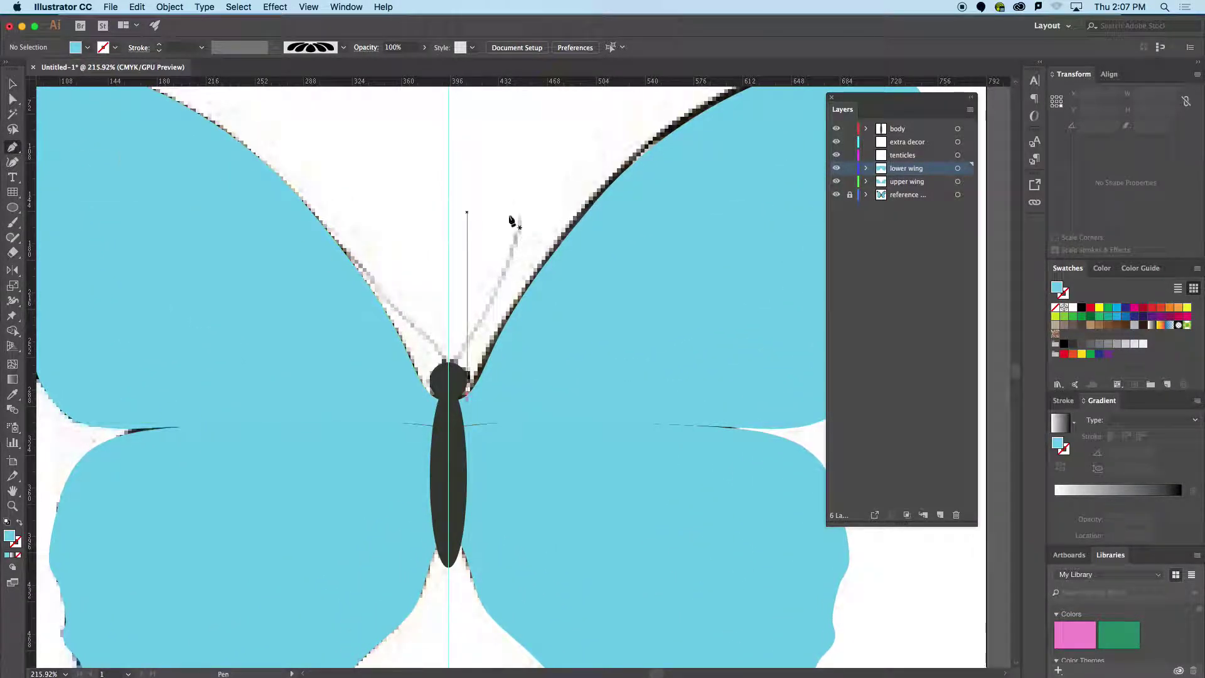
{"action": "left_click", "coordinate": [519, 215]}
{"action": "left_click_drag", "start_coordinate": [490, 305], "coordinate": [468, 330]}
{"action": "mouse_move", "coordinate": [452, 376]}
{"action": "left_mouse_down"}
{"action": "mouse_move", "coordinate": [452, 392]}
{"action": "mouse_move", "coordinate": [52, 459]}
{"action": "mouse_move", "coordinate": [14, 533]}
{"action": "left_mouse_up"}
{"action": "left_click", "coordinate": [19, 522]}
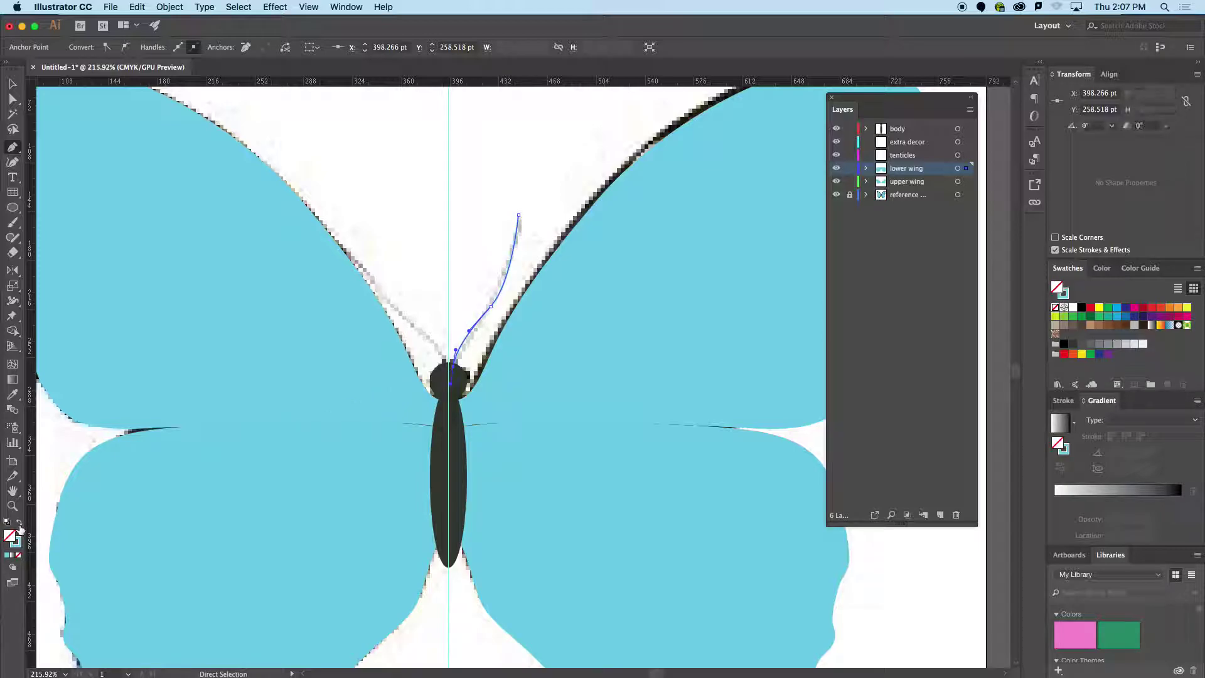
{"action": "left_click", "coordinate": [13, 83]}
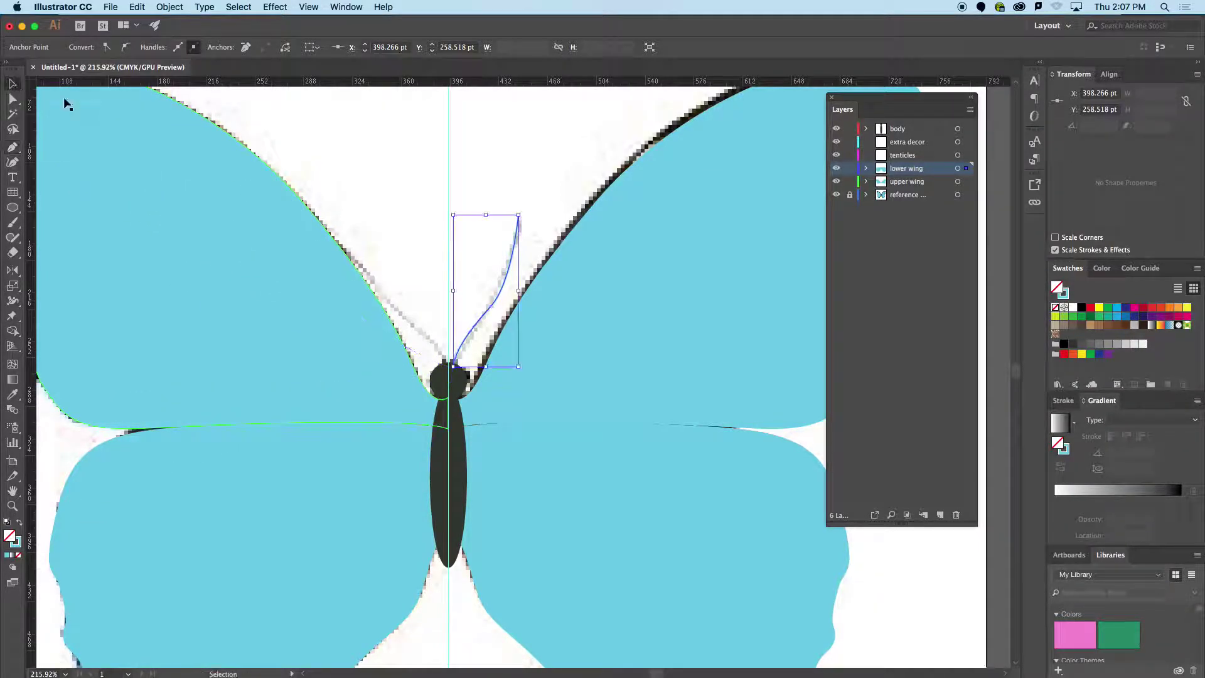
{"action": "scroll", "coordinate": [471, 257], "scroll_direction": "up", "scroll_amount": 5}
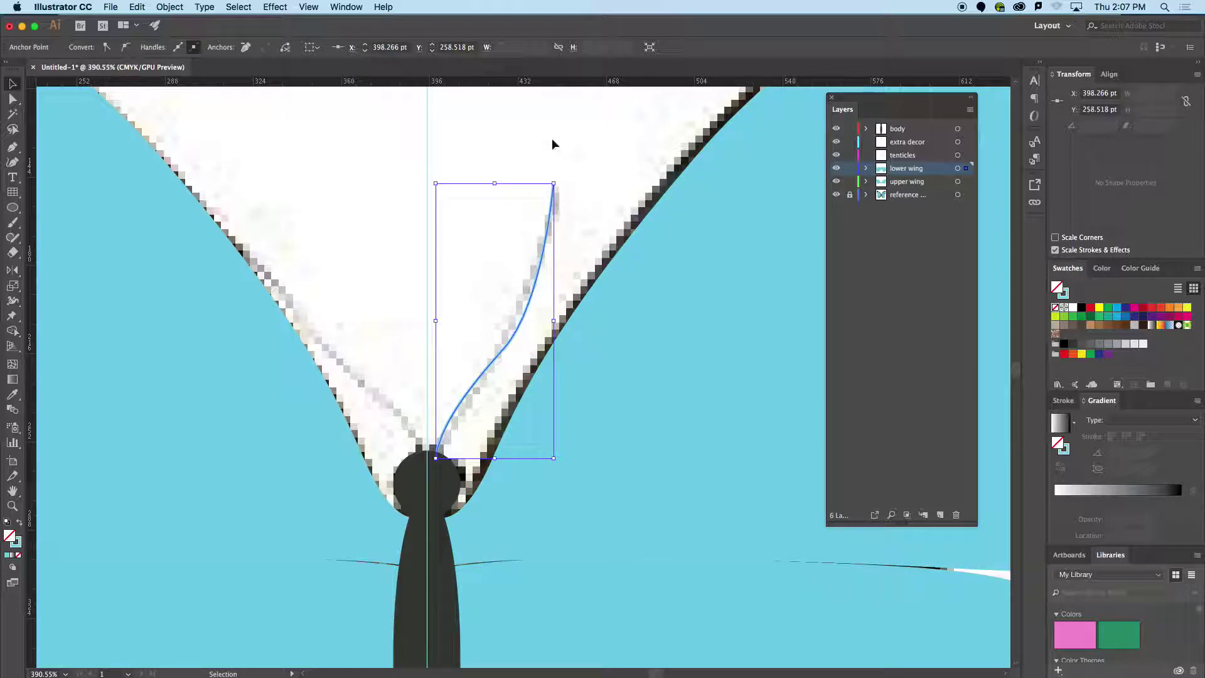
{"action": "left_click", "coordinate": [552, 194]}
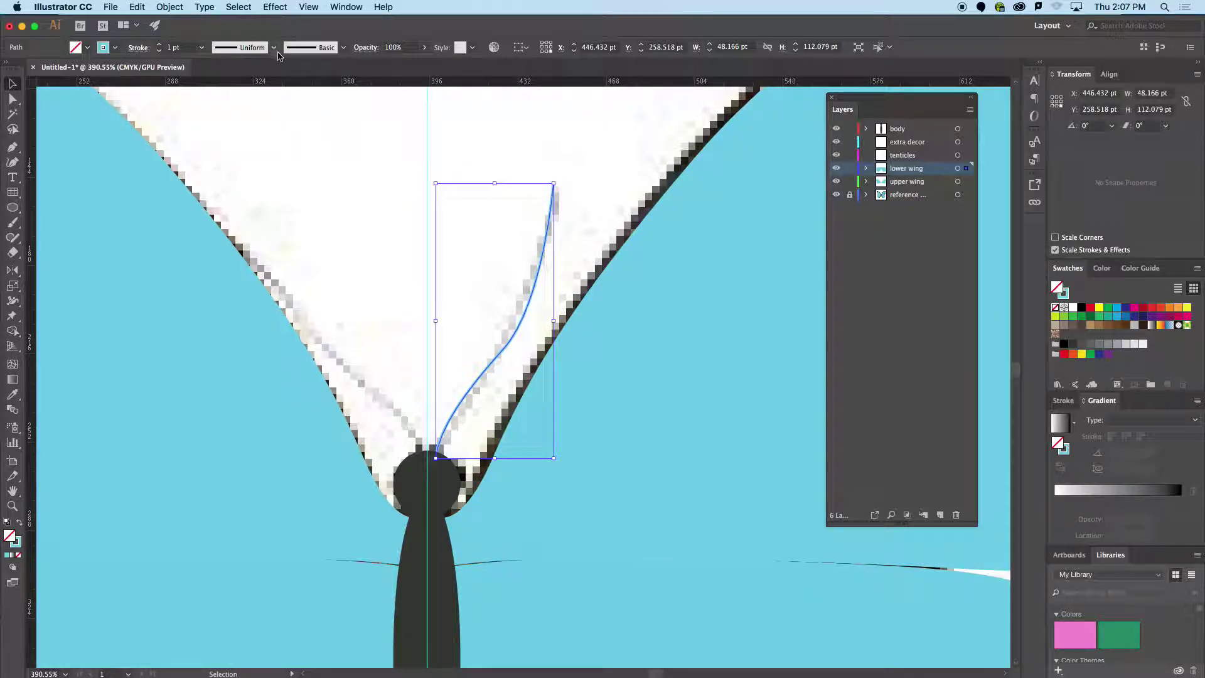
- Set the right antenna's stroke weight to 7 pt and its stroke color to dark teal 082833
{"action": "left_click", "coordinate": [159, 45]}
{"action": "left_click", "coordinate": [159, 45]}
{"action": "left_click", "coordinate": [159, 45]}
{"action": "left_click", "coordinate": [159, 45]}
{"action": "left_click", "coordinate": [158, 44]}
{"action": "left_click", "coordinate": [158, 45]}
{"action": "double_click", "coordinate": [17, 541]}
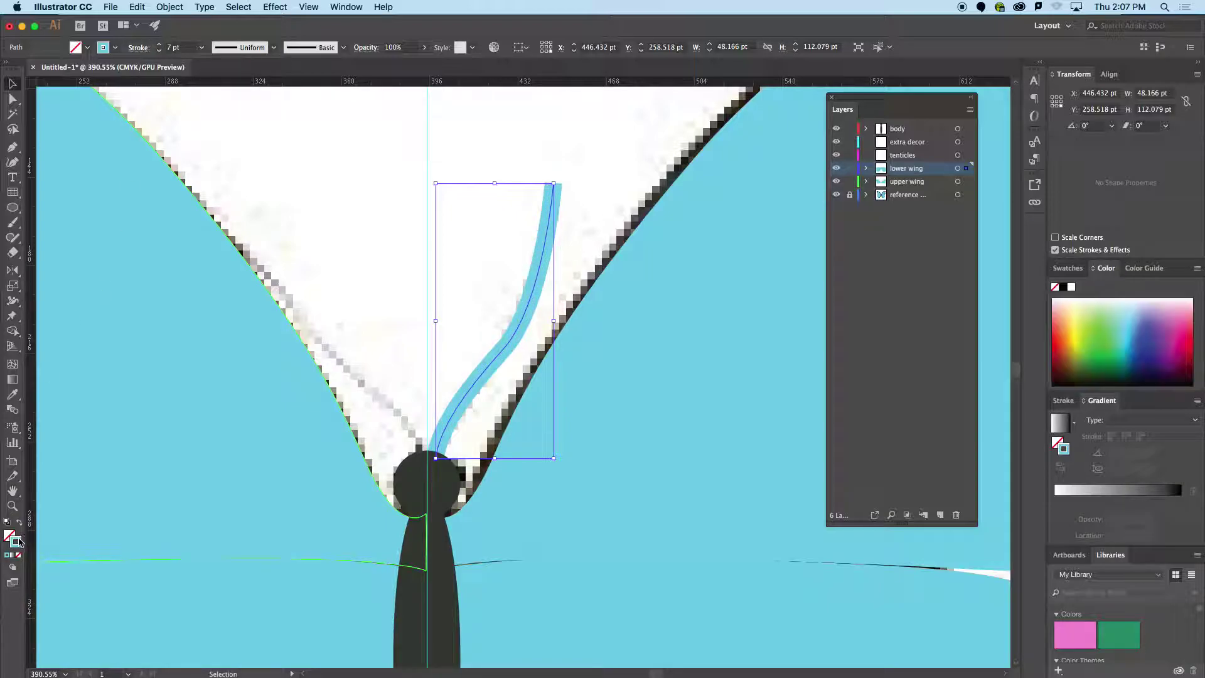
{"action": "left_click", "coordinate": [571, 398]}
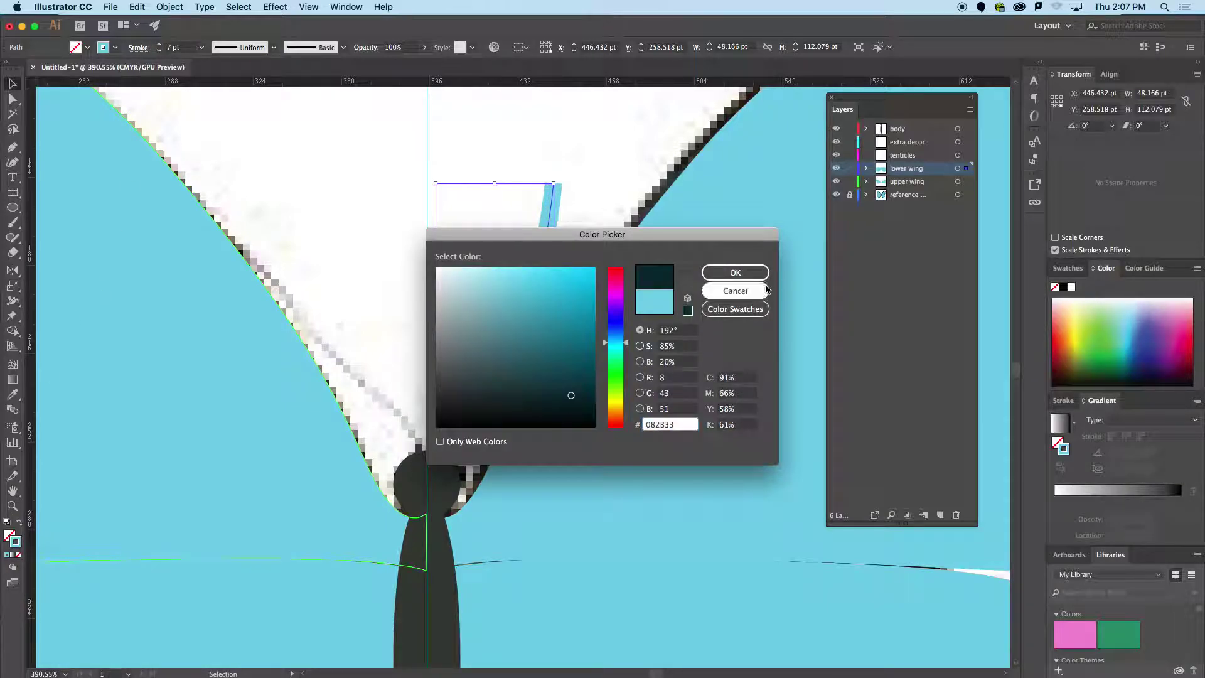
{"action": "left_click", "coordinate": [735, 272]}
- Give the right antenna's stroke a variable width profile that tapers at both ends, and deselect the antenna
{"action": "left_click", "coordinate": [273, 49]}
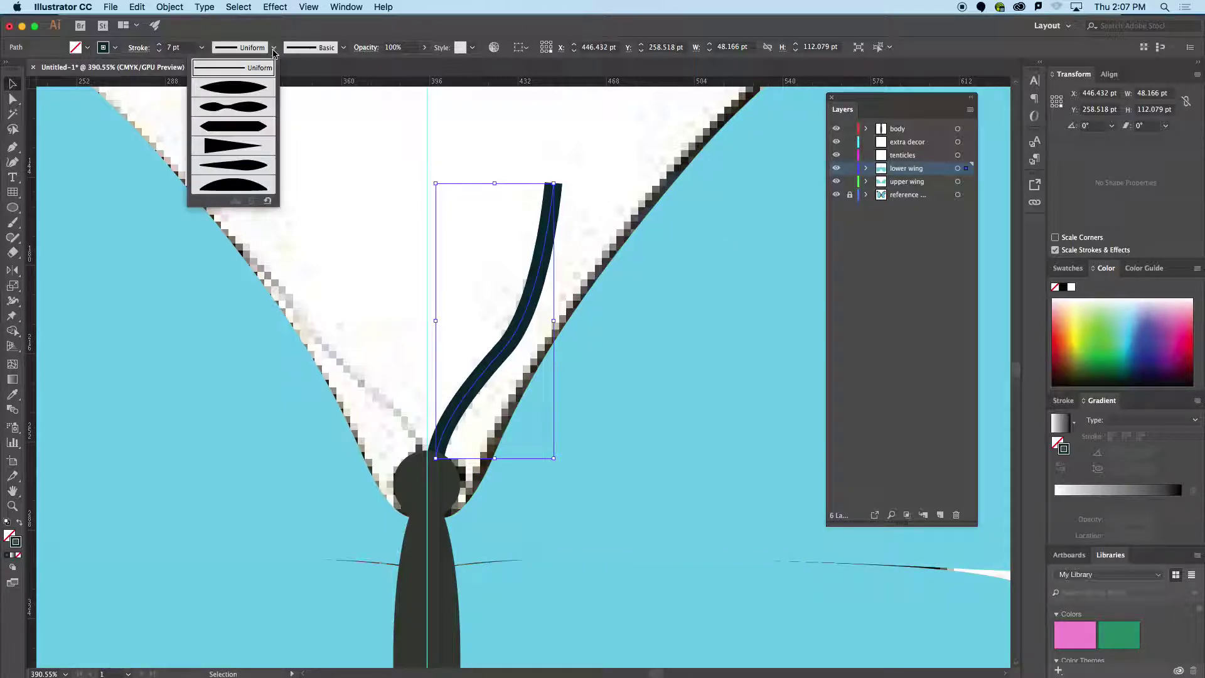
{"action": "left_click", "coordinate": [236, 144]}
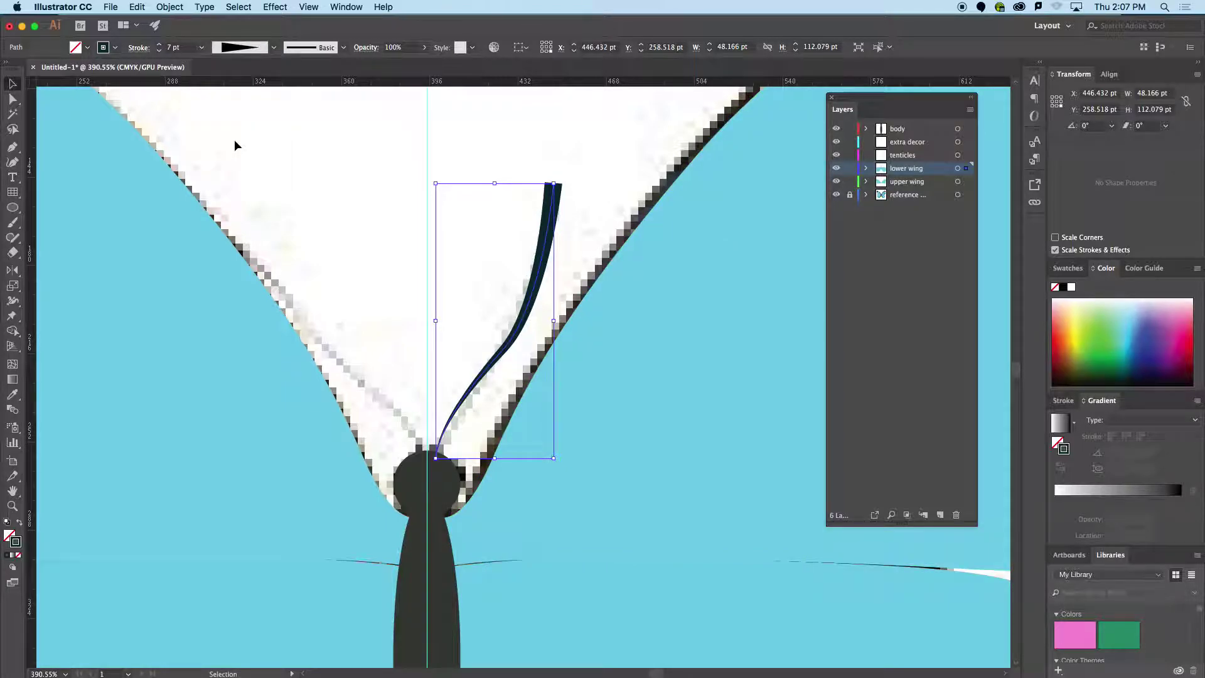
{"action": "left_click", "coordinate": [256, 48]}
{"action": "left_click", "coordinate": [256, 165]}
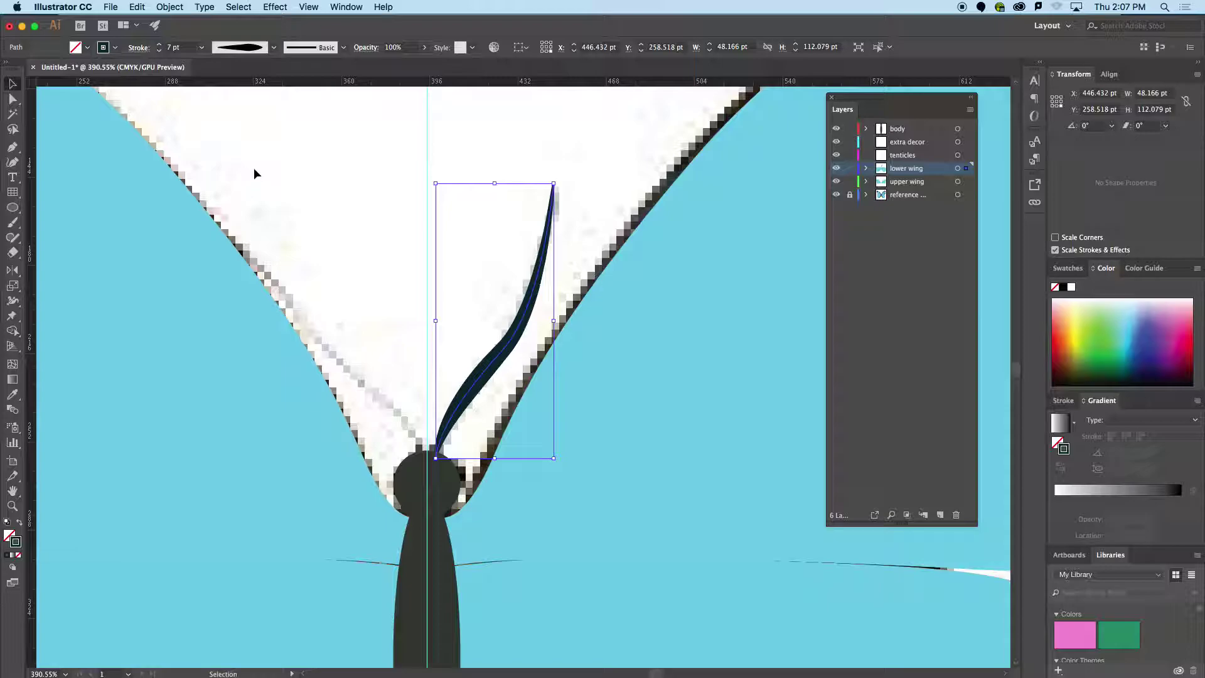
{"action": "left_click", "coordinate": [400, 138]}
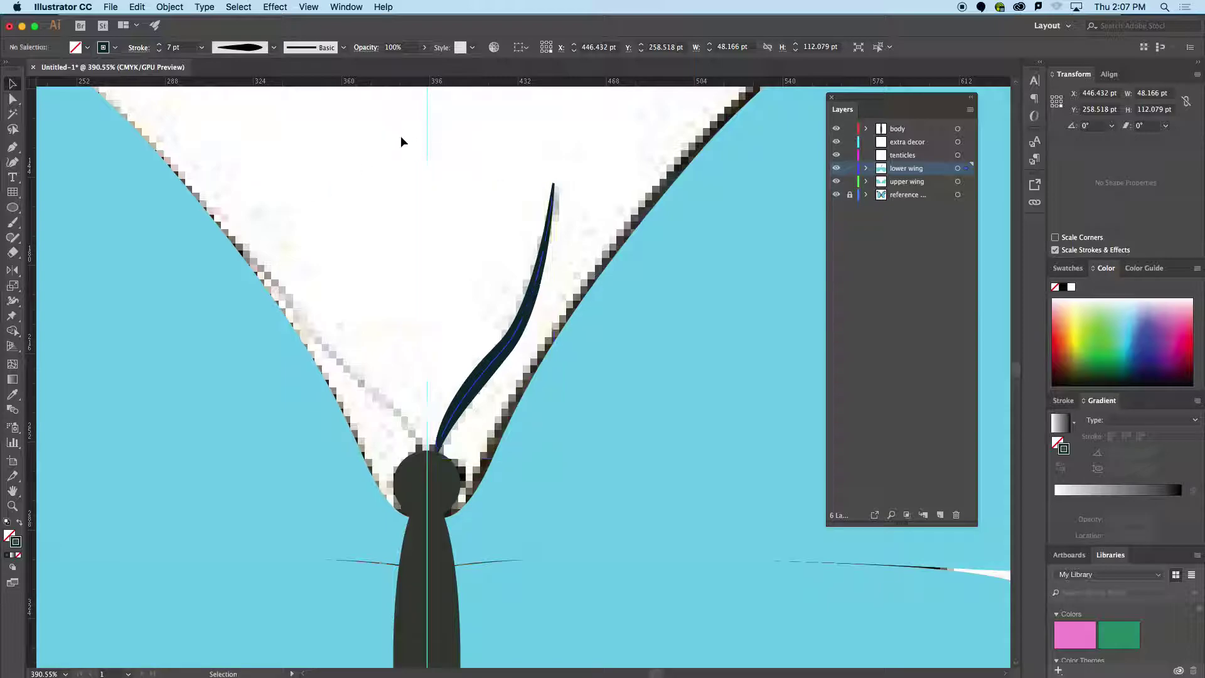
- Reflect a copy of the antenna across the vertical axis and move it to the left side of the head
{"action": "left_click", "coordinate": [499, 370]}
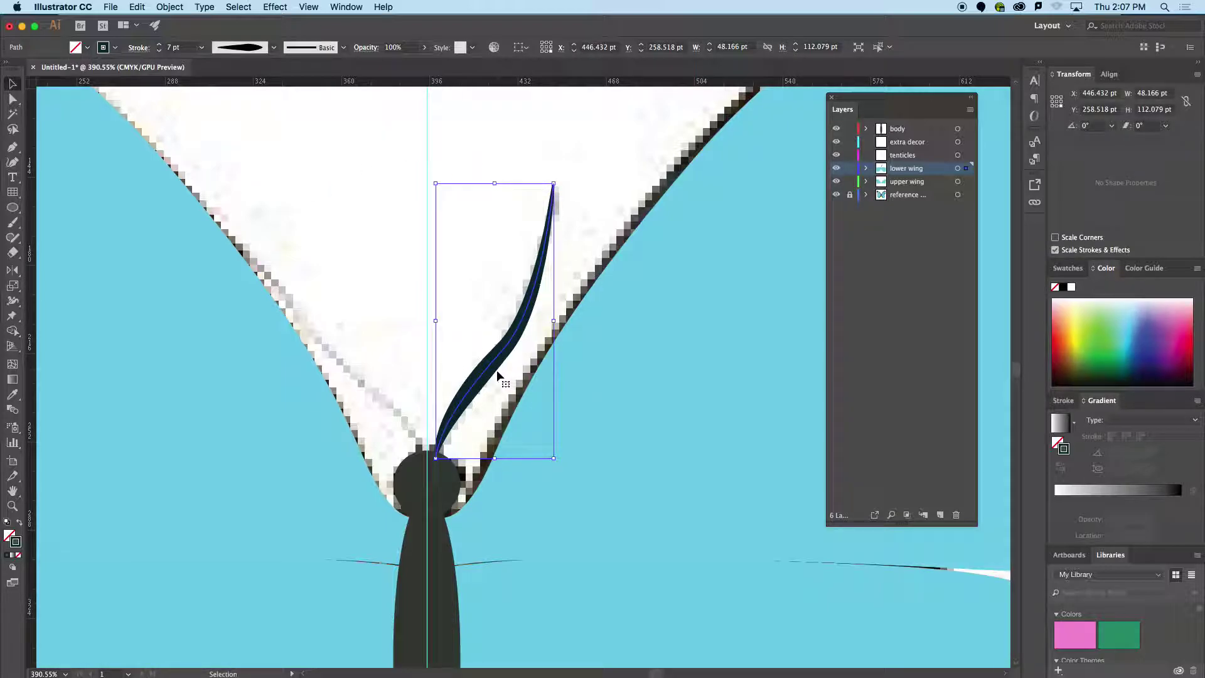
{"action": "right_click", "coordinate": [499, 365]}
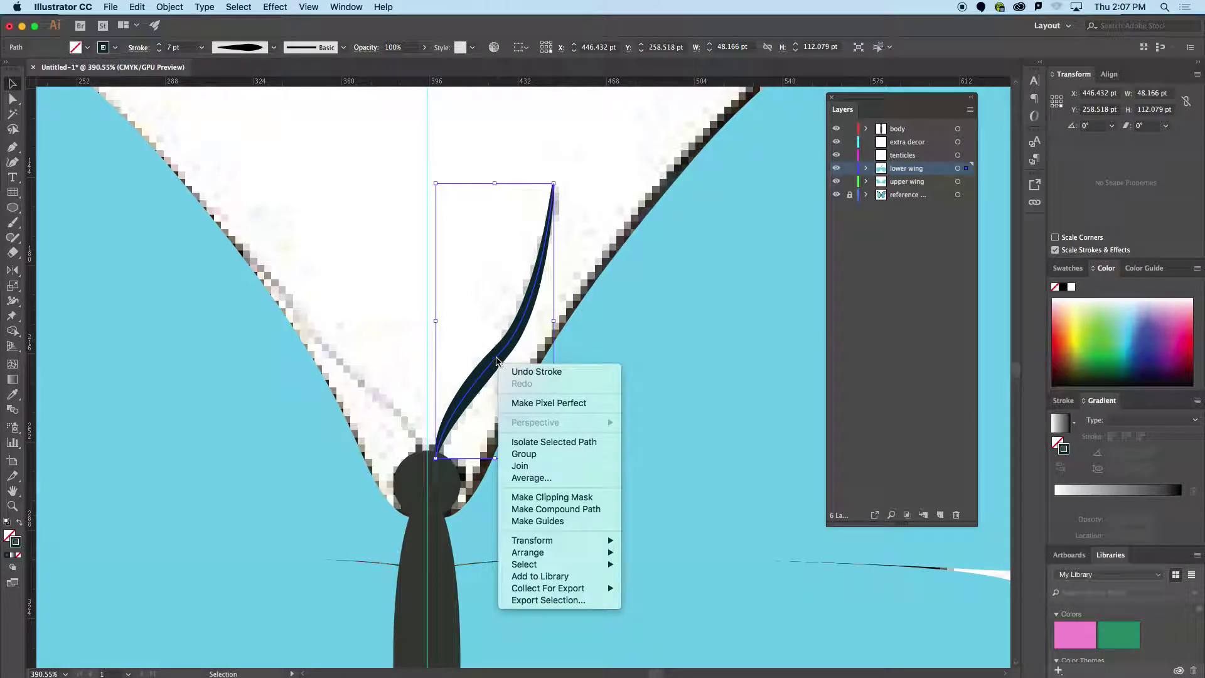
{"action": "mouse_move", "coordinate": [548, 567]}
{"action": "mouse_move", "coordinate": [552, 540]}
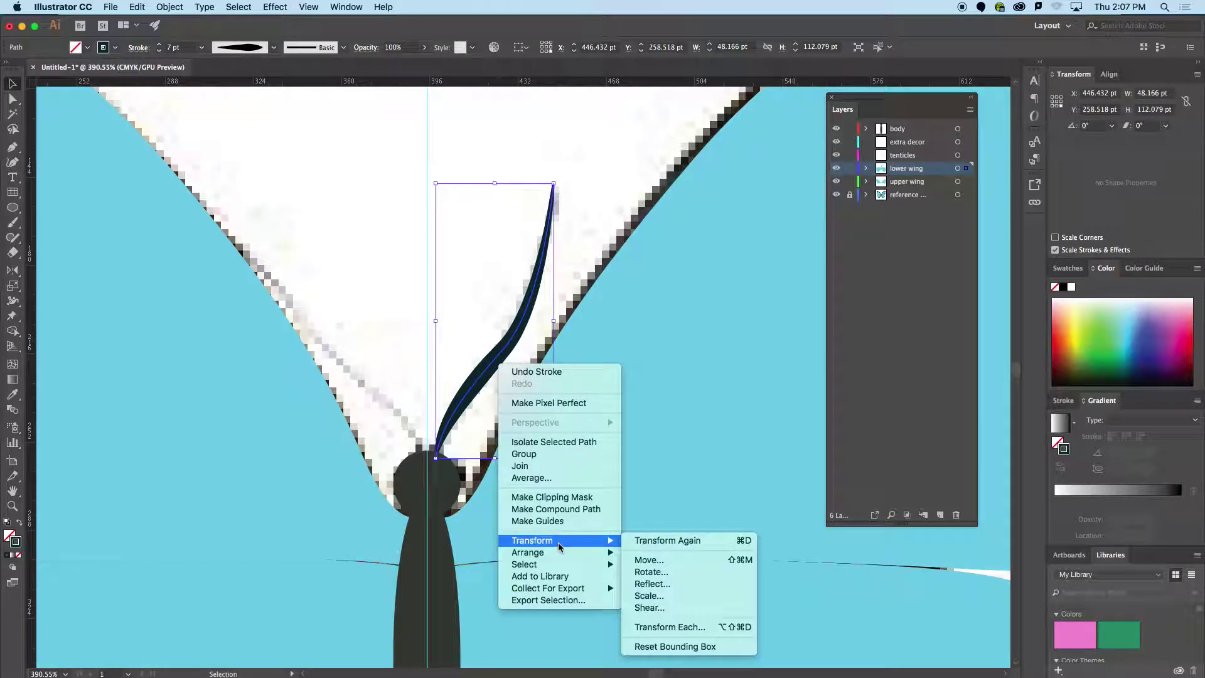
{"action": "left_click", "coordinate": [646, 589]}
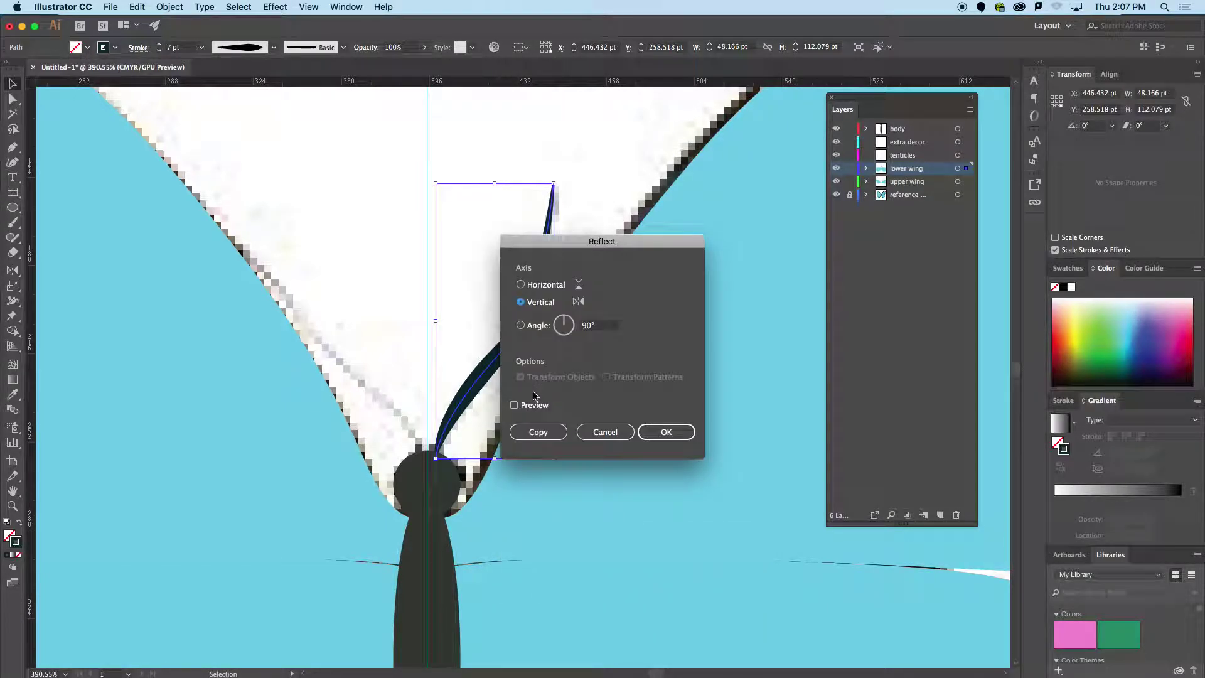
{"action": "left_click", "coordinate": [546, 435]}
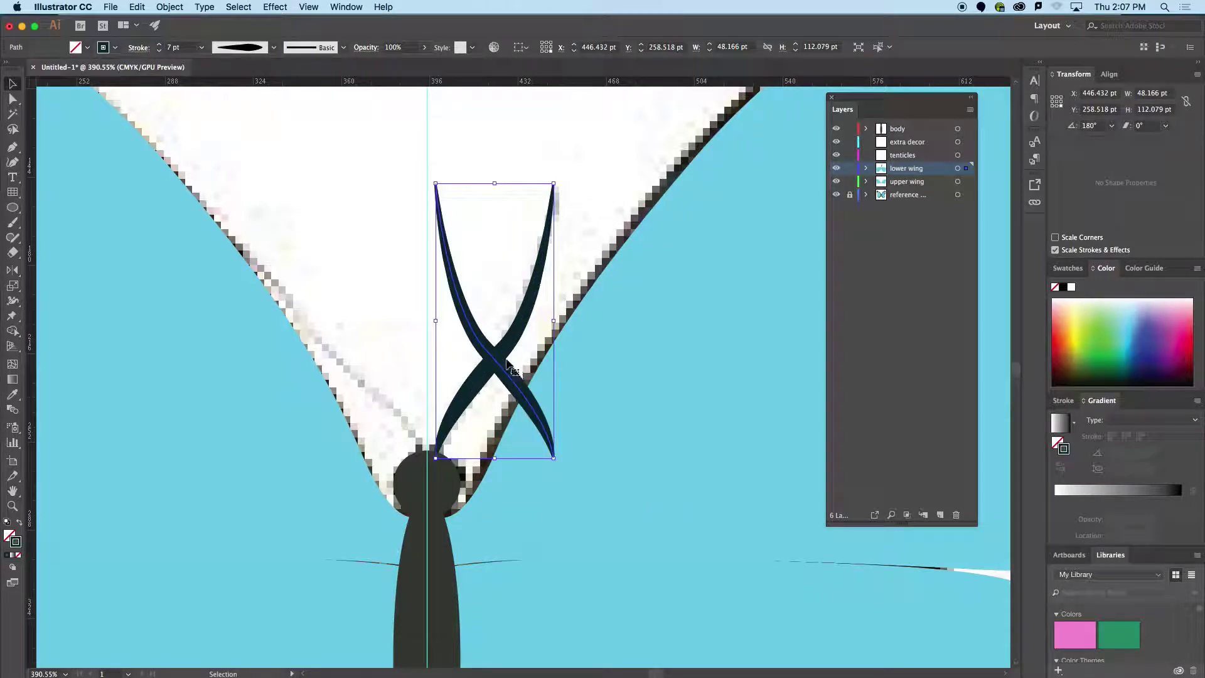
{"action": "left_click_drag", "start_coordinate": [482, 356], "coordinate": [349, 355]}
{"action": "left_click", "coordinate": [502, 192]}
{"action": "key", "text": "super+0"}
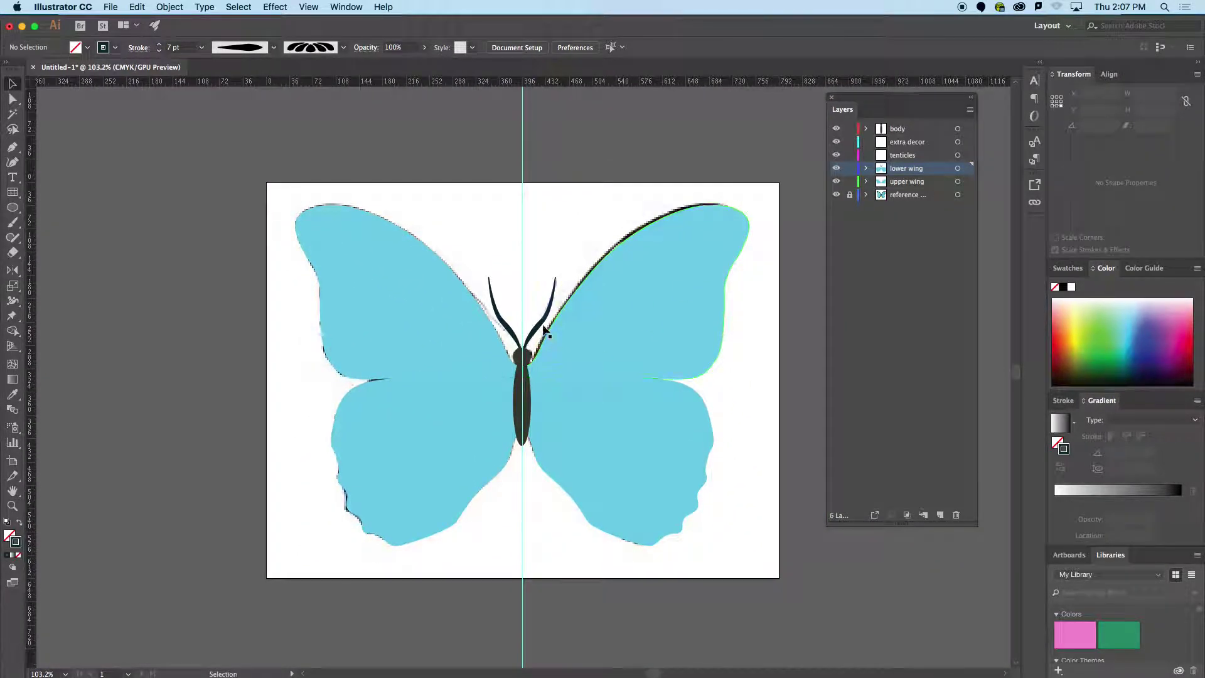
- Move both antennas from the lower wing layer to the tenticles layer and deselect them
{"action": "left_click", "coordinate": [508, 328]}
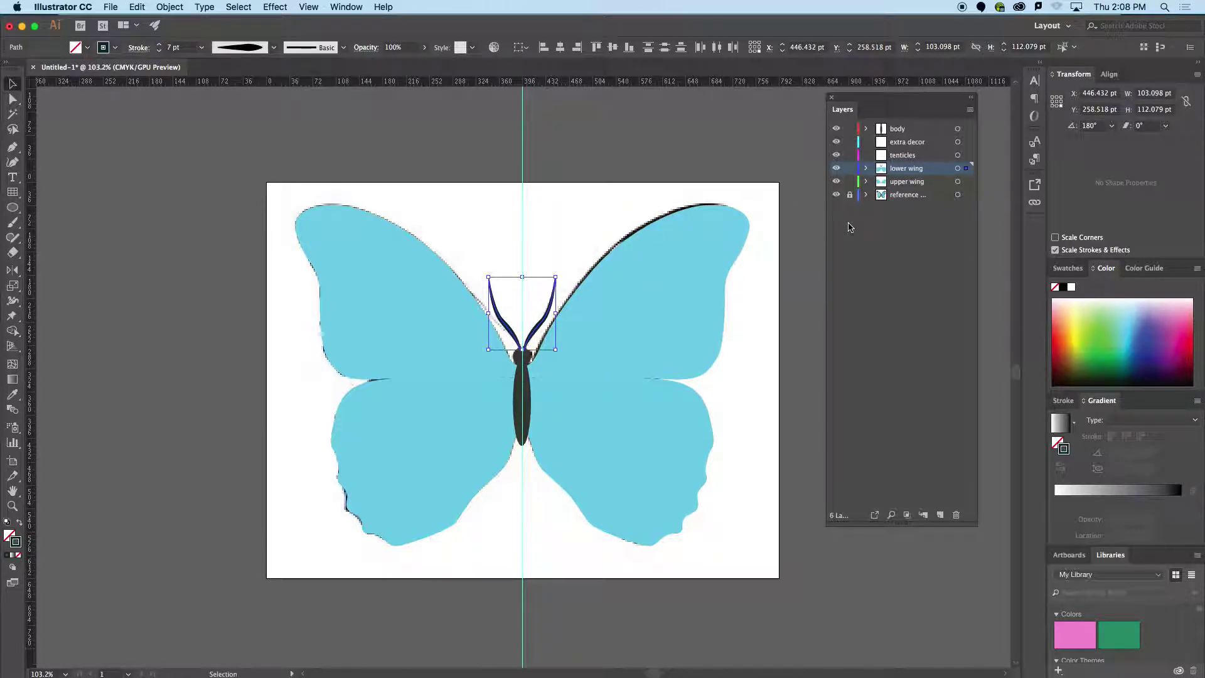
{"action": "left_click_drag", "start_coordinate": [967, 160], "coordinate": [967, 157]}
{"action": "key", "text": "super+shift+a"}
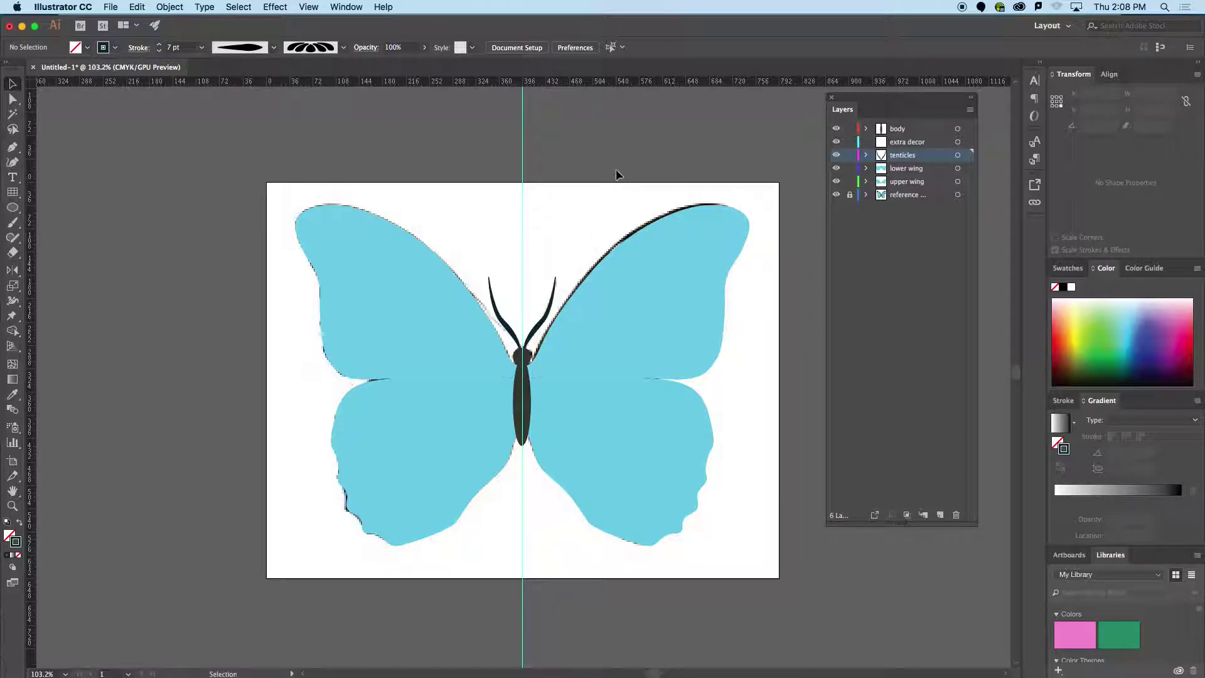
- Recolor the fill of both lower wings to a darker, muted teal and deselect them
{"action": "left_click_drag", "start_coordinate": [596, 291], "coordinate": [519, 288]}
{"action": "left_click_drag", "start_coordinate": [481, 409], "coordinate": [546, 406]}
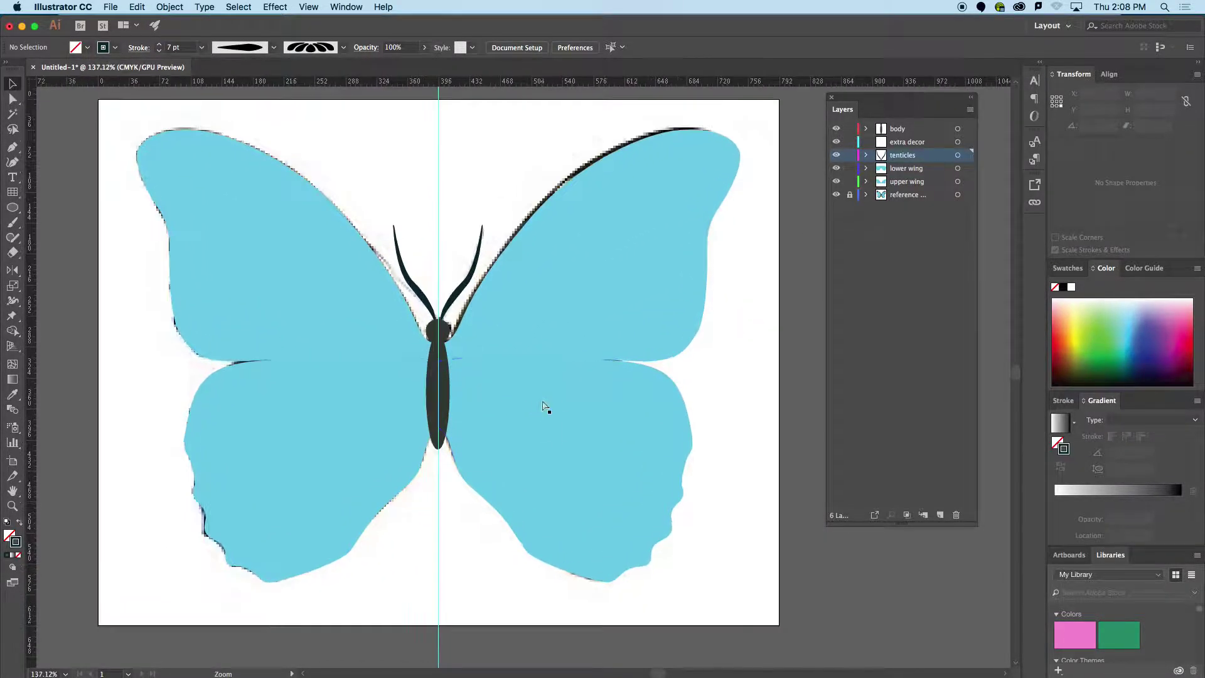
{"action": "left_click", "coordinate": [359, 271]}
{"action": "left_click", "coordinate": [340, 418]}
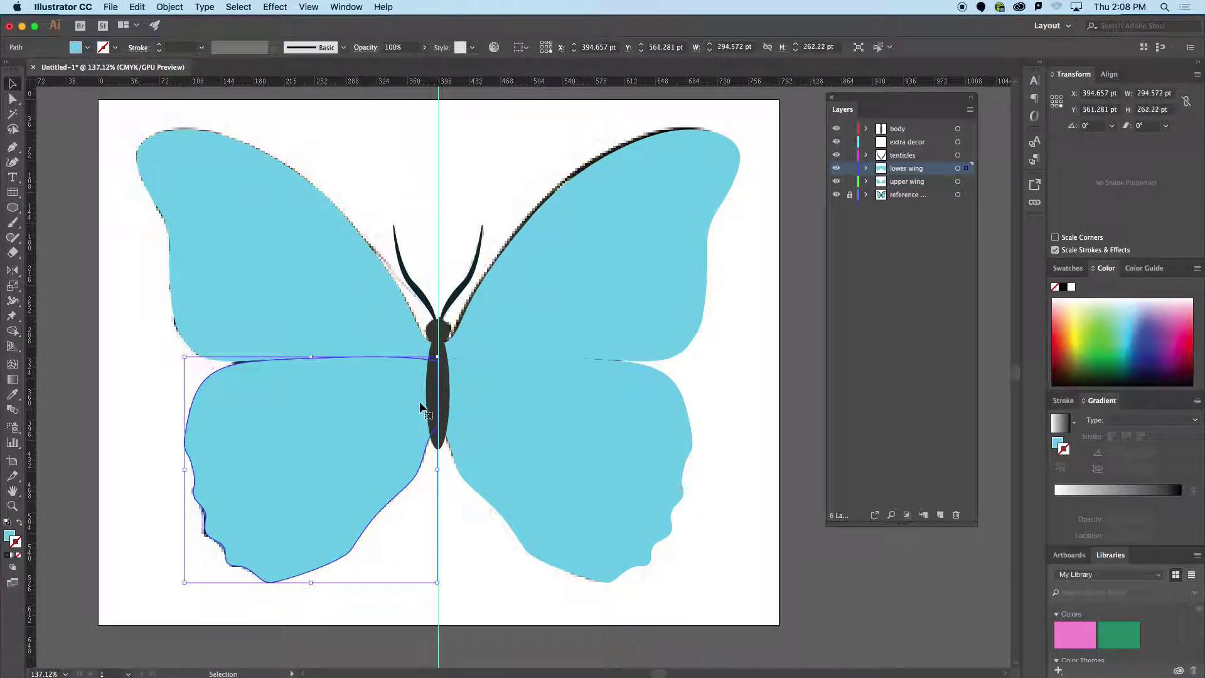
{"action": "left_click", "coordinate": [495, 406], "text": "shift"}
{"action": "double_click", "coordinate": [13, 538]}
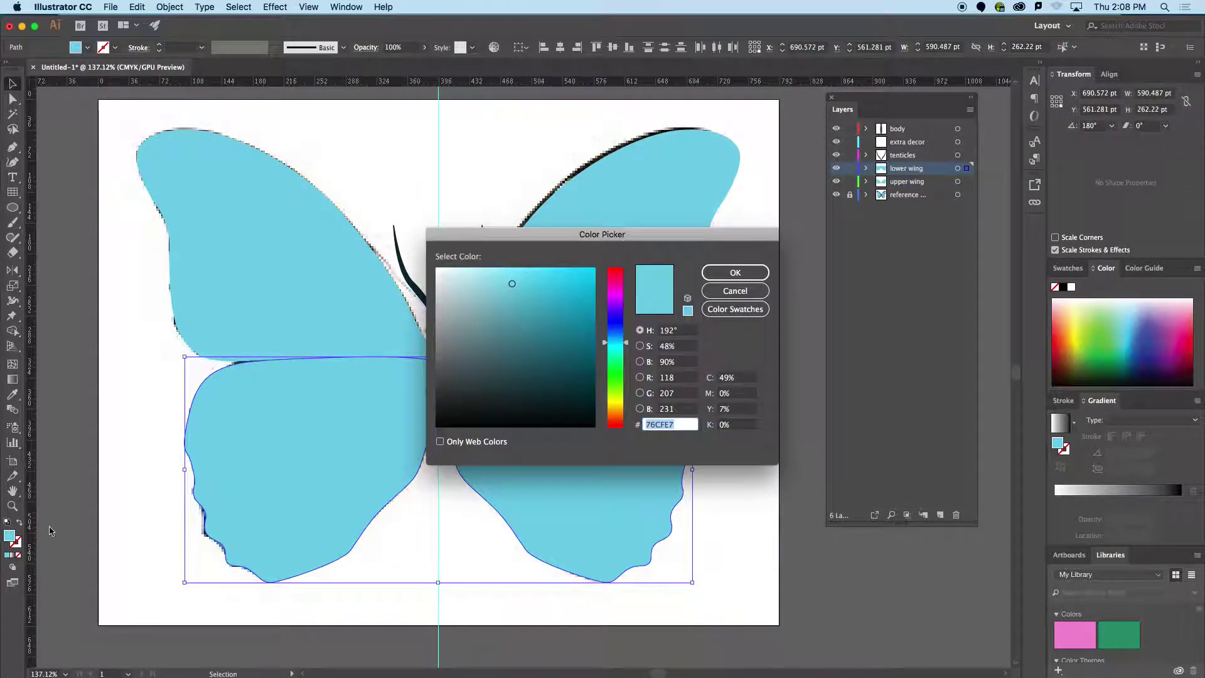
{"action": "left_click", "coordinate": [511, 345]}
{"action": "left_click", "coordinate": [732, 272]}
{"action": "left_click", "coordinate": [751, 337]}
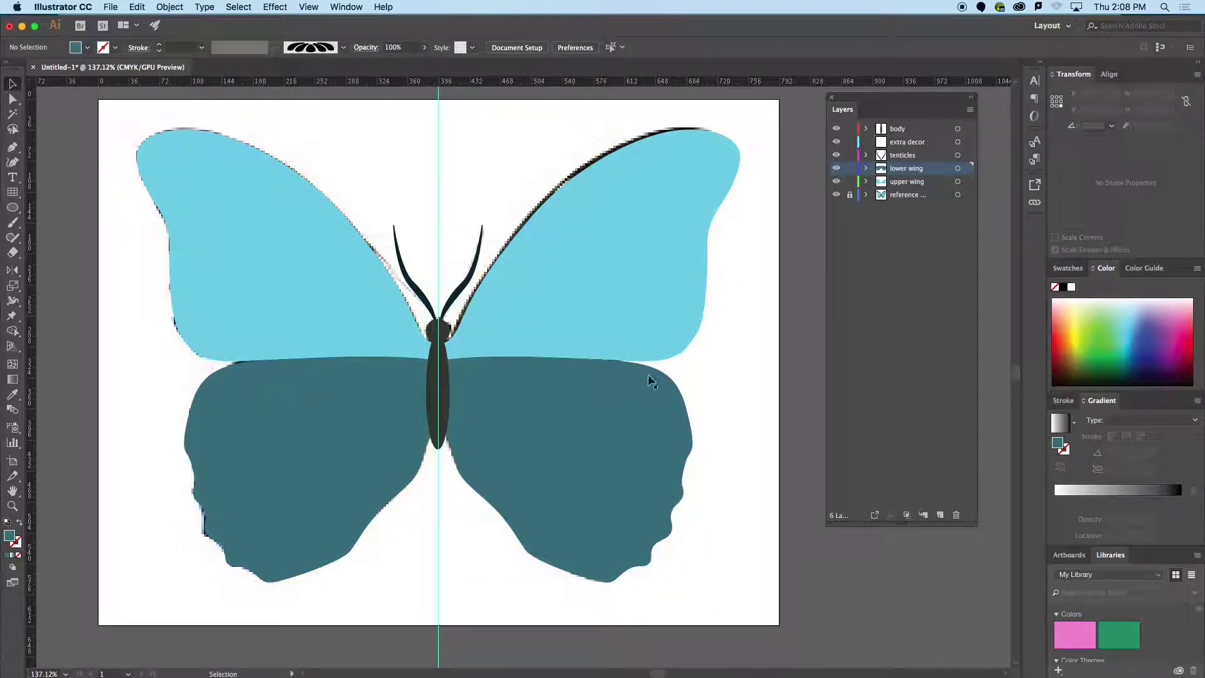
- Select all four wings and load the Elegant Curl & Floral Brush Set library
{"action": "left_click", "coordinate": [307, 342]}
{"action": "left_click", "coordinate": [457, 333], "text": "shift"}
{"action": "left_click", "coordinate": [507, 417], "text": "shift"}
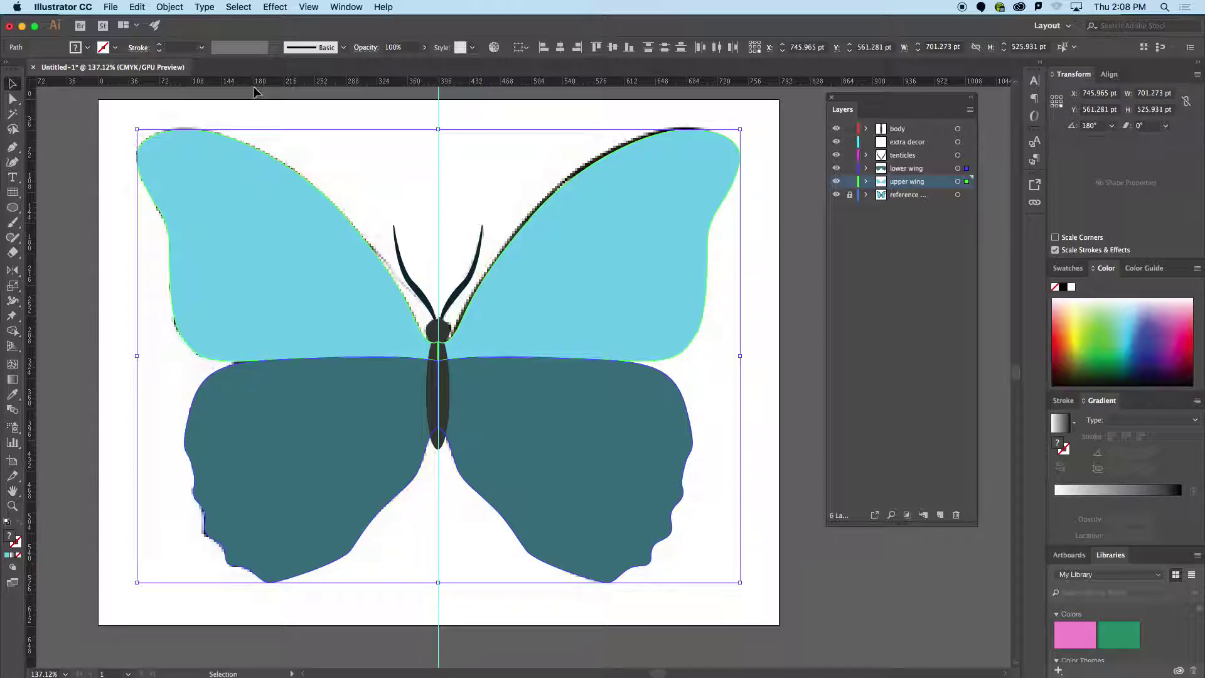
{"action": "left_click", "coordinate": [344, 48]}
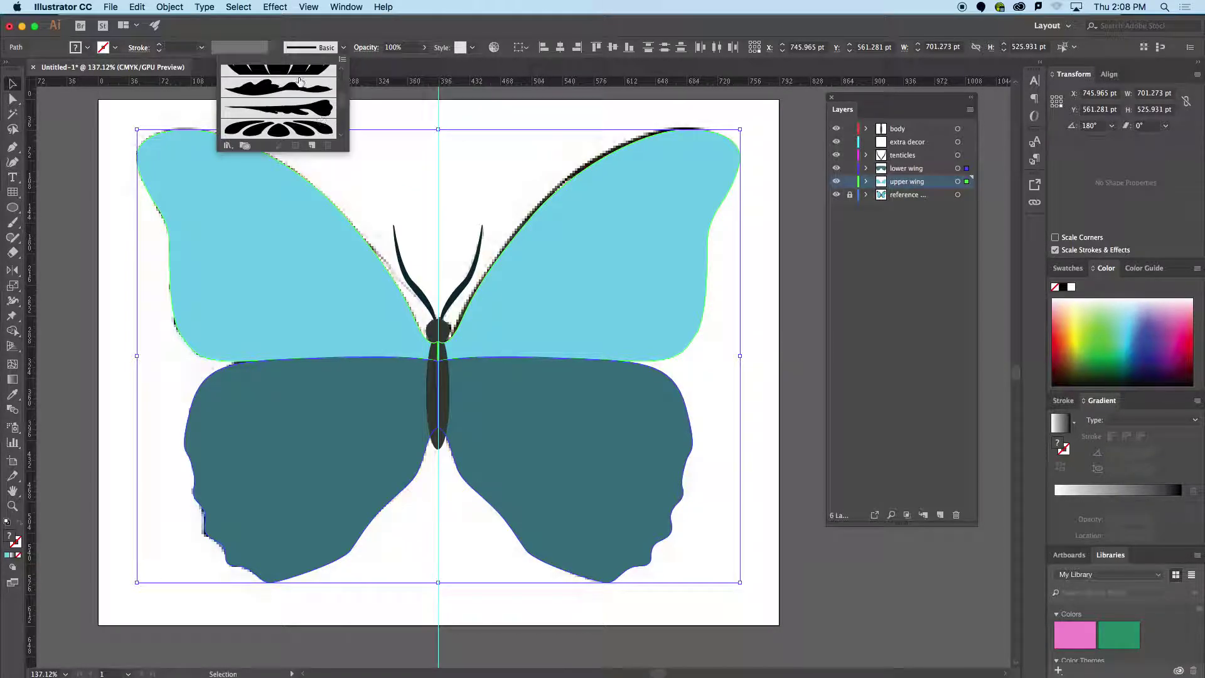
{"action": "left_click", "coordinate": [230, 145]}
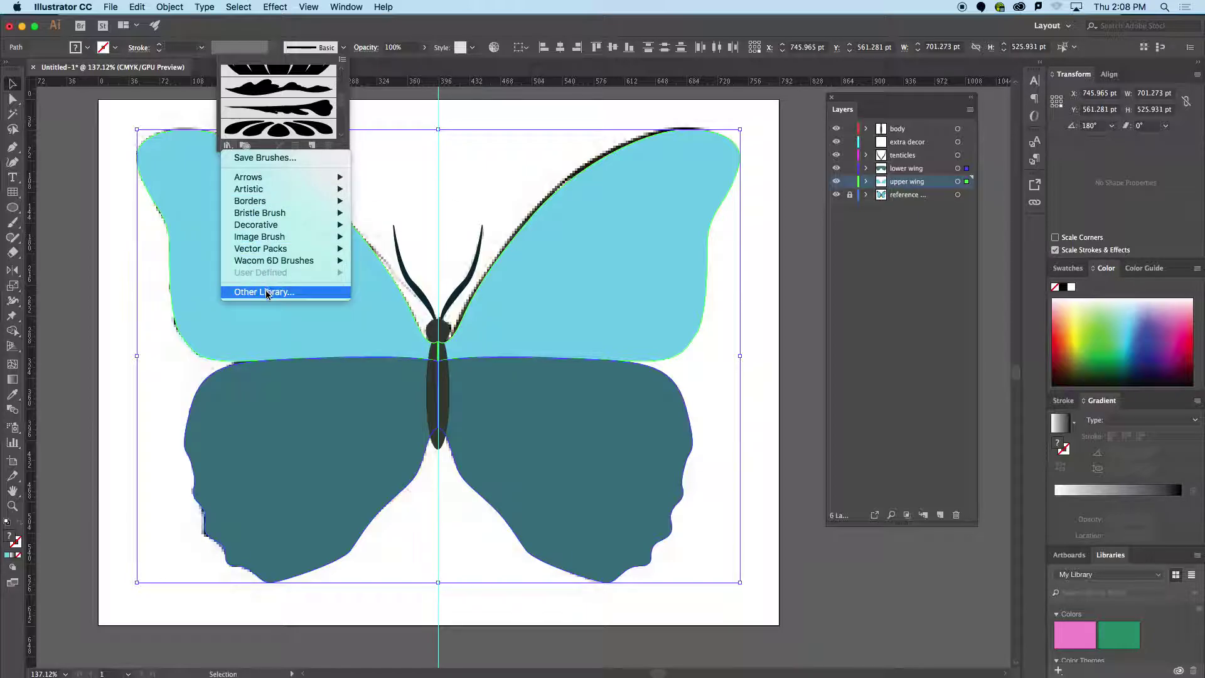
{"action": "mouse_move", "coordinate": [288, 230]}
{"action": "left_click", "coordinate": [427, 237]}
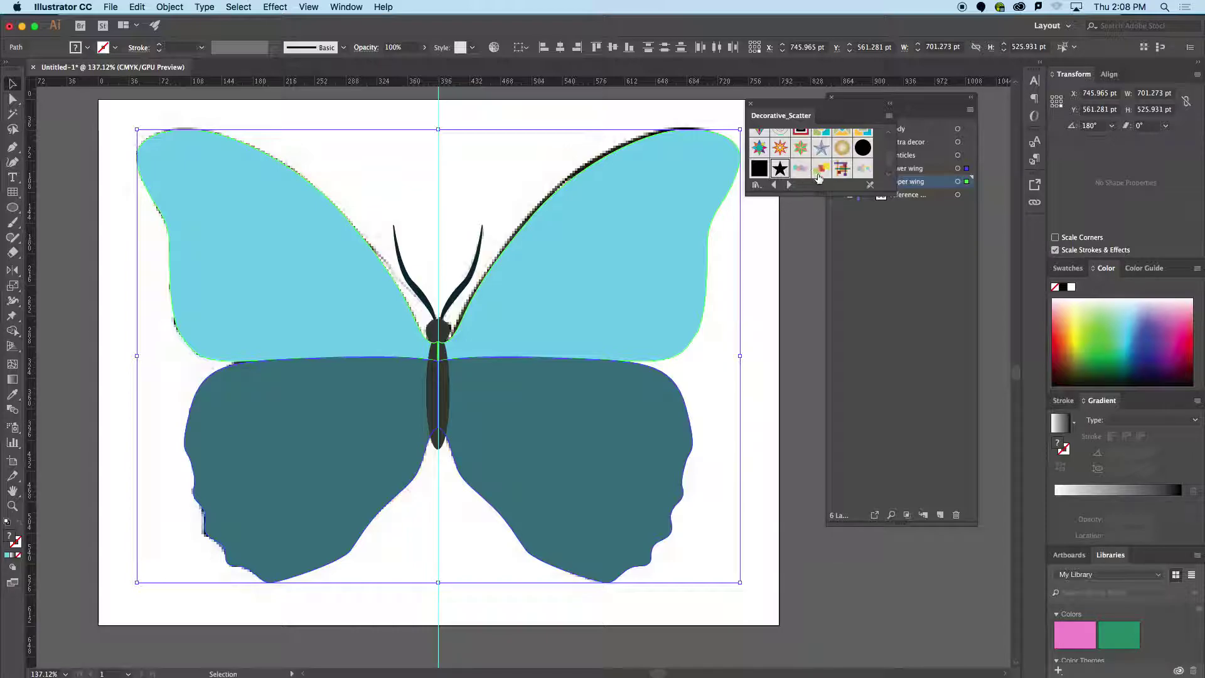
{"action": "left_click_drag", "start_coordinate": [816, 193], "coordinate": [815, 509]}
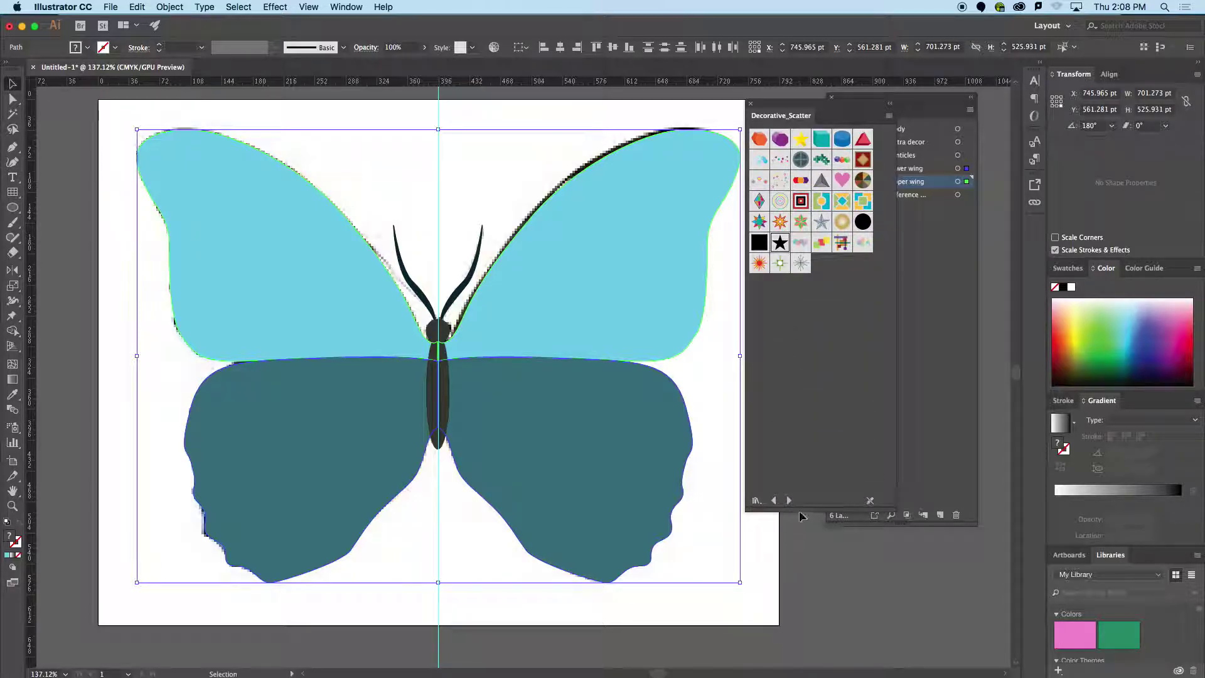
{"action": "left_click", "coordinate": [789, 501]}
{"action": "left_click", "coordinate": [789, 500]}
{"action": "left_click", "coordinate": [789, 500]}
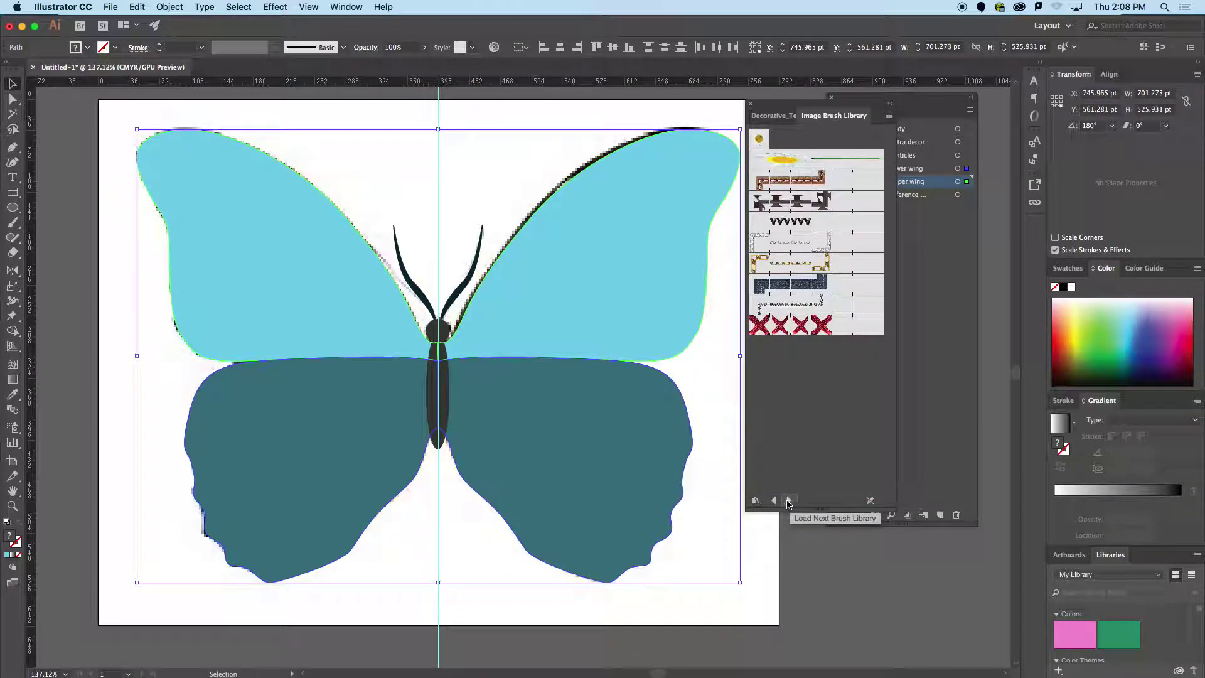
{"action": "left_click", "coordinate": [790, 500]}
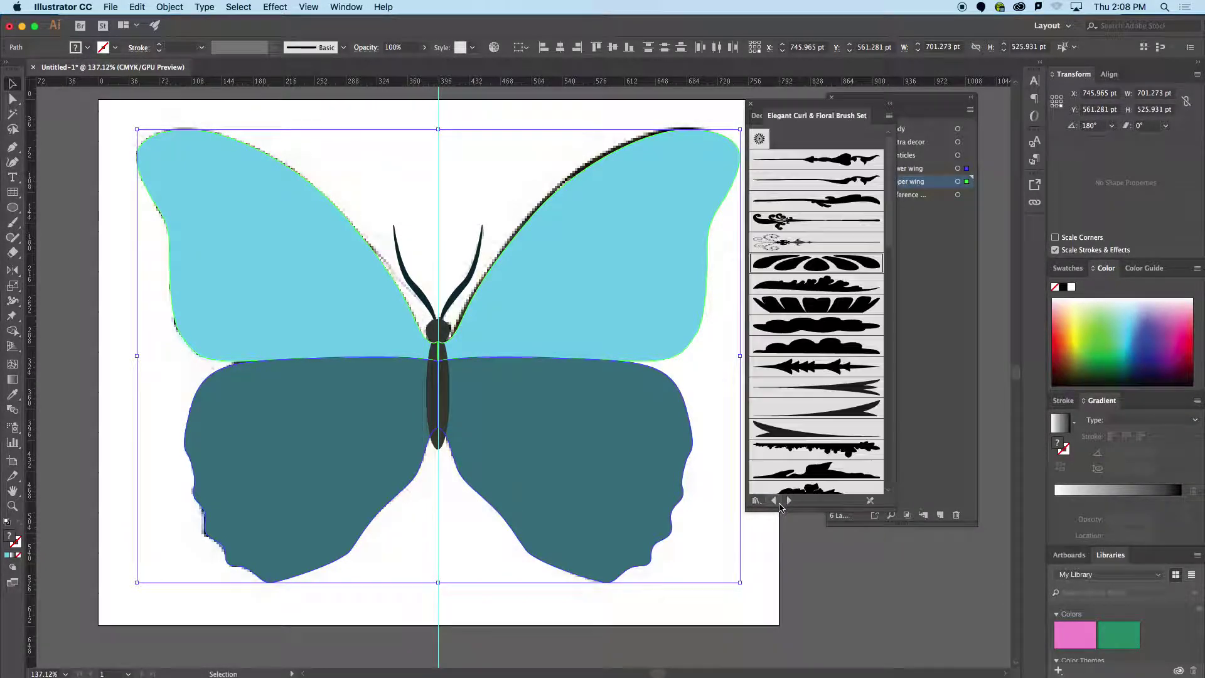
- Outline the four wings with the wavy solid brush just below Floral Leaves 2, using a dark teal 0.5 pt stroke
{"action": "left_click", "coordinate": [820, 304]}
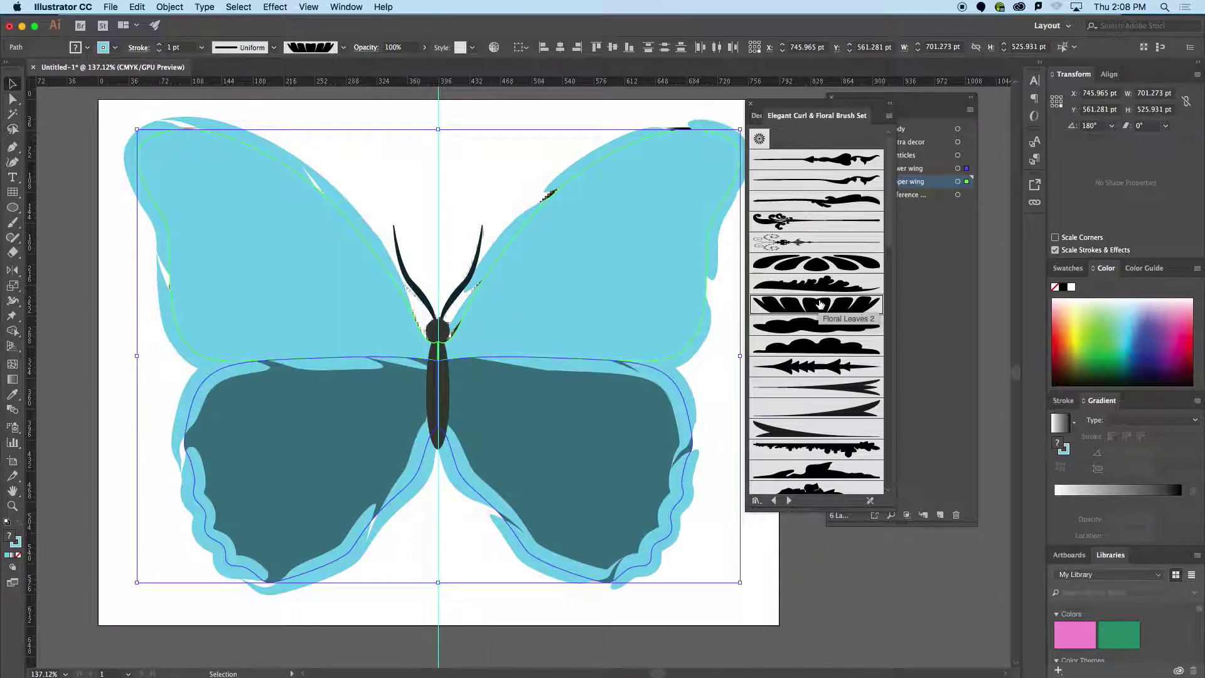
{"action": "double_click", "coordinate": [17, 542]}
{"action": "left_click", "coordinate": [578, 394]}
{"action": "left_click", "coordinate": [735, 273]}
{"action": "left_click", "coordinate": [844, 327]}
{"action": "left_click", "coordinate": [200, 48]}
{"action": "left_click", "coordinate": [212, 72]}
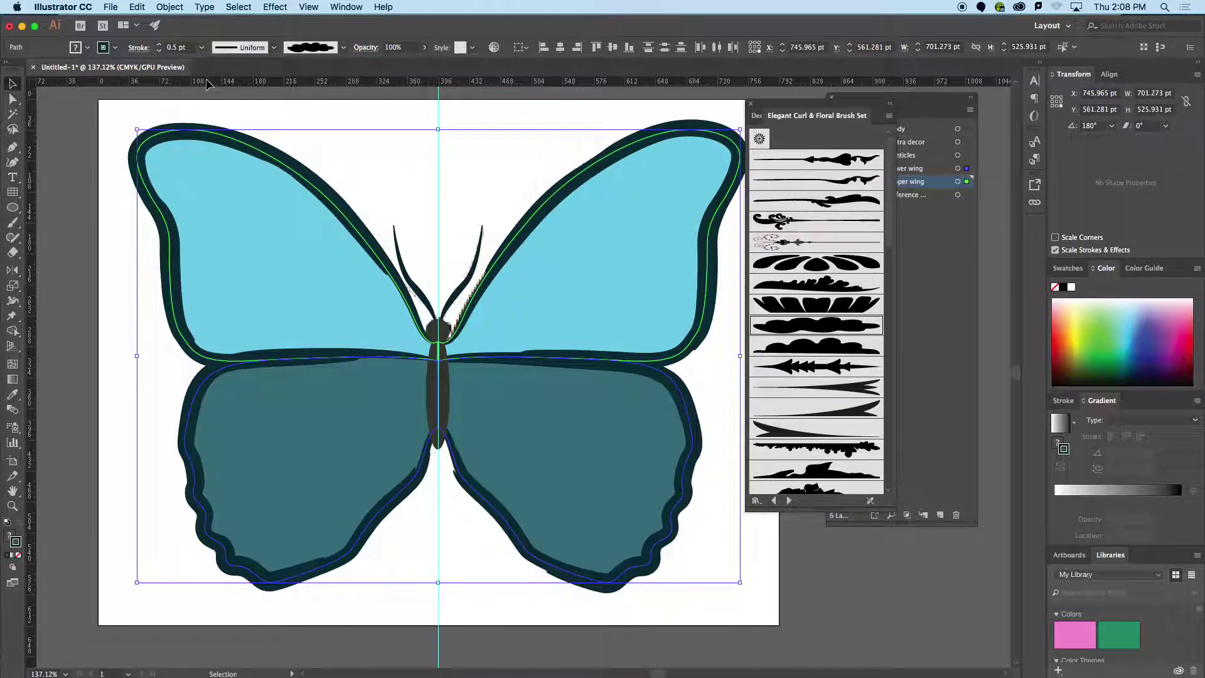
- Dock the Elegant Curl & Floral brush library with the side panels and deselect the wings to check the whole butterfly
{"action": "mouse_move", "coordinate": [790, 106]}
{"action": "left_mouse_down"}
{"action": "mouse_move", "coordinate": [966, 201]}
{"action": "mouse_move", "coordinate": [1136, 251]}
{"action": "mouse_move", "coordinate": [1127, 267]}
{"action": "left_mouse_up"}
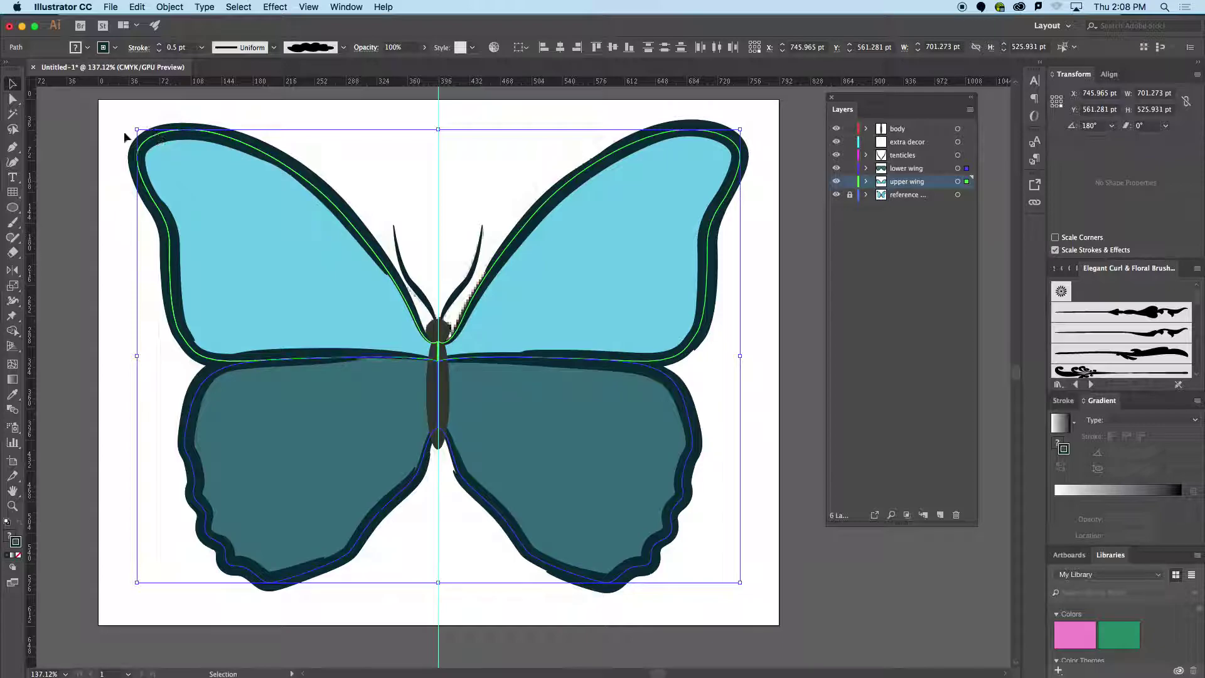
{"action": "left_click", "coordinate": [126, 130]}
{"action": "key", "text": "super+space"}
{"action": "type", "text": "quick"}
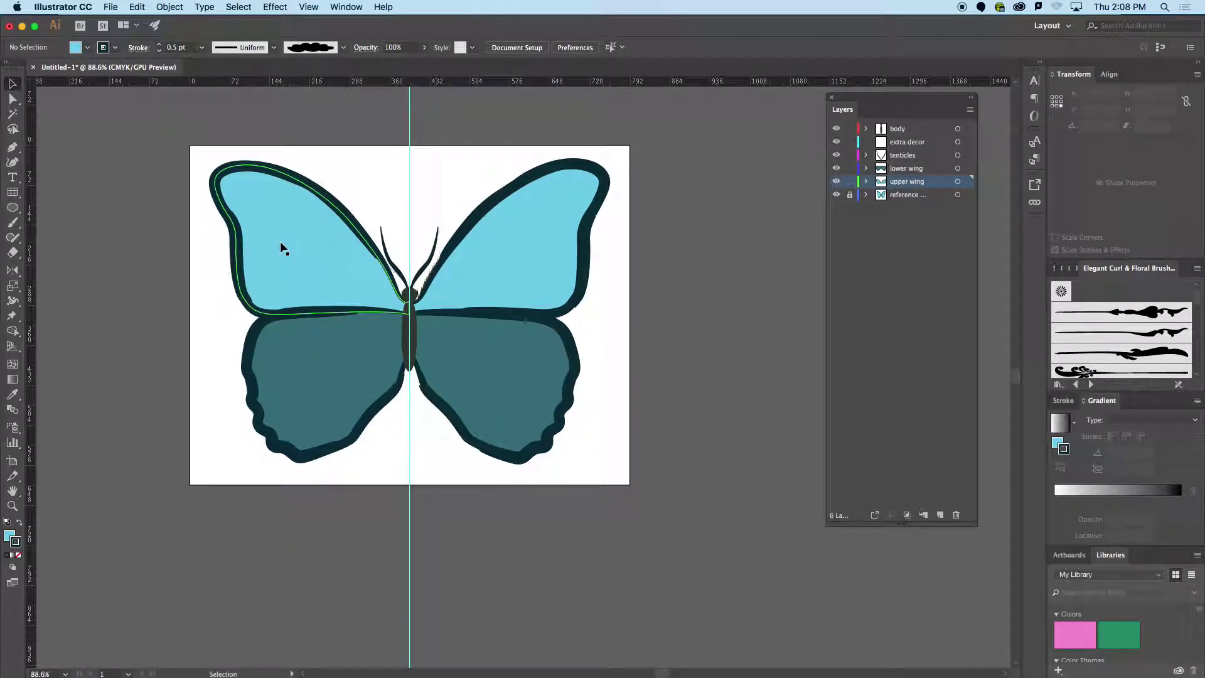
{"action": "key", "text": "super+y"}
{"action": "key", "text": "super+y"}
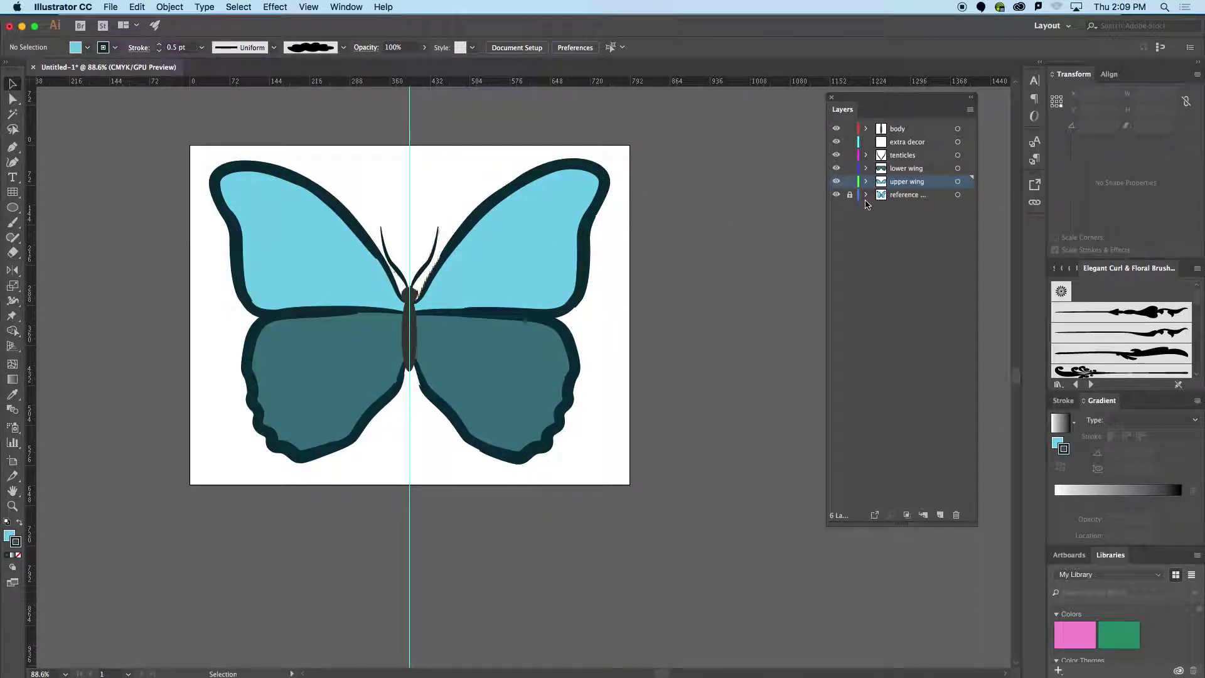
- Hide the upper wing, lower wing, tenticles and body layers and make the extra decor layer active
{"action": "left_click", "coordinate": [836, 181]}
{"action": "left_click", "coordinate": [836, 168]}
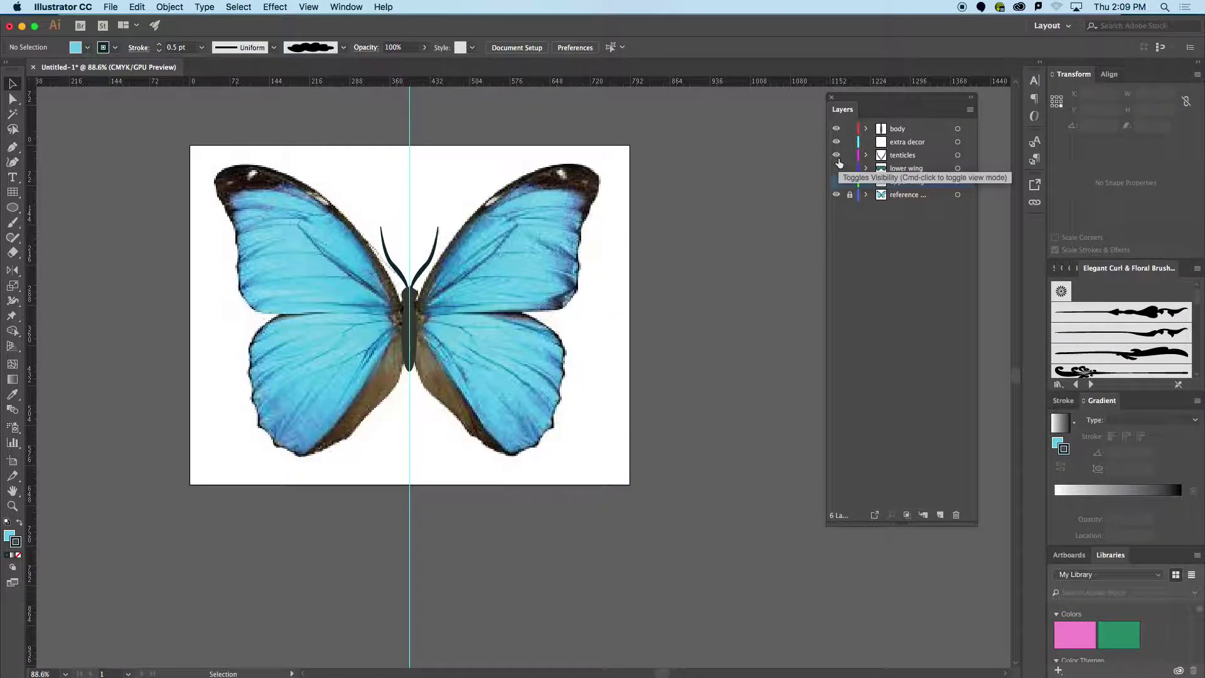
{"action": "left_click", "coordinate": [836, 156]}
{"action": "left_click", "coordinate": [836, 128]}
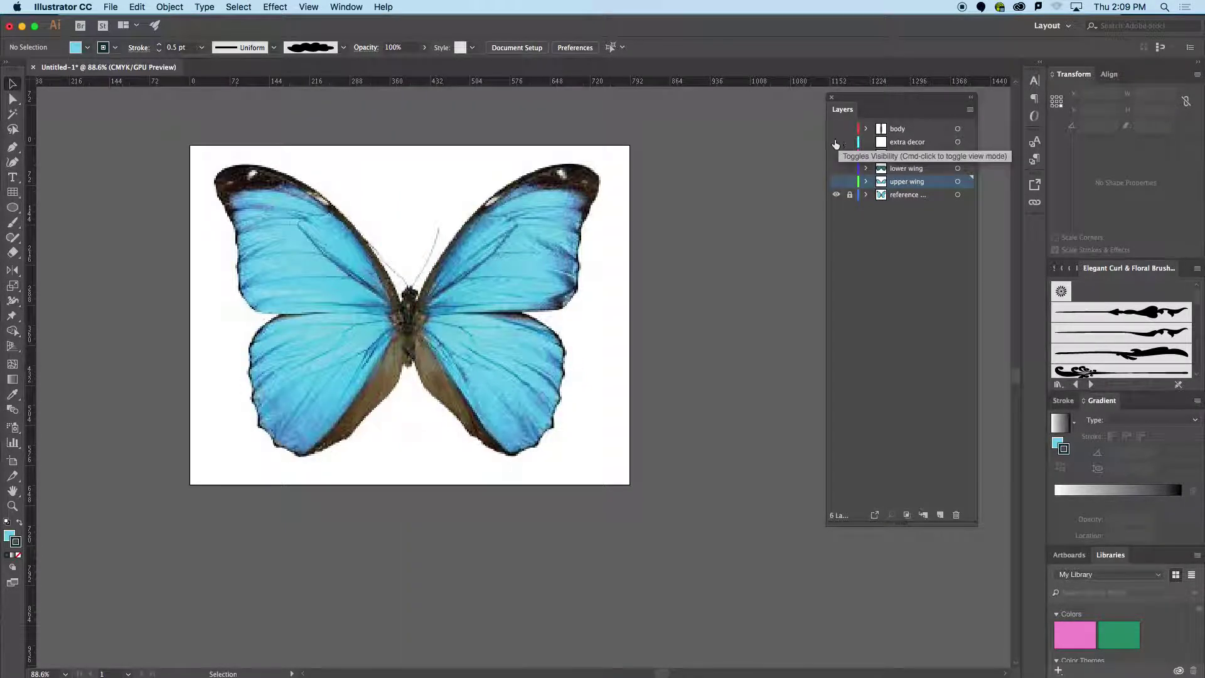
{"action": "left_click", "coordinate": [896, 144]}
- Trace the long diagonal main vein of the left upper wing with the Pen tool, ending at the body
{"action": "key", "text": "super+space"}
{"action": "left_click_drag", "start_coordinate": [323, 231], "coordinate": [379, 167]}
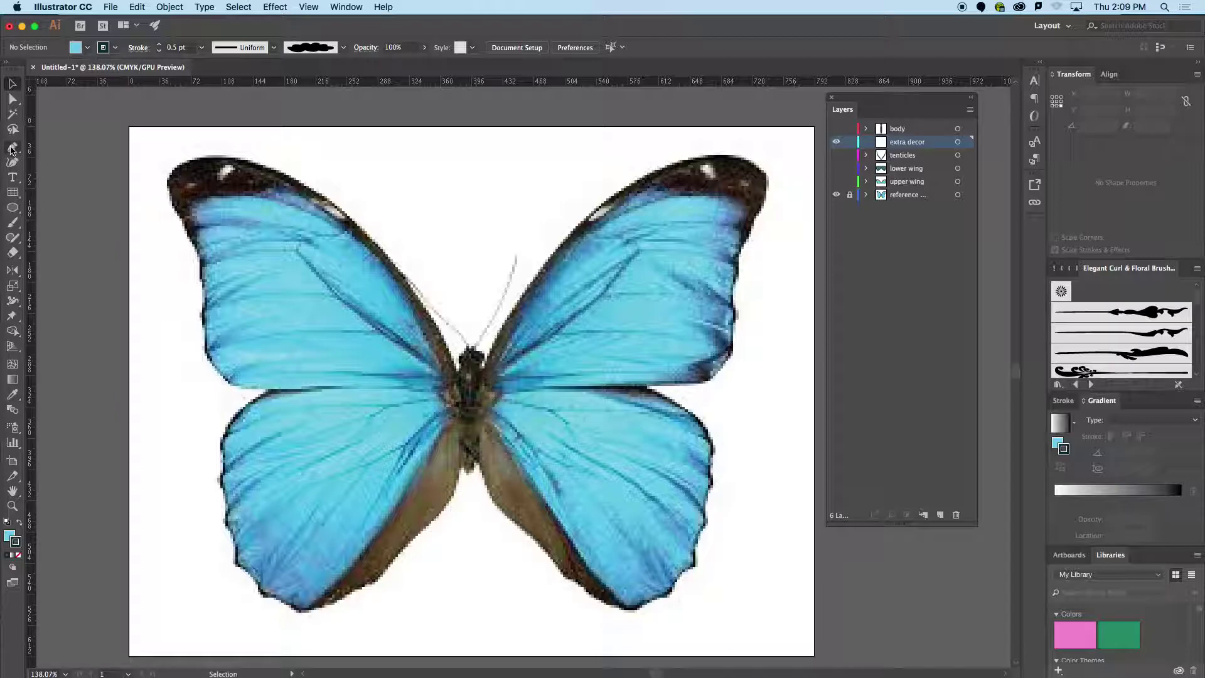
{"action": "left_click", "coordinate": [296, 250]}
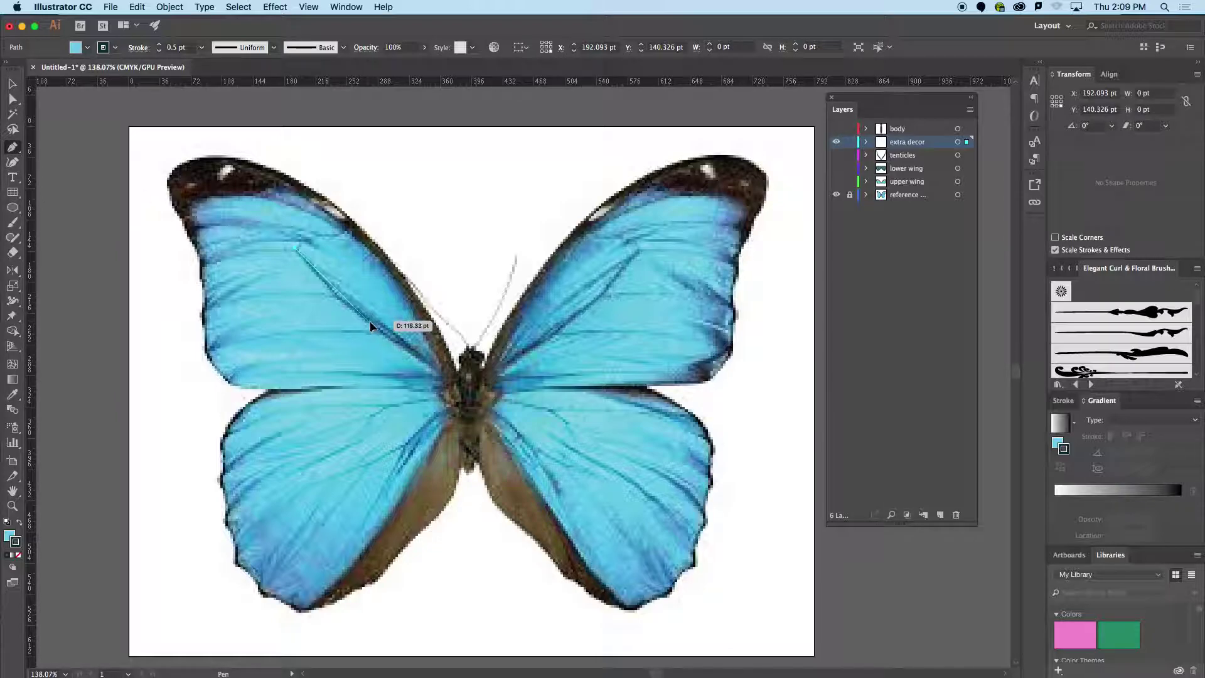
{"action": "left_click_drag", "start_coordinate": [399, 346], "coordinate": [400, 347]}
{"action": "mouse_move", "coordinate": [450, 389]}
{"action": "left_mouse_down"}
{"action": "mouse_move", "coordinate": [269, 465]}
{"action": "mouse_move", "coordinate": [347, 369]}
{"action": "mouse_move", "coordinate": [468, 405]}
{"action": "left_mouse_up"}
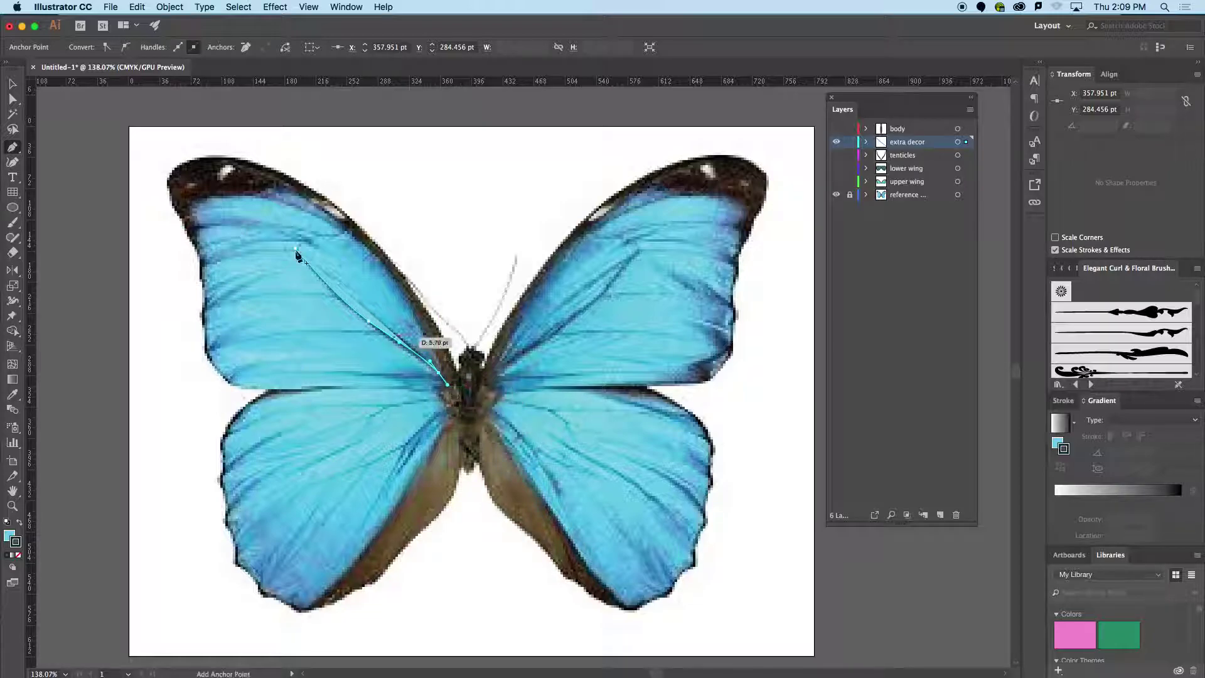
{"action": "key", "text": "Escape"}
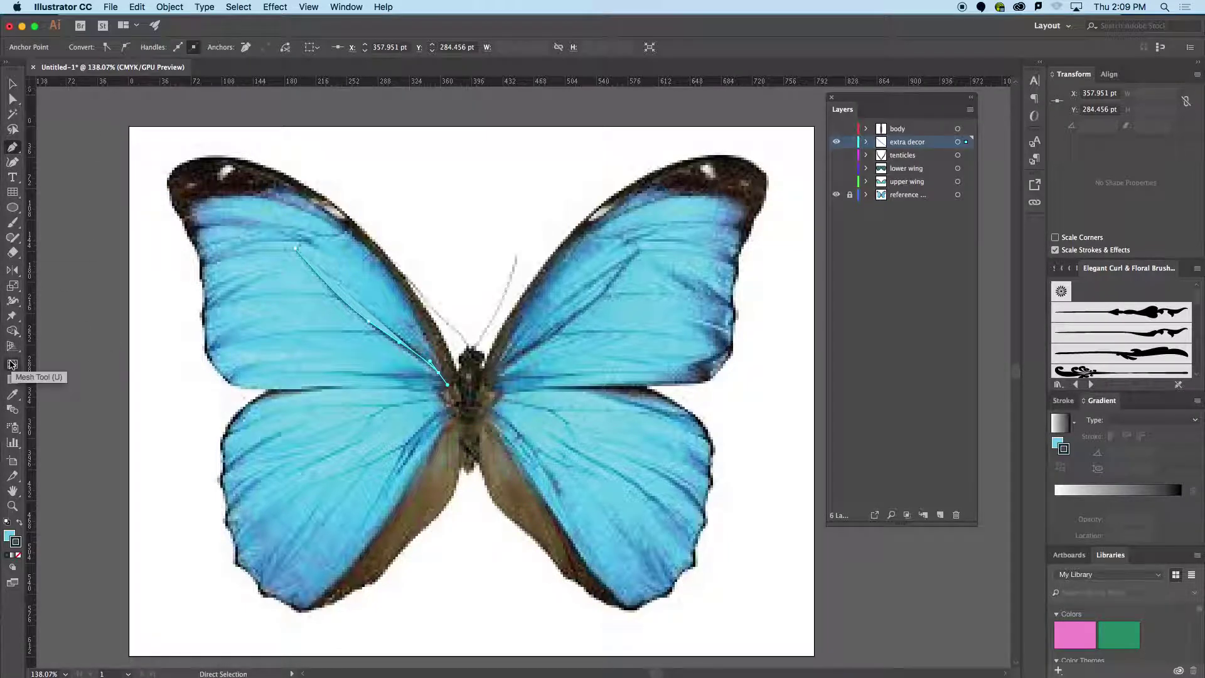
- Give the main vein path no fill and a very dark teal stroke, hex 04191E
{"action": "left_click", "coordinate": [17, 556]}
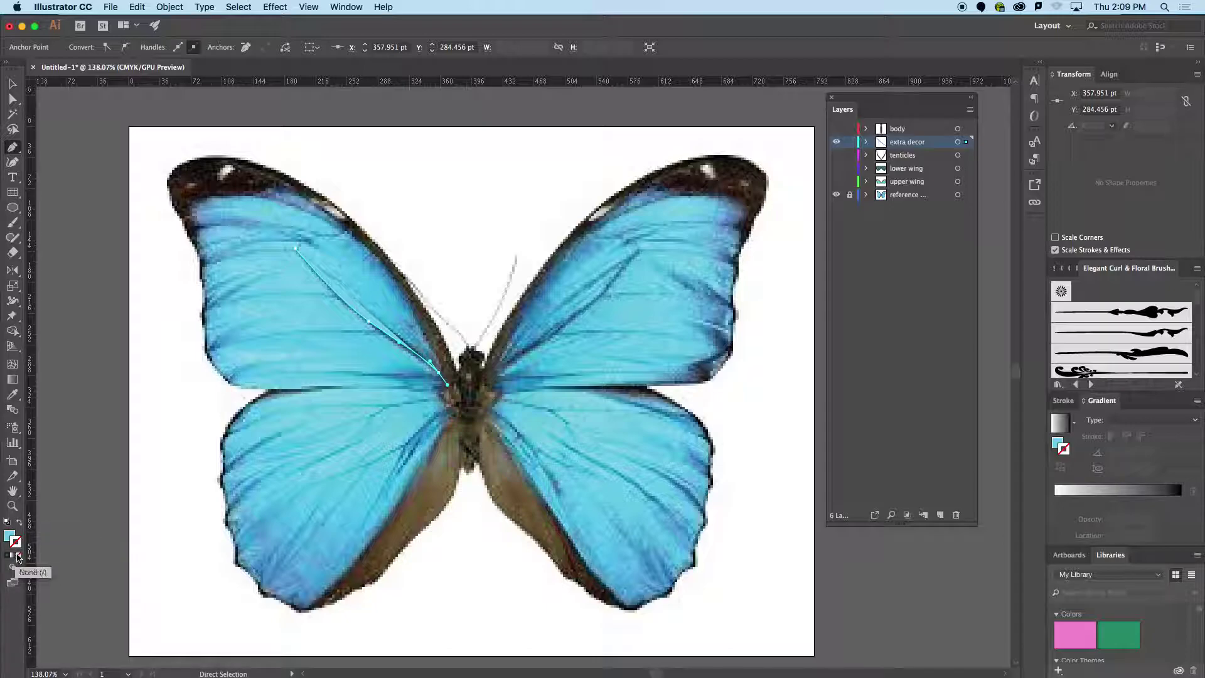
{"action": "left_click", "coordinate": [19, 522]}
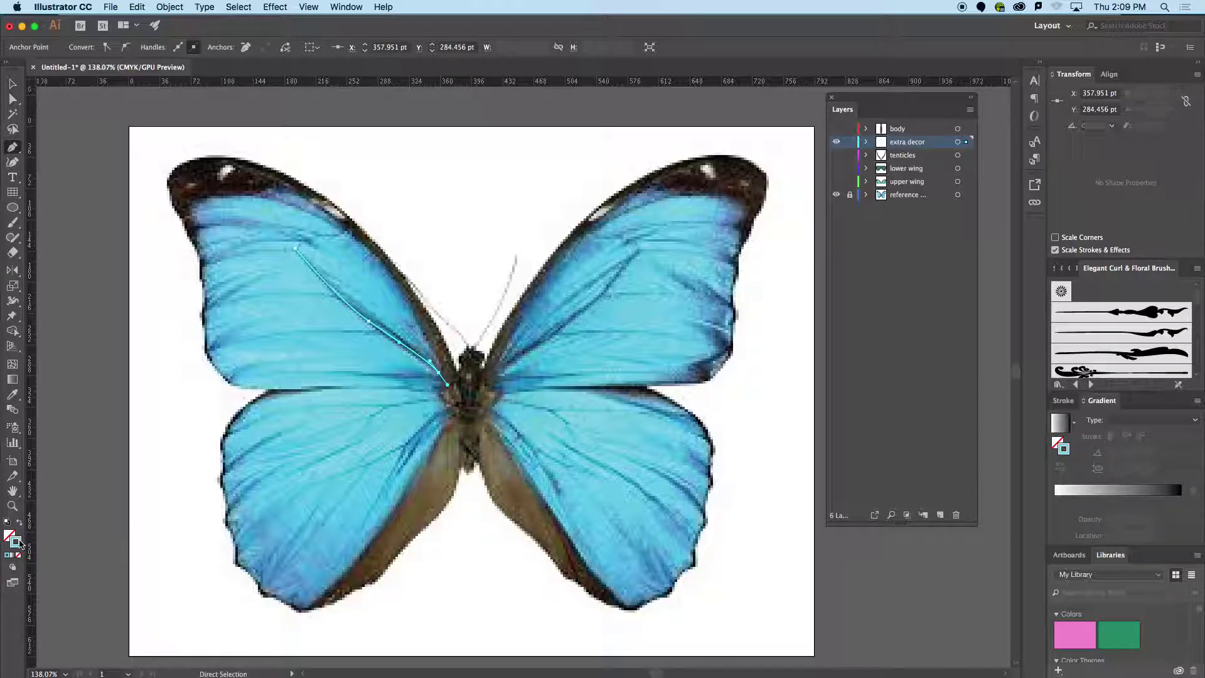
{"action": "double_click", "coordinate": [16, 541]}
{"action": "left_click", "coordinate": [541, 395]}
{"action": "left_click_drag", "start_coordinate": [541, 395], "coordinate": [574, 410]}
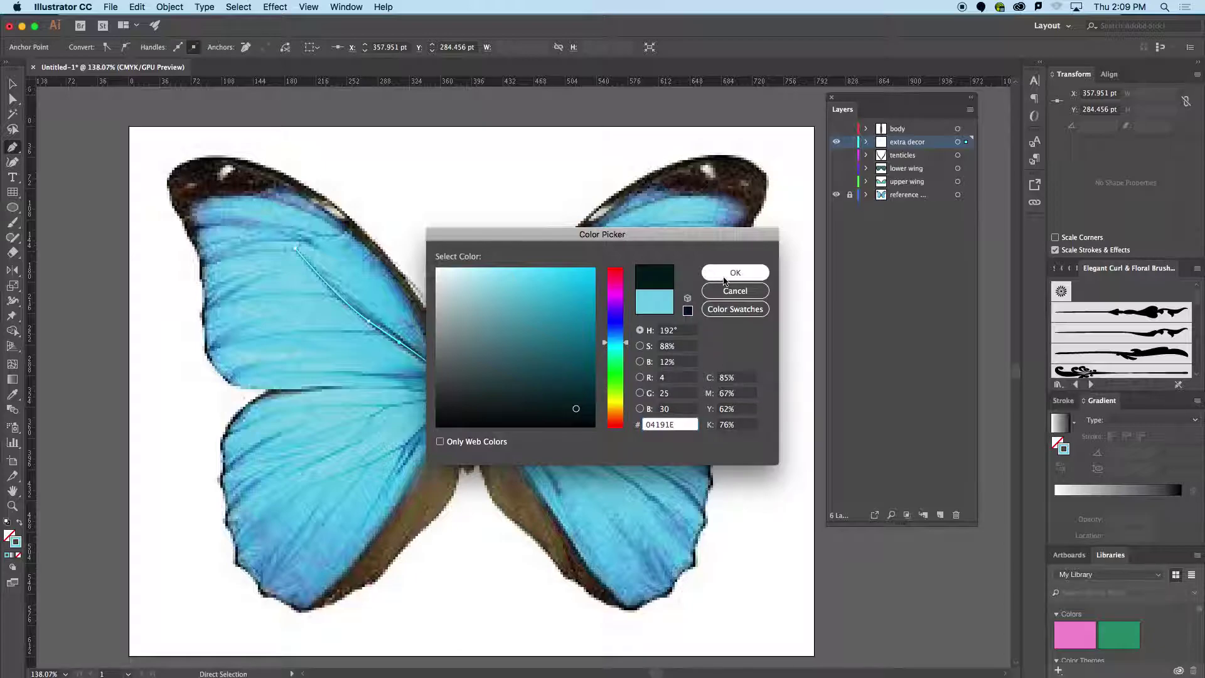
{"action": "left_click", "coordinate": [733, 274]}
{"action": "key", "text": "v"}
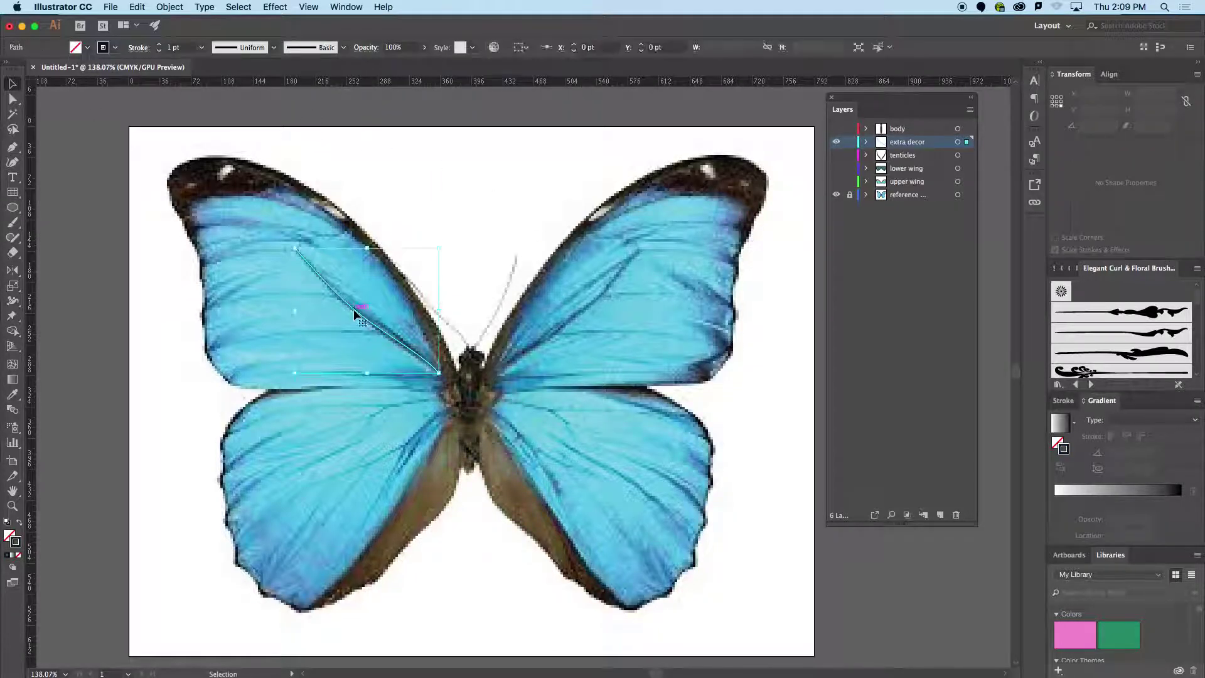
- Apply the double-bulge variable width profile to the main vein and set its stroke weight to 7 pt
{"action": "left_click", "coordinate": [244, 47]}
{"action": "left_click", "coordinate": [251, 114]}
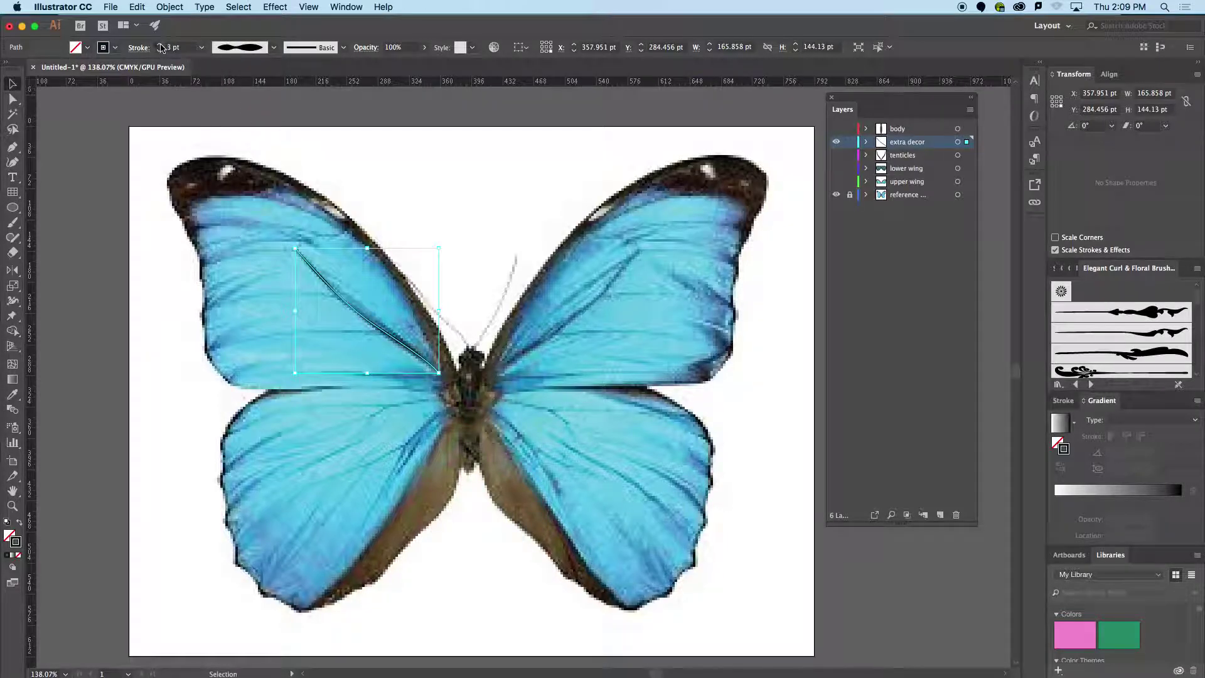
{"action": "left_click", "coordinate": [427, 220]}
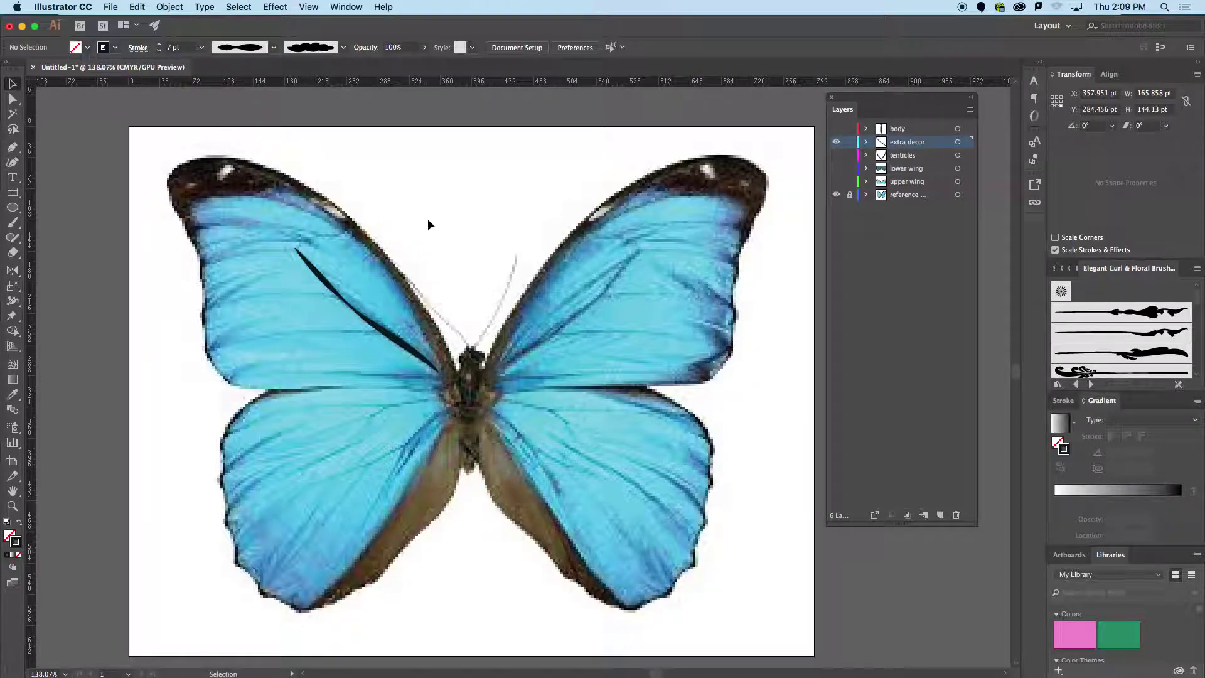
- Trace a curved side vein from the left upper wing's outer edge to the middle of the thick main vein
{"action": "left_click", "coordinate": [403, 349]}
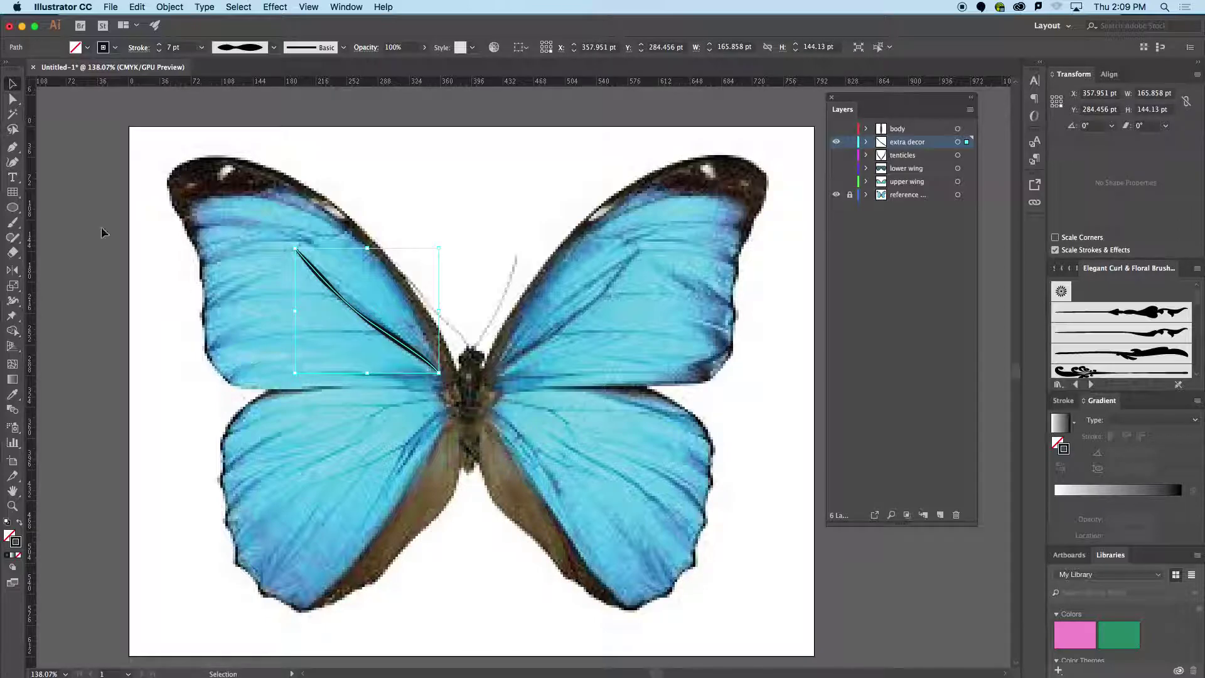
{"action": "left_click", "coordinate": [17, 152]}
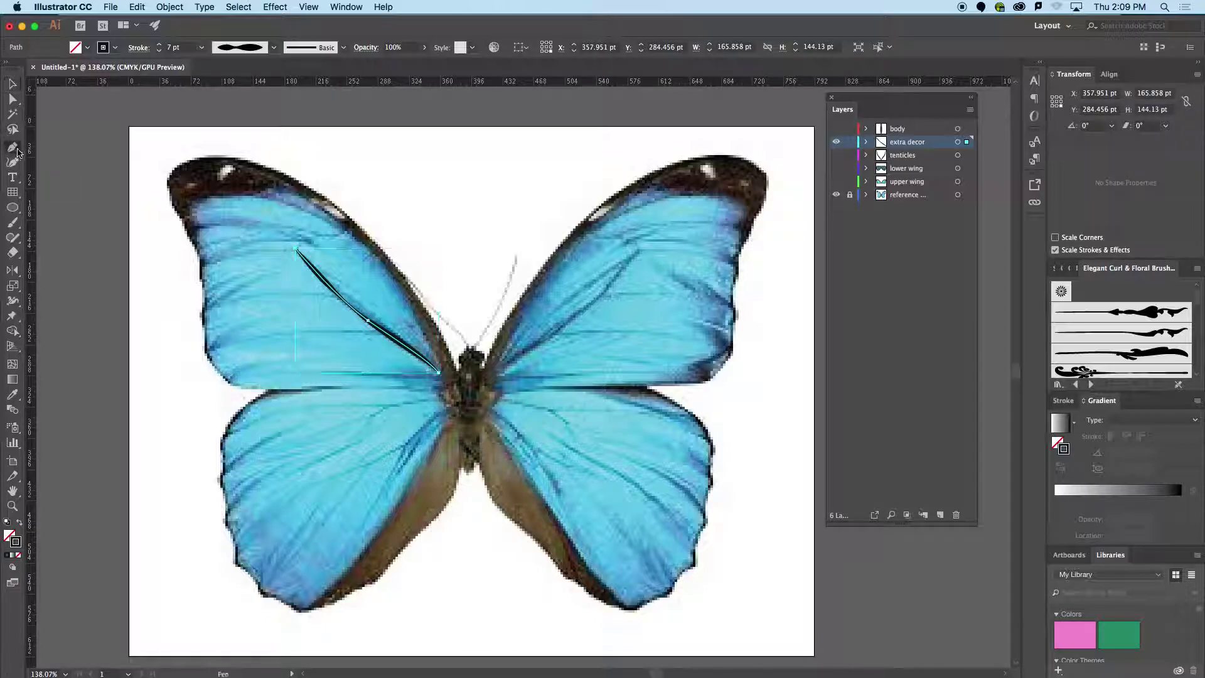
{"action": "left_click", "coordinate": [219, 305]}
{"action": "left_click_drag", "start_coordinate": [339, 295], "coordinate": [380, 307]}
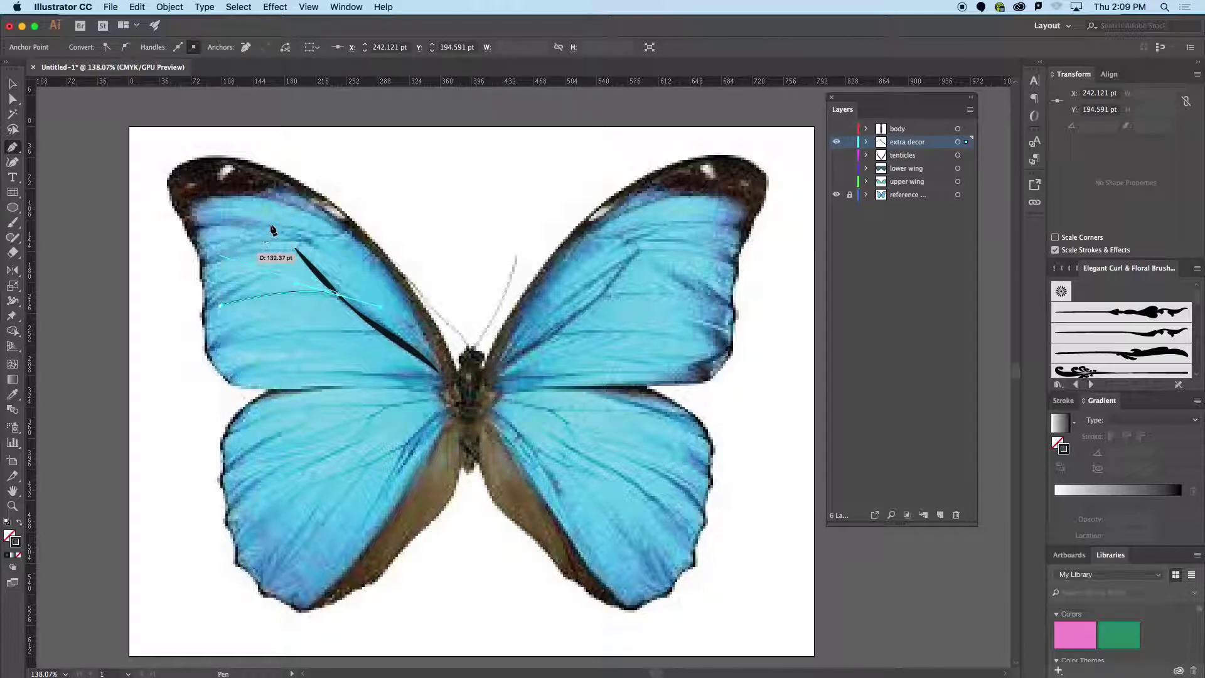
{"action": "right_click", "coordinate": [352, 177]}
{"action": "key", "text": "Escape"}
{"action": "key", "text": "v"}
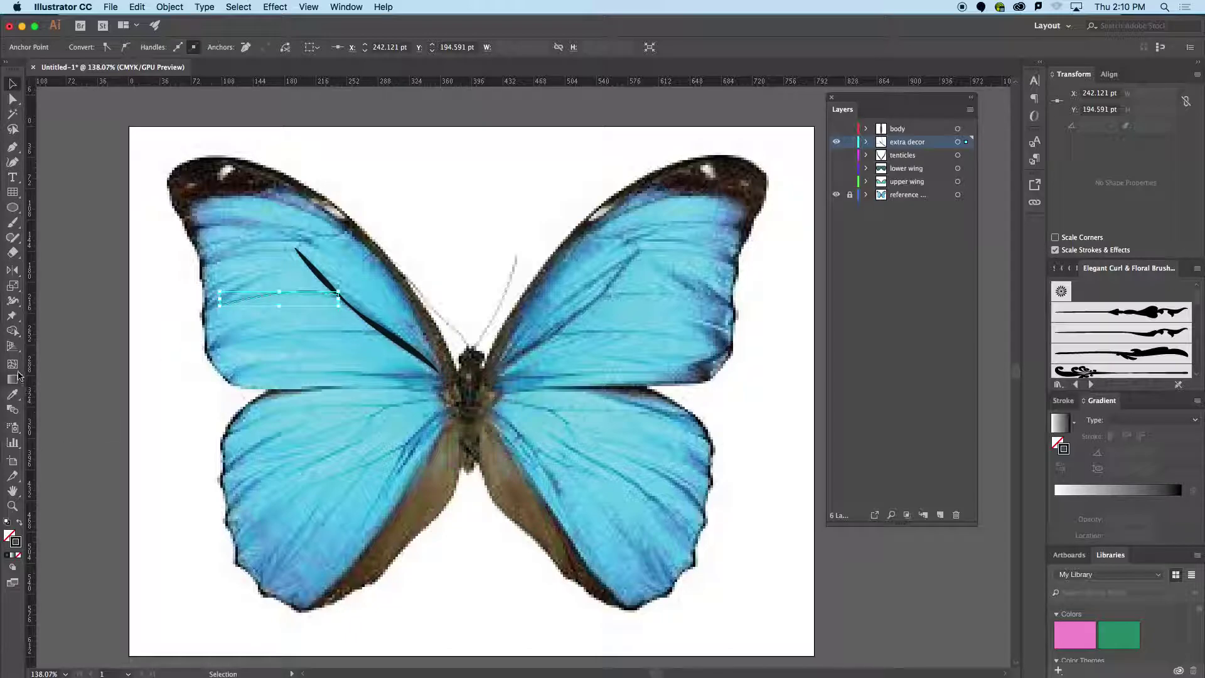
- Try to copy the thick main vein's stroke appearance onto the new side vein with the Eyedropper
{"action": "left_click", "coordinate": [15, 396]}
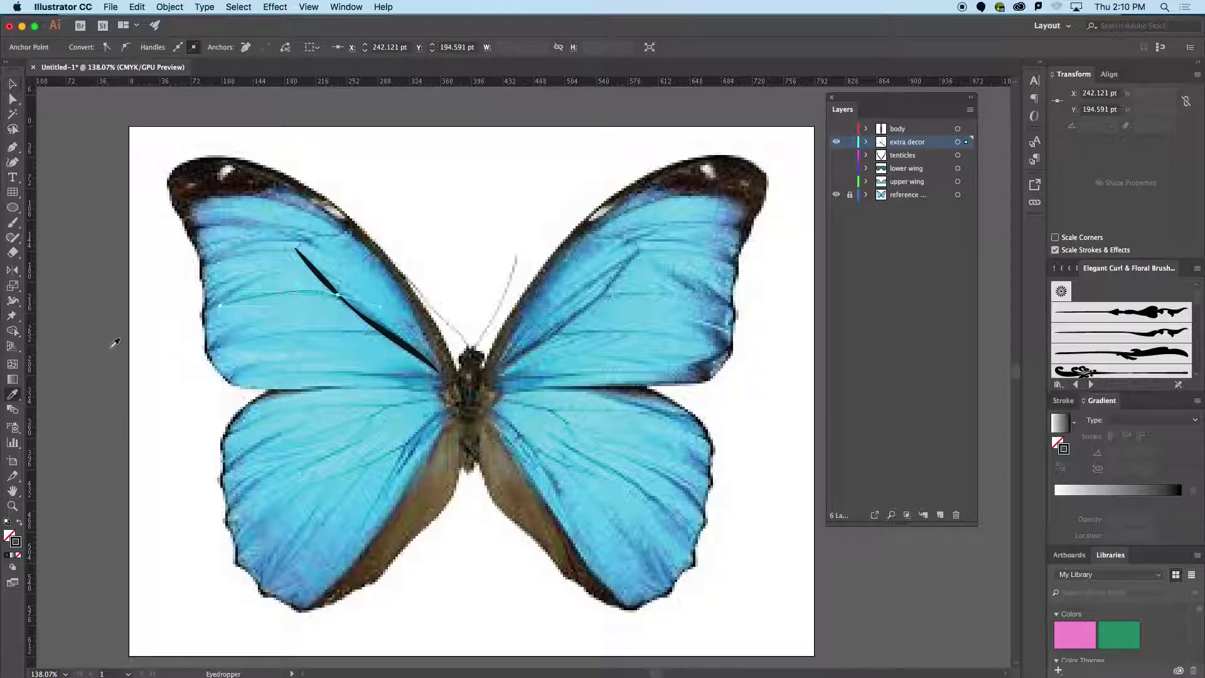
{"action": "left_click", "coordinate": [319, 273]}
{"action": "key", "text": "super+z"}
{"action": "scroll", "coordinate": [63, 365], "scroll_direction": "right", "scroll_amount": 3}
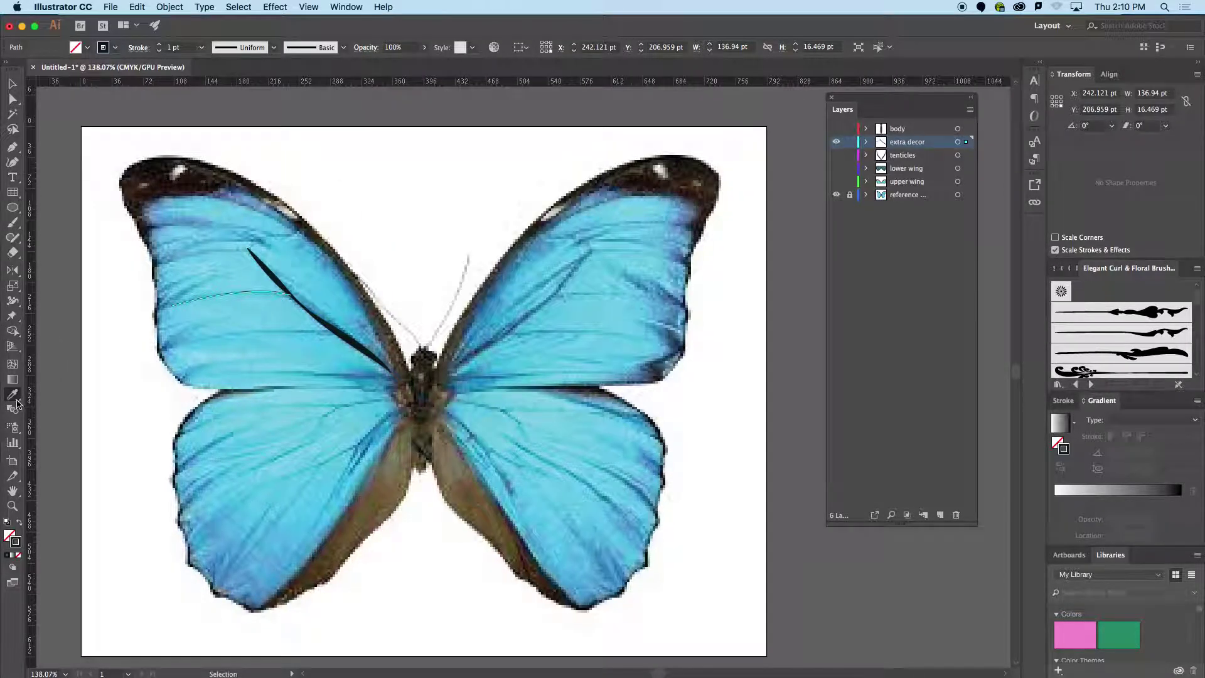
{"action": "left_click", "coordinate": [14, 403]}
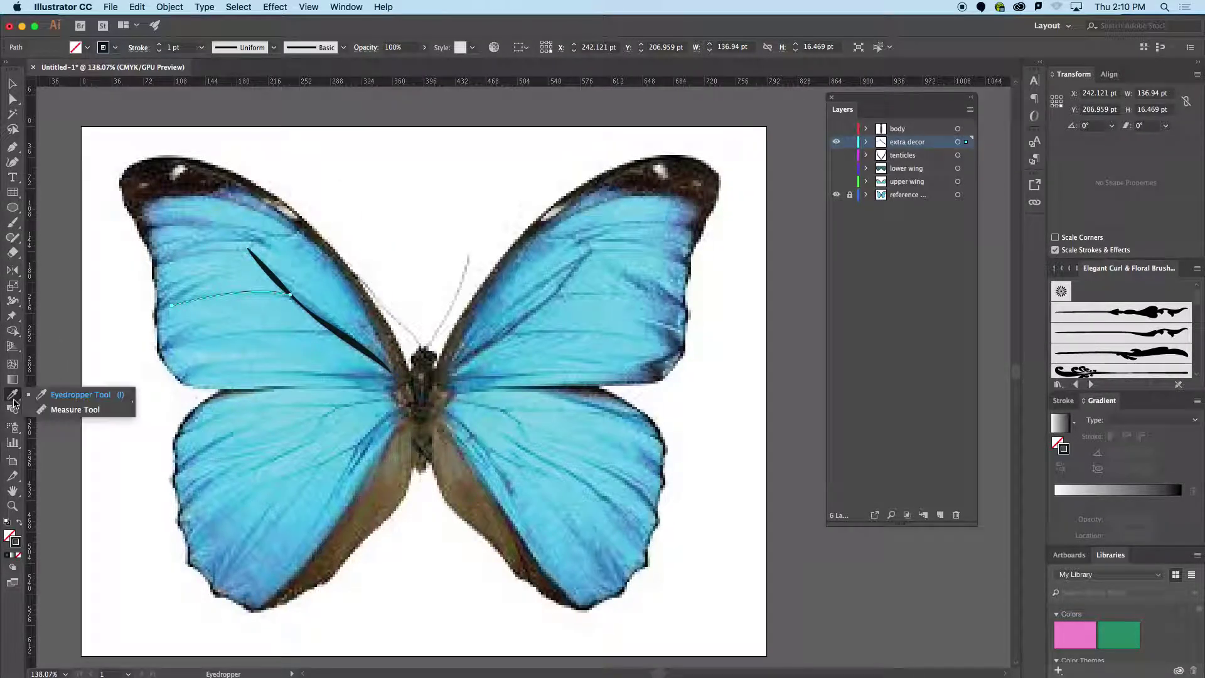
{"action": "left_click", "coordinate": [90, 402]}
- Trace two curved 1 pt veins inward from the left upper wing's outer edge, one to the main vein's tip and one above it
{"action": "scroll", "coordinate": [129, 264], "scroll_direction": "up", "scroll_amount": 2}
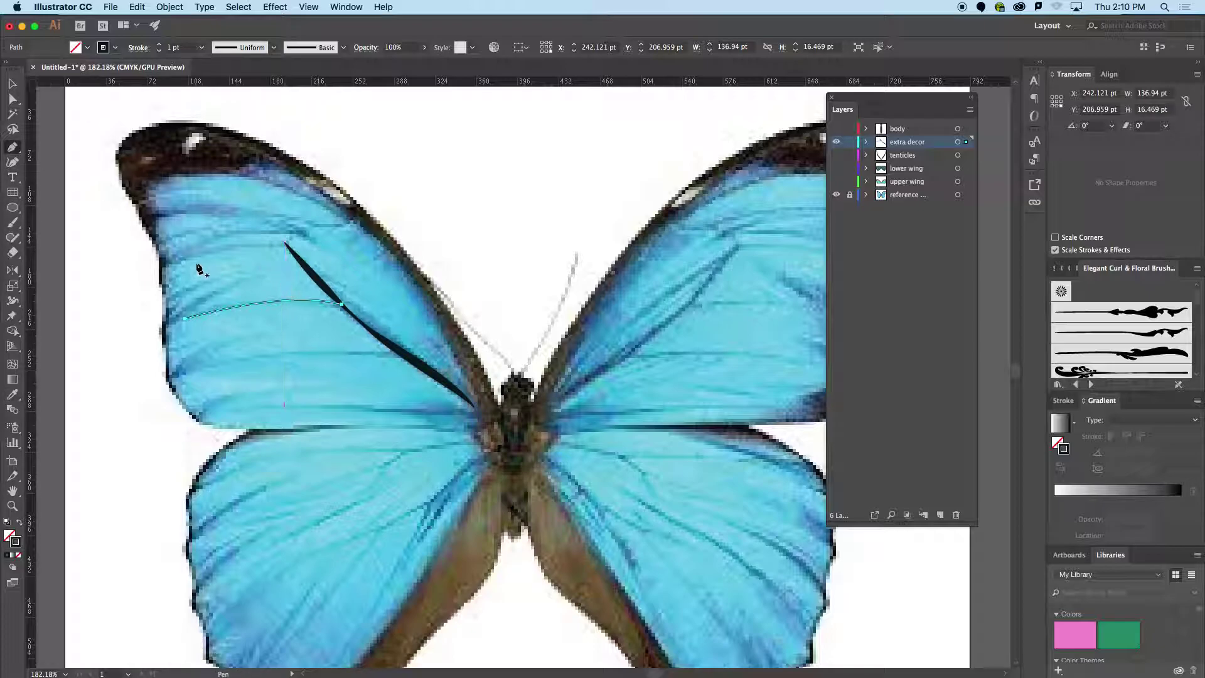
{"action": "left_click", "coordinate": [165, 265]}
{"action": "left_click_drag", "start_coordinate": [287, 243], "coordinate": [355, 267]}
{"action": "left_click", "coordinate": [425, 207], "text": "super"}
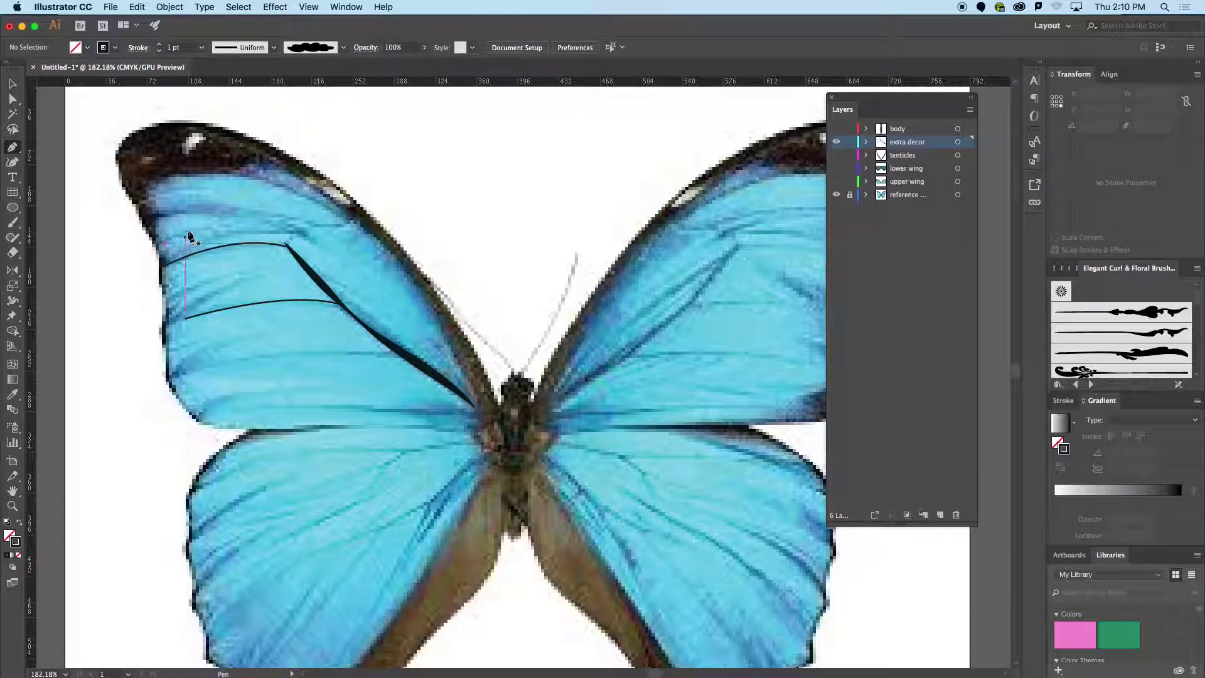
{"action": "left_click", "coordinate": [157, 217]}
{"action": "left_click_drag", "start_coordinate": [312, 237], "coordinate": [349, 255]}
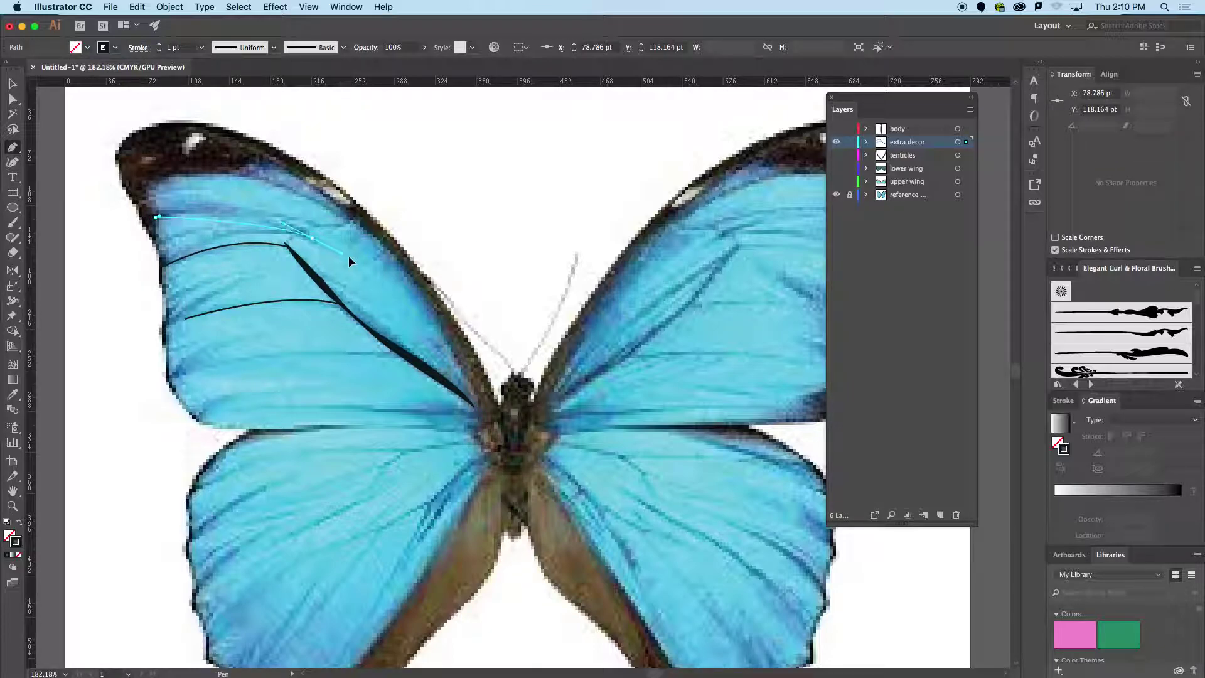
{"action": "left_click", "coordinate": [374, 292], "text": "super"}
- Trace two long veins across the lower half of the left upper wing, one to the main vein and one to the body
{"action": "left_click", "coordinate": [191, 373]}
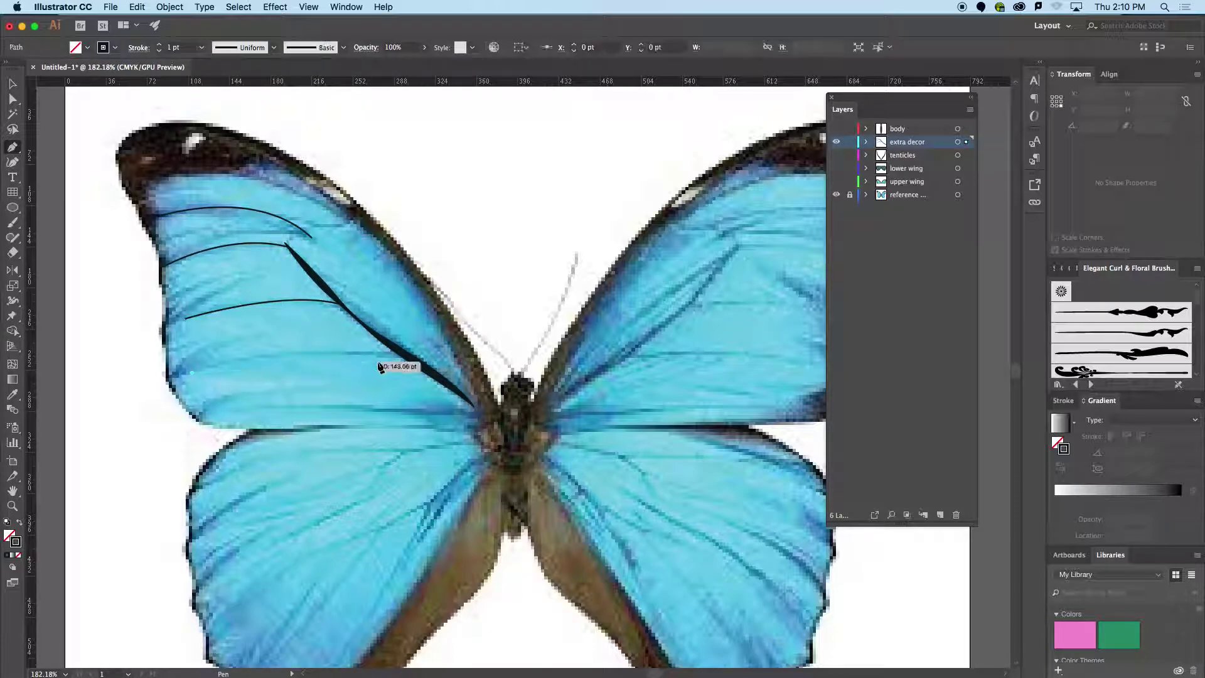
{"action": "left_click_drag", "start_coordinate": [397, 354], "coordinate": [439, 367]}
{"action": "left_click", "coordinate": [516, 277], "text": "super"}
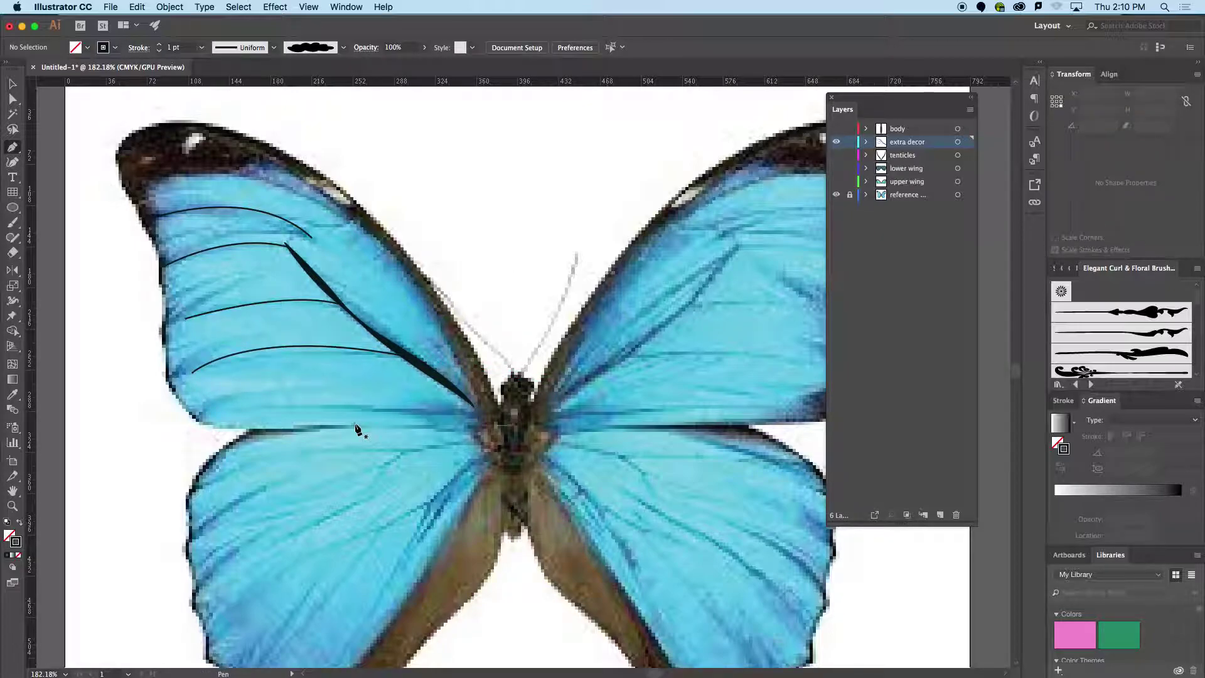
{"action": "left_click", "coordinate": [220, 420]}
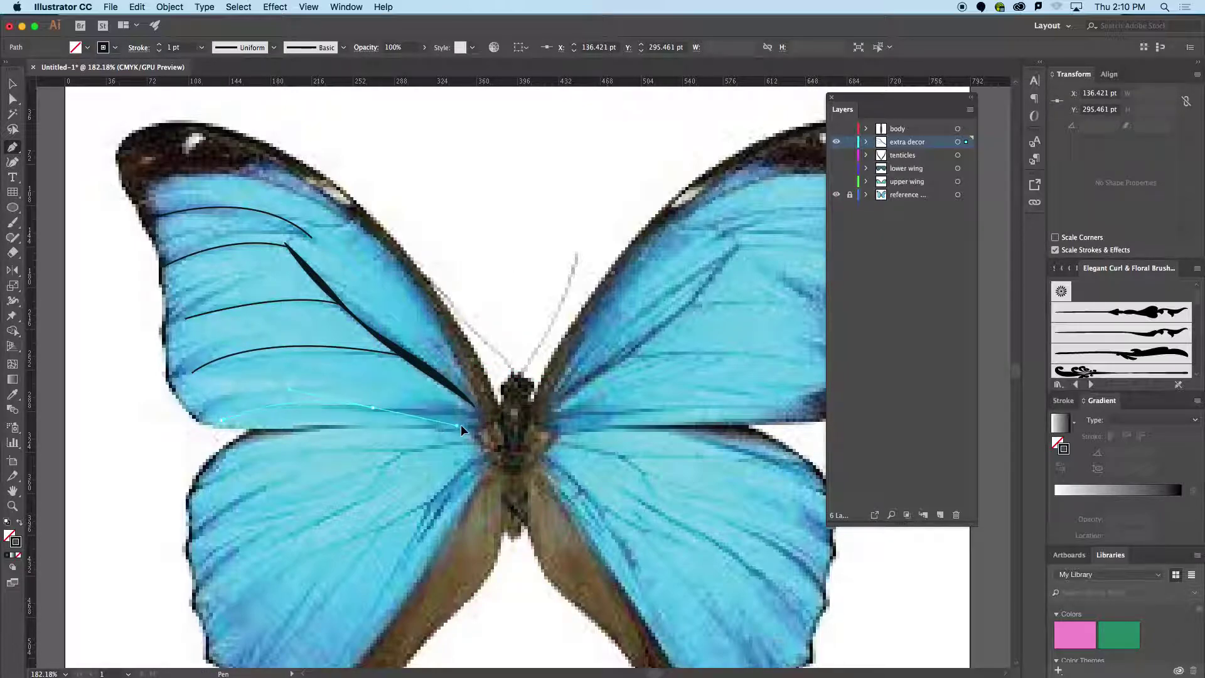
{"action": "left_click_drag", "start_coordinate": [461, 424], "coordinate": [517, 415]}
{"action": "left_click", "coordinate": [504, 342], "text": "super"}
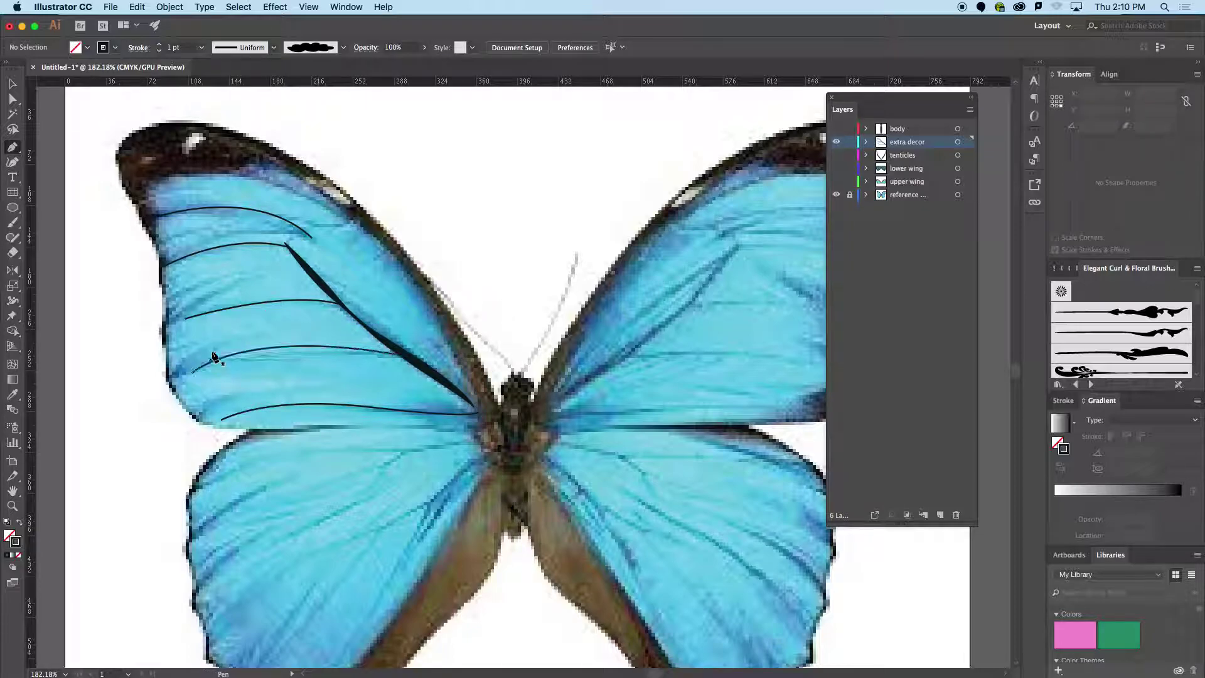
- Add short curved veins along the outer edge of the left upper wing, between the longer side veins
{"action": "left_click", "coordinate": [220, 343]}
{"action": "left_click_drag", "start_coordinate": [165, 381], "coordinate": [170, 398]}
{"action": "left_click", "coordinate": [171, 398], "text": "super"}
{"action": "left_click", "coordinate": [258, 275]}
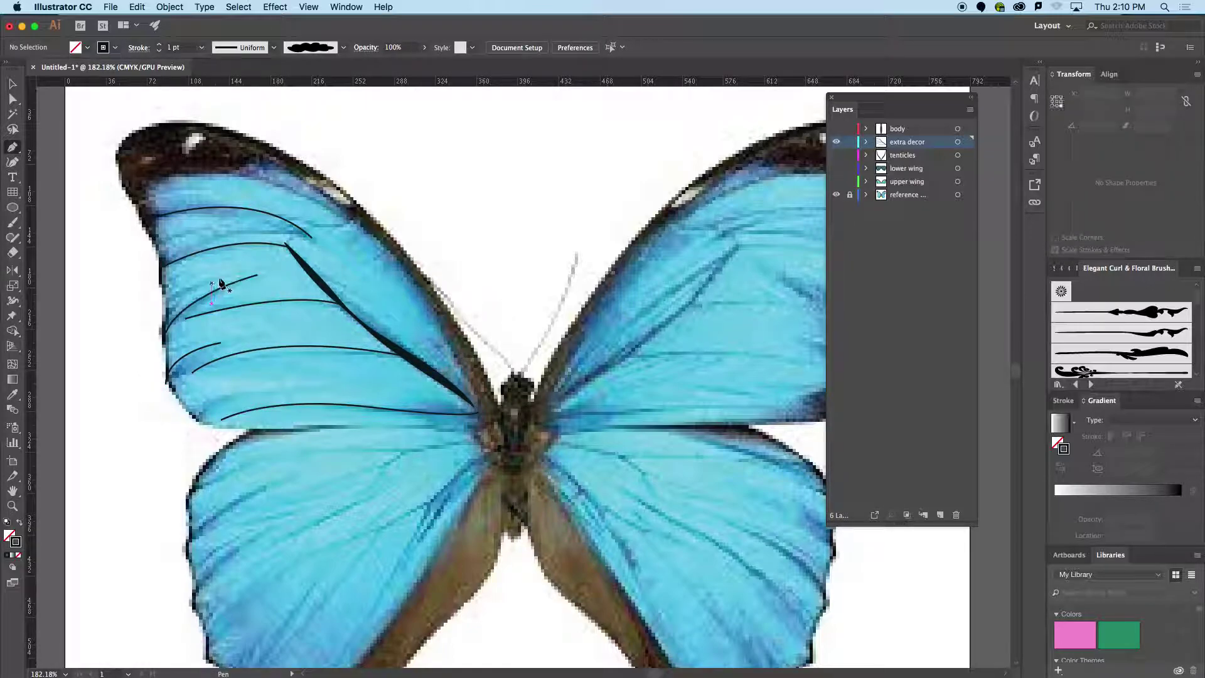
{"action": "left_click_drag", "start_coordinate": [165, 325], "coordinate": [157, 347]}
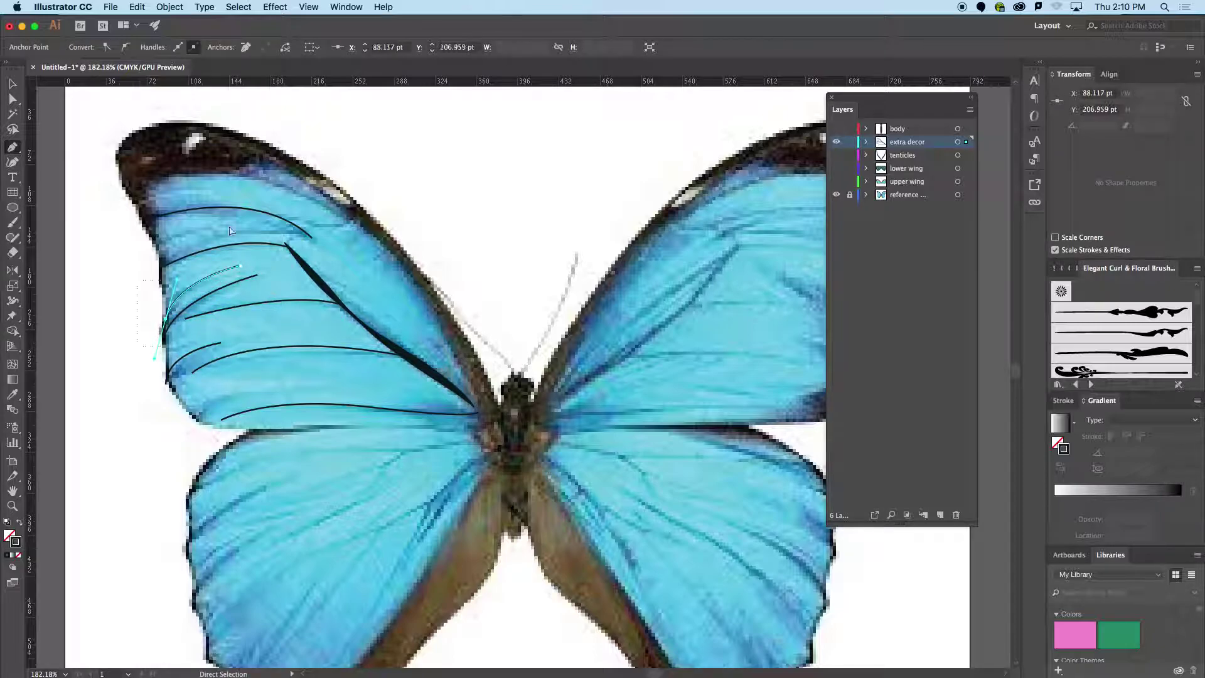
- Add veins near the tip and along the top edge of the left upper wing, plus a short one beside the body
{"action": "left_click", "coordinate": [293, 234]}
{"action": "left_click_drag", "start_coordinate": [171, 263], "coordinate": [131, 320]}
{"action": "left_click", "coordinate": [150, 217]}
{"action": "left_click", "coordinate": [223, 176], "text": "super"}
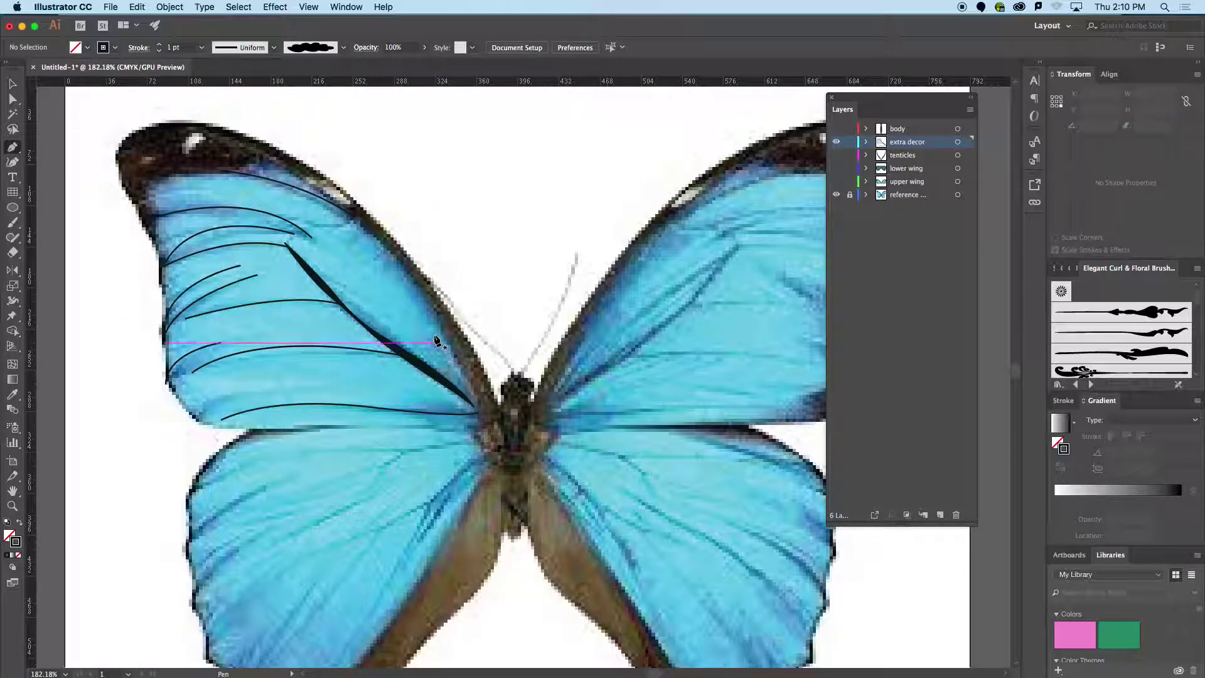
{"action": "left_click", "coordinate": [504, 449]}
{"action": "left_click_drag", "start_coordinate": [421, 328], "coordinate": [452, 307]}
{"action": "left_click", "coordinate": [493, 286], "text": "super"}
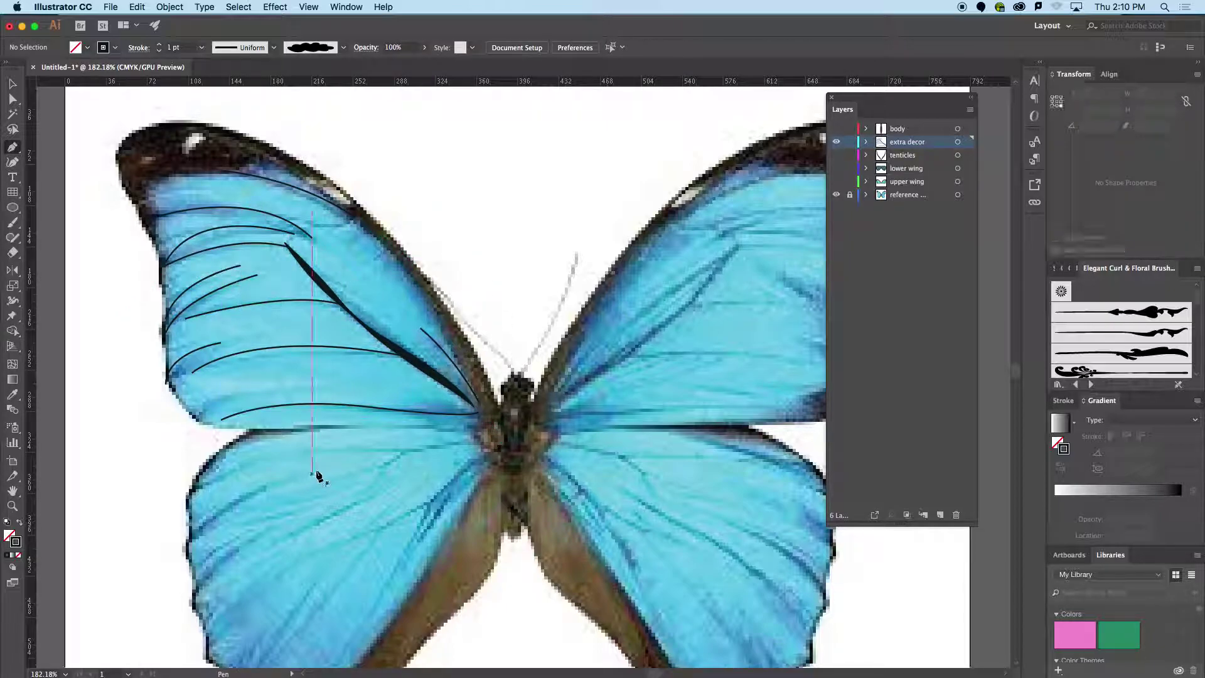
- Trace a long vein across the top of the left lower wing, from its outer edge to the body
{"action": "left_click", "coordinate": [198, 499]}
{"action": "left_click_drag", "start_coordinate": [294, 449], "coordinate": [409, 449]}
{"action": "left_click_drag", "start_coordinate": [480, 434], "coordinate": [503, 430]}
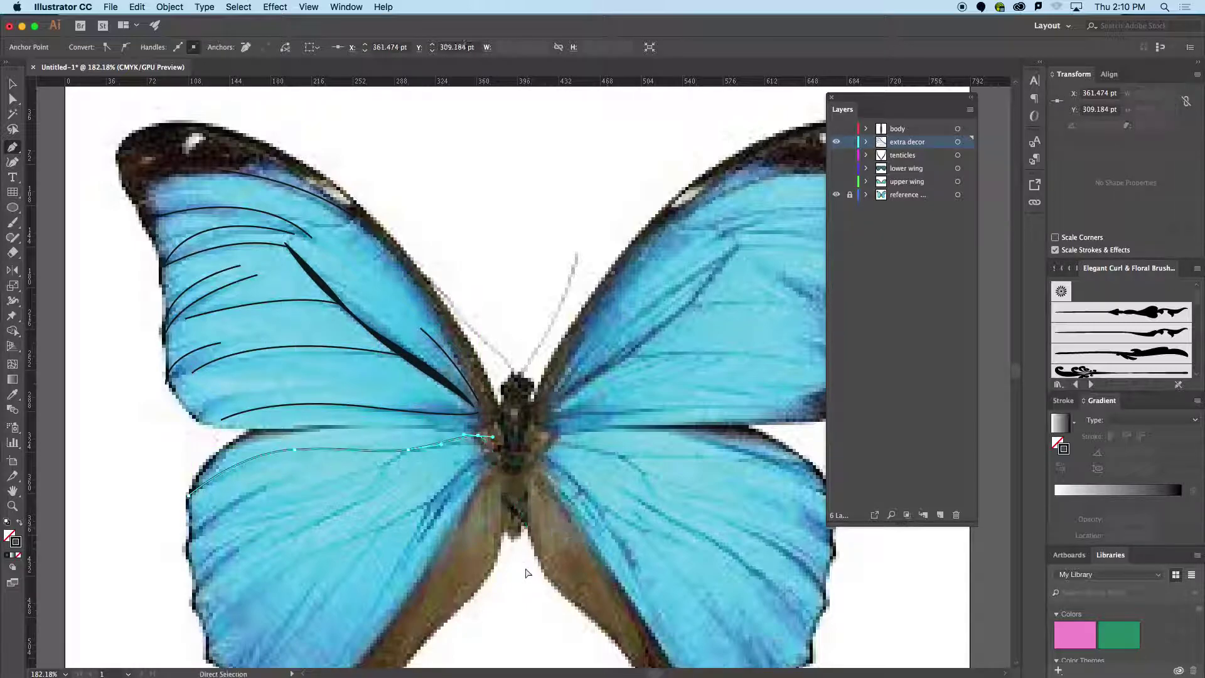
{"action": "left_click", "coordinate": [403, 494], "text": "super"}
- Trace a short curved vein inward from the lower outer corner of the left upper wing
{"action": "left_click_drag", "start_coordinate": [403, 494], "coordinate": [398, 358]}
{"action": "left_click", "coordinate": [184, 324]}
{"action": "left_click_drag", "start_coordinate": [280, 285], "coordinate": [322, 289]}
{"action": "left_click", "coordinate": [237, 422], "text": "super"}
- Trace short curved veins inward from the middle of the left lower wing's outer edge
{"action": "left_click", "coordinate": [173, 443]}
{"action": "left_click_drag", "start_coordinate": [243, 393], "coordinate": [368, 374]}
{"action": "left_click", "coordinate": [173, 364], "text": "super"}
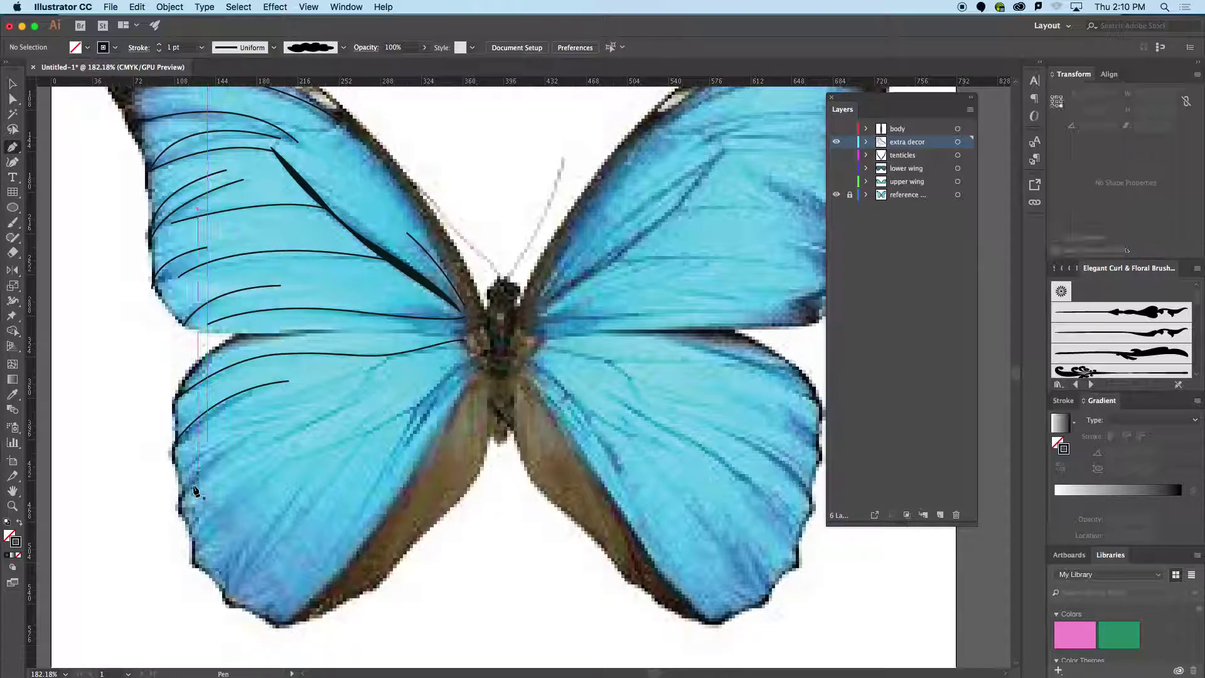
{"action": "left_click", "coordinate": [180, 477]}
{"action": "left_click_drag", "start_coordinate": [216, 444], "coordinate": [268, 420]}
{"action": "left_click", "coordinate": [154, 418], "text": "super"}
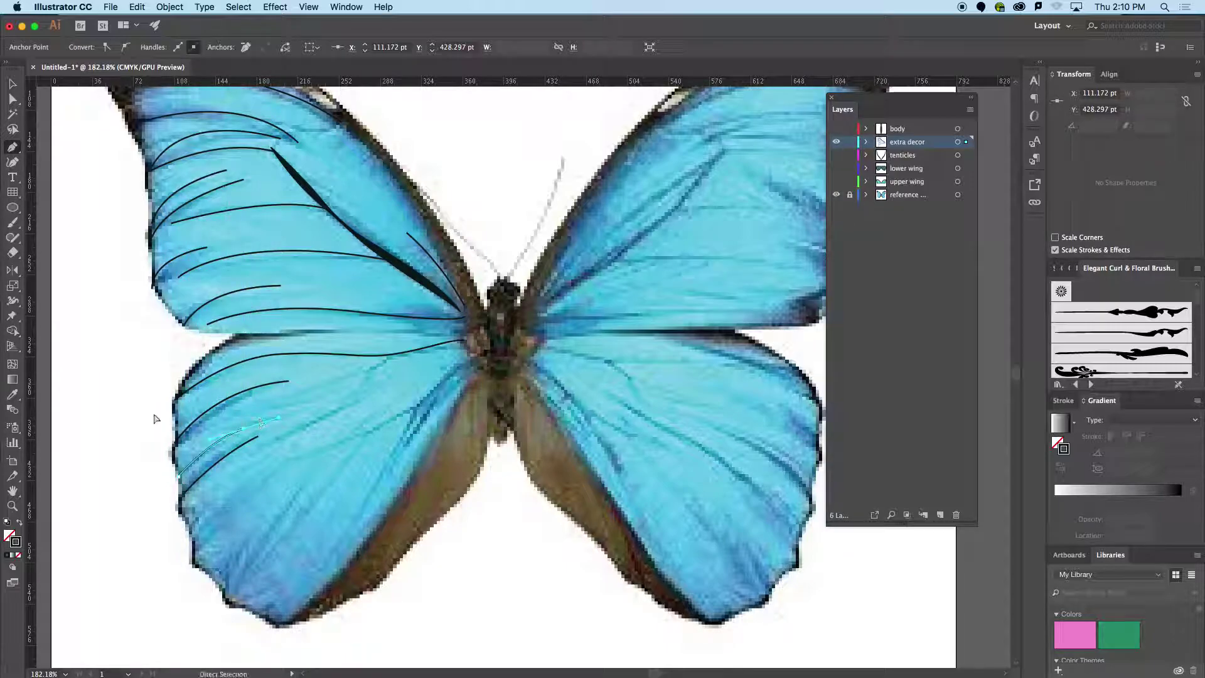
- Trace diagonal veins of different lengths rising from the lower outer tip of the left lower wing
{"action": "left_click", "coordinate": [298, 488]}
{"action": "left_click_drag", "start_coordinate": [226, 590], "coordinate": [210, 626]}
{"action": "left_click", "coordinate": [201, 619], "text": "super"}
{"action": "left_click", "coordinate": [207, 609], "text": "super"}
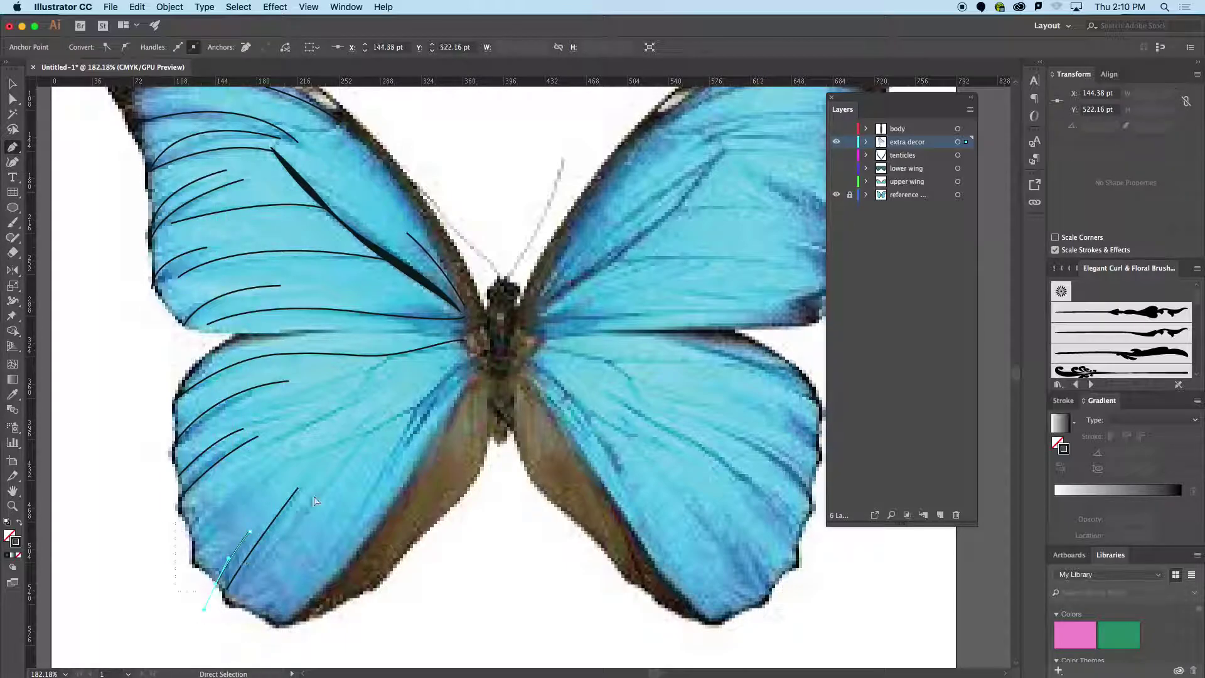
{"action": "left_click_drag", "start_coordinate": [250, 531], "coordinate": [228, 637]}
{"action": "left_click", "coordinate": [269, 632], "text": "super"}
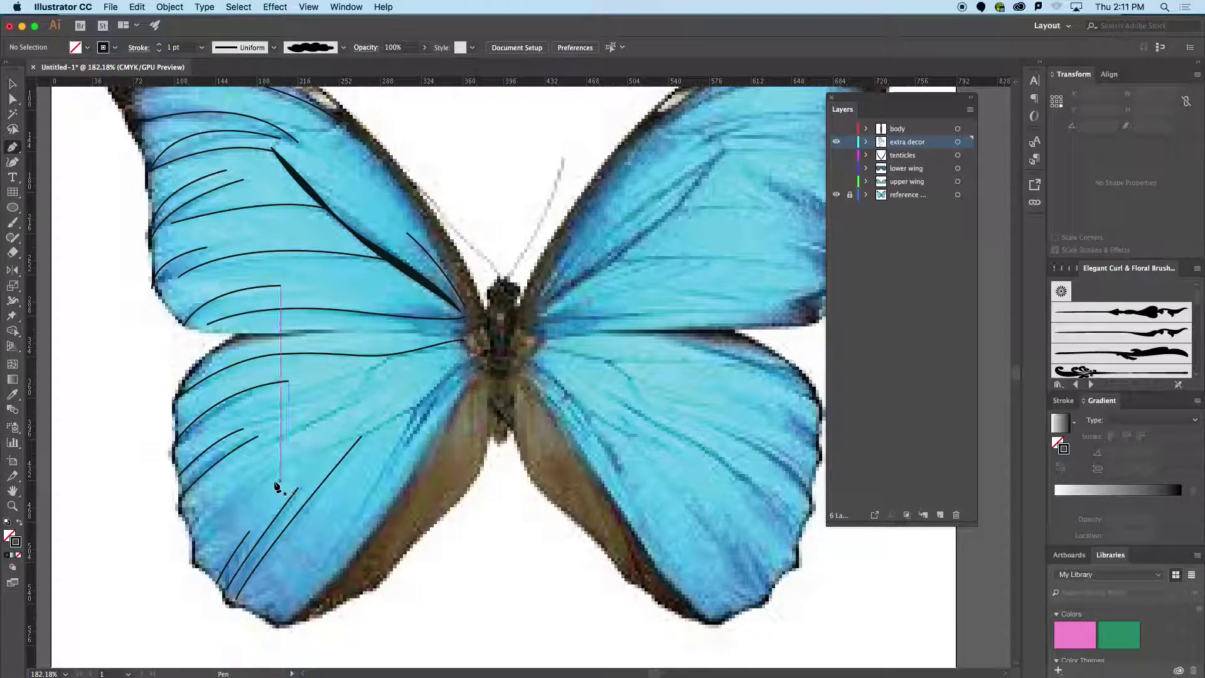
- Trace long veins running up the inner part of the left lower wing to the body
{"action": "left_click_drag", "start_coordinate": [280, 463], "coordinate": [281, 462]}
{"action": "left_click_drag", "start_coordinate": [361, 431], "coordinate": [511, 358]}
{"action": "left_click", "coordinate": [498, 484], "text": "super"}
{"action": "left_click_drag", "start_coordinate": [321, 568], "coordinate": [390, 467]}
{"action": "left_click_drag", "start_coordinate": [427, 403], "coordinate": [442, 384]}
{"action": "left_click", "coordinate": [506, 546], "text": "super"}
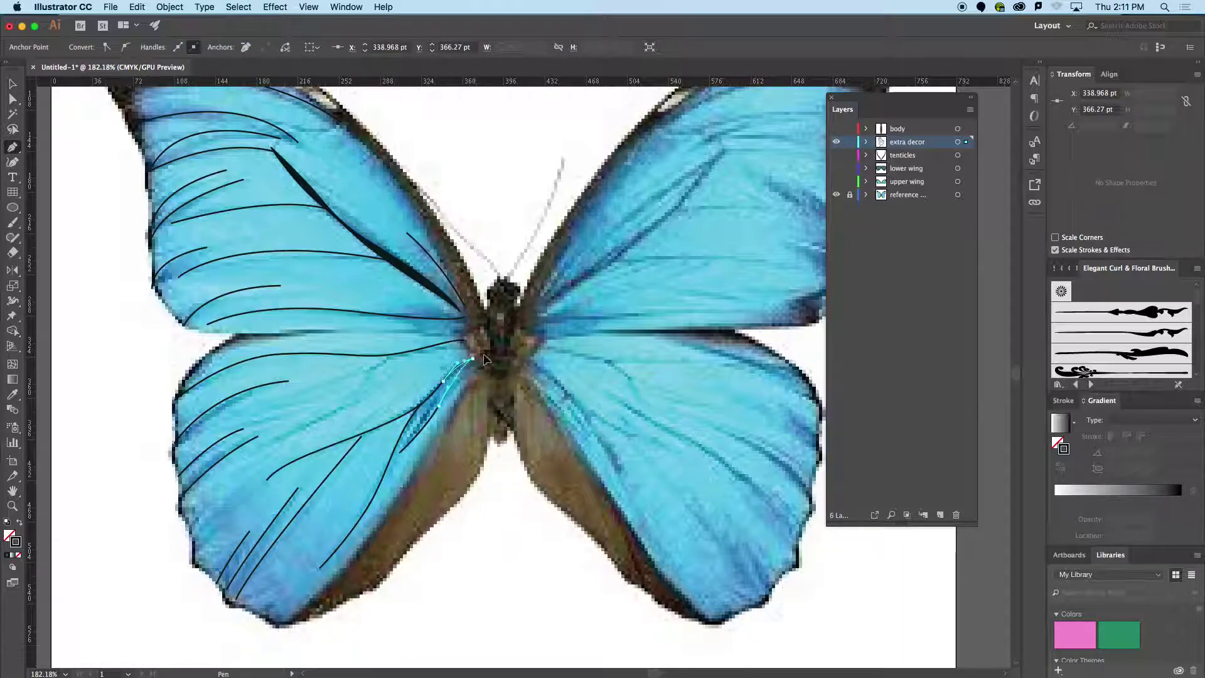
- Fill the centre of the left lower wing with a curved vein and a shorter one joining the long top vein
{"action": "left_click", "coordinate": [382, 380]}
{"action": "left_click", "coordinate": [258, 461]}
{"action": "left_click_drag", "start_coordinate": [216, 511], "coordinate": [215, 512]}
{"action": "left_click", "coordinate": [291, 384], "text": "super"}
{"action": "left_click", "coordinate": [329, 386]}
{"action": "left_click_drag", "start_coordinate": [376, 369], "coordinate": [447, 343]}
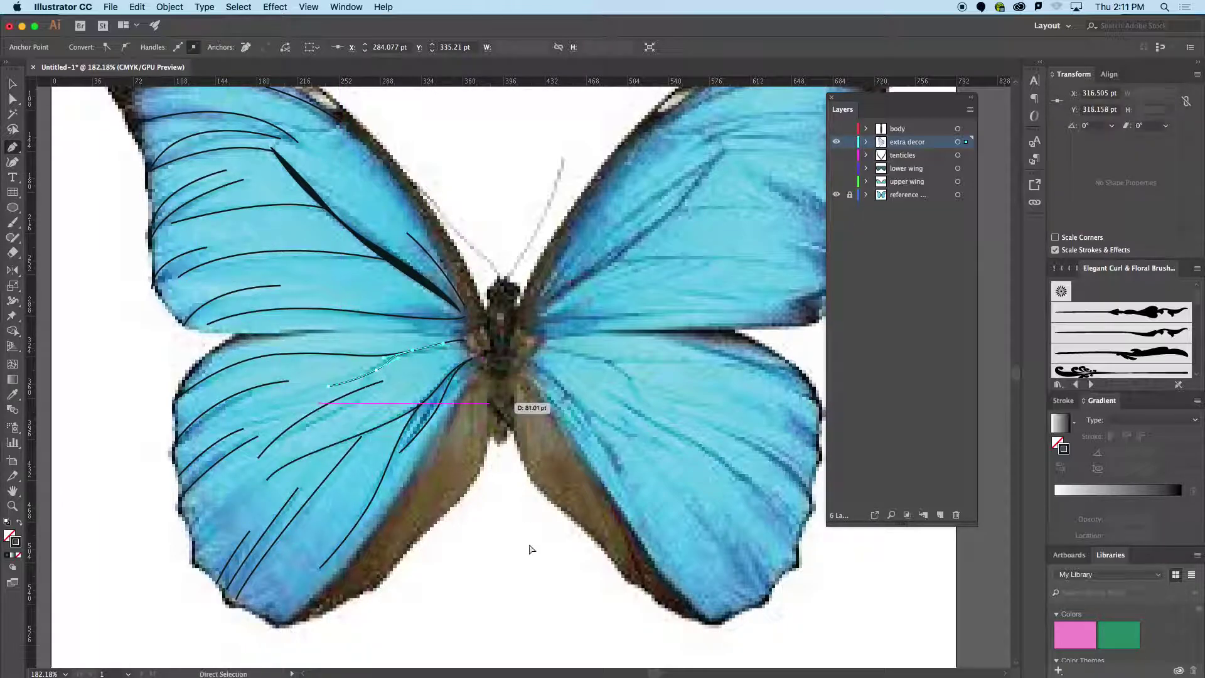
- Select all the veins traced on the left wings and give them the double-bulge width profile and a 6 pt stroke
{"action": "left_click", "coordinate": [532, 547], "text": "super"}
{"action": "left_click_drag", "start_coordinate": [444, 407], "coordinate": [377, 412]}
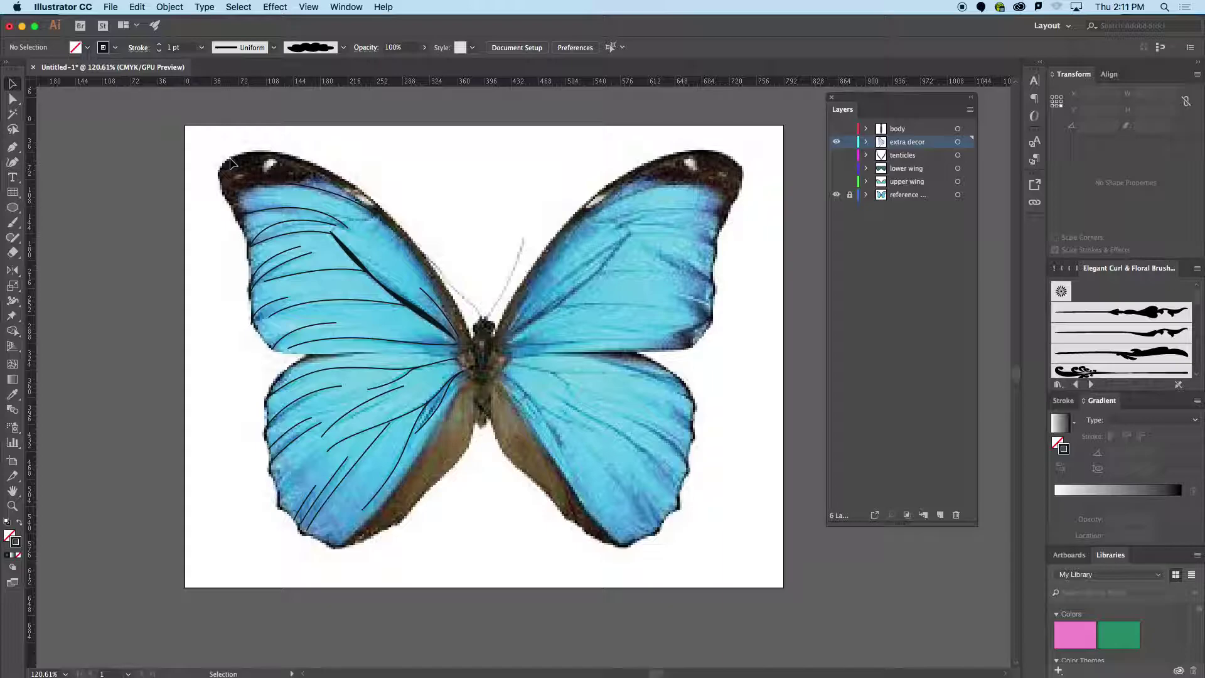
{"action": "left_click_drag", "start_coordinate": [469, 494], "coordinate": [514, 560]}
{"action": "left_click", "coordinate": [227, 305]}
{"action": "left_click", "coordinate": [264, 331]}
{"action": "left_click", "coordinate": [265, 49]}
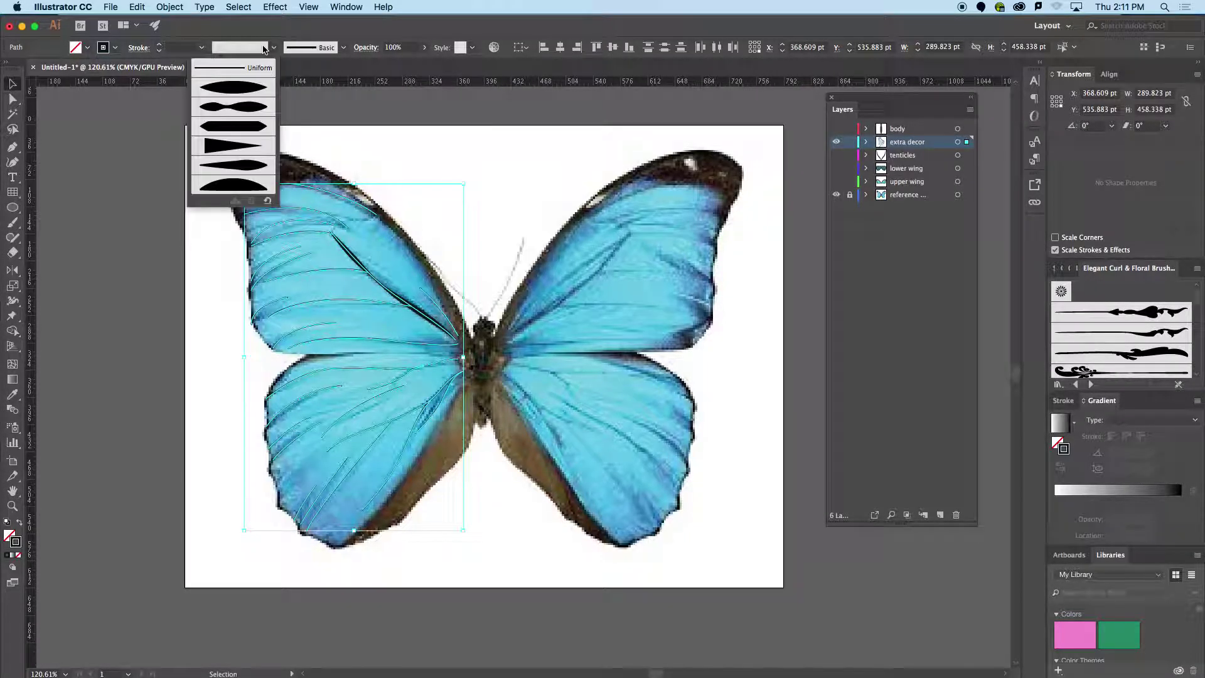
{"action": "left_click", "coordinate": [159, 47]}
{"action": "left_click", "coordinate": [159, 45]}
{"action": "left_click", "coordinate": [159, 45]}
{"action": "left_click", "coordinate": [159, 46]}
{"action": "left_click", "coordinate": [160, 45]}
{"action": "left_click", "coordinate": [339, 120]}
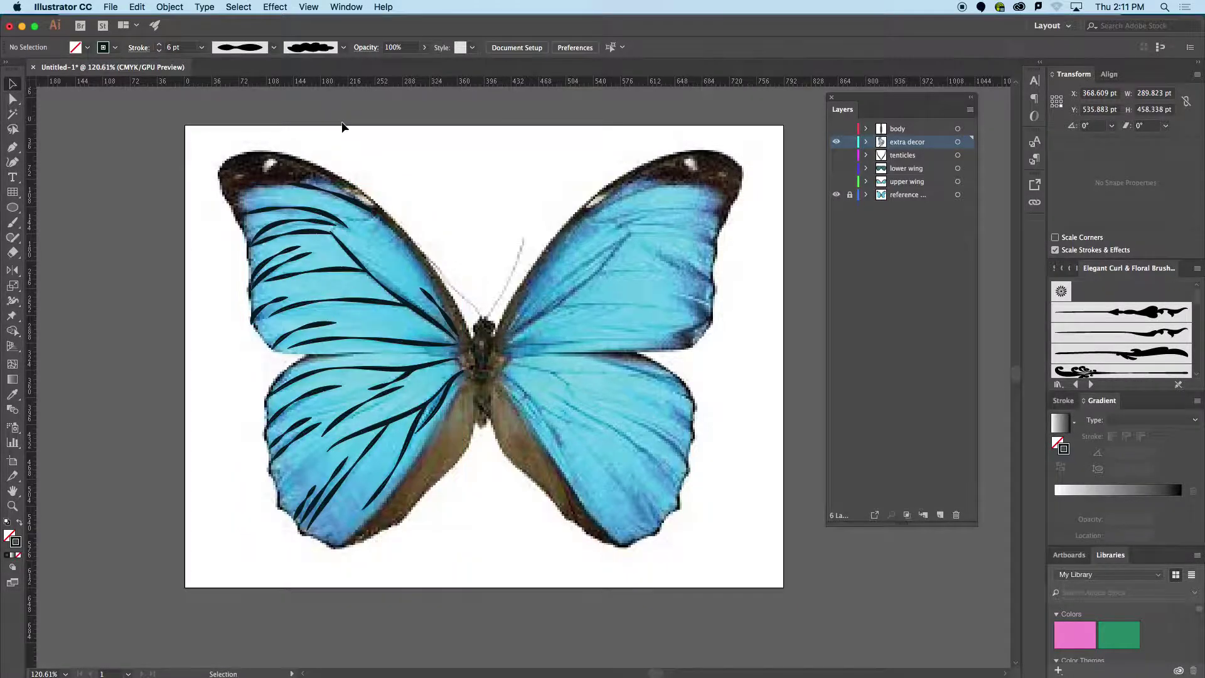
- Check the thickened veins against the artwork by temporarily showing the body, tenticles, lower wing and upper wing layers
{"action": "left_click", "coordinate": [836, 194]}
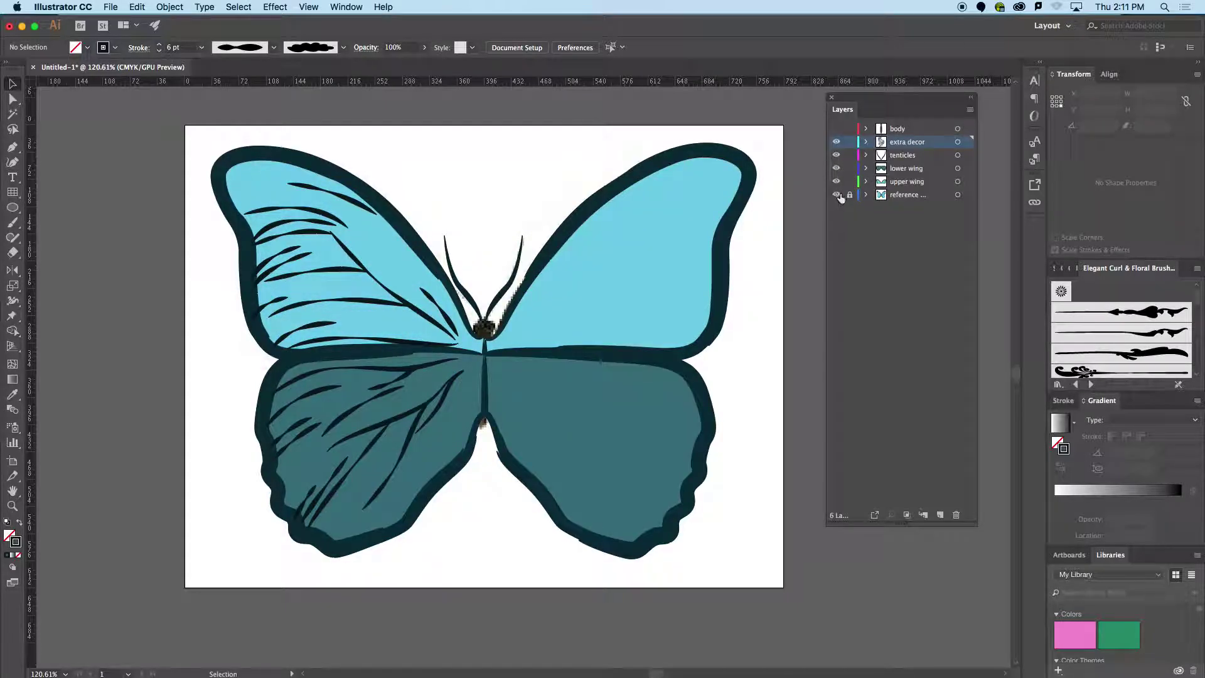
{"action": "left_click", "coordinate": [836, 129]}
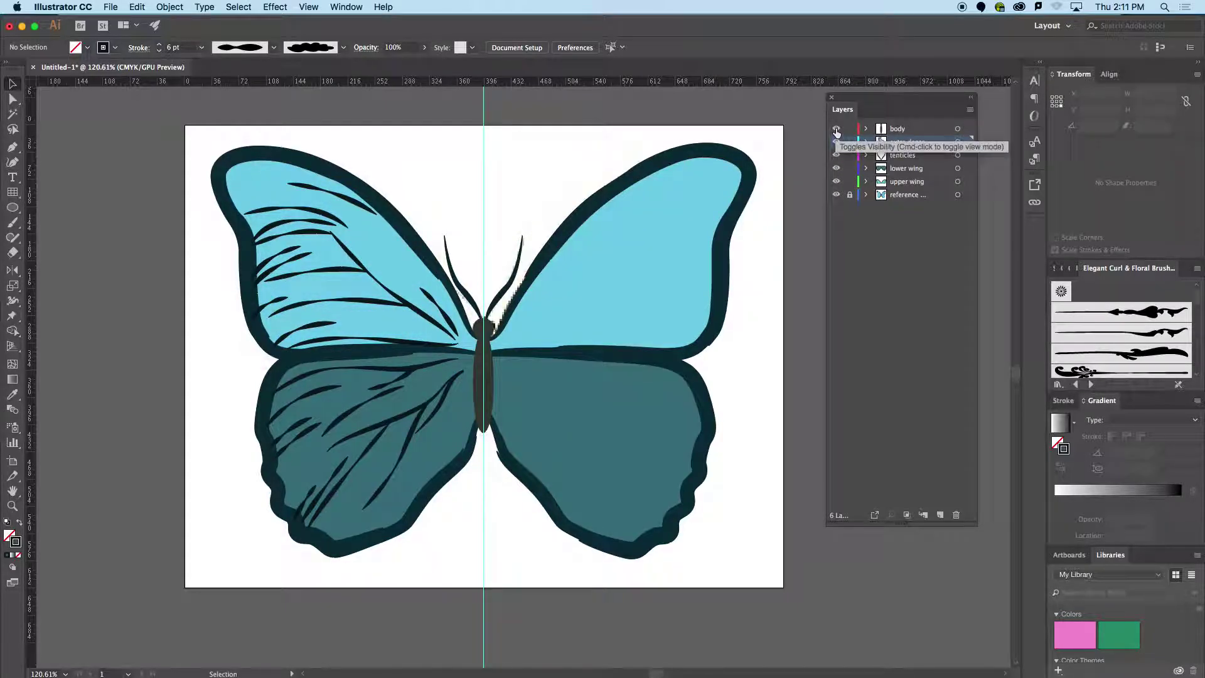
{"action": "left_click", "coordinate": [836, 128]}
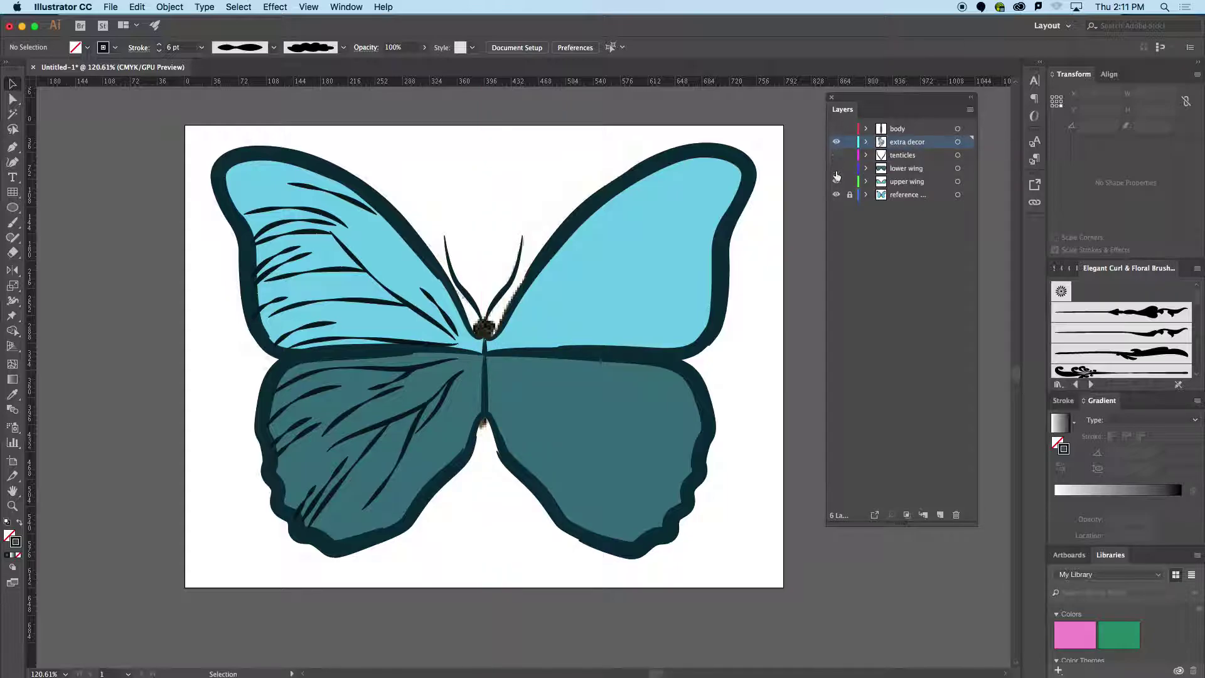
{"action": "left_click_drag", "start_coordinate": [836, 168], "coordinate": [836, 182]}
- Reflect a copy of all the left-wing veins across the vertical axis and place it over the right wings
{"action": "left_click_drag", "start_coordinate": [276, 278], "coordinate": [514, 593]}
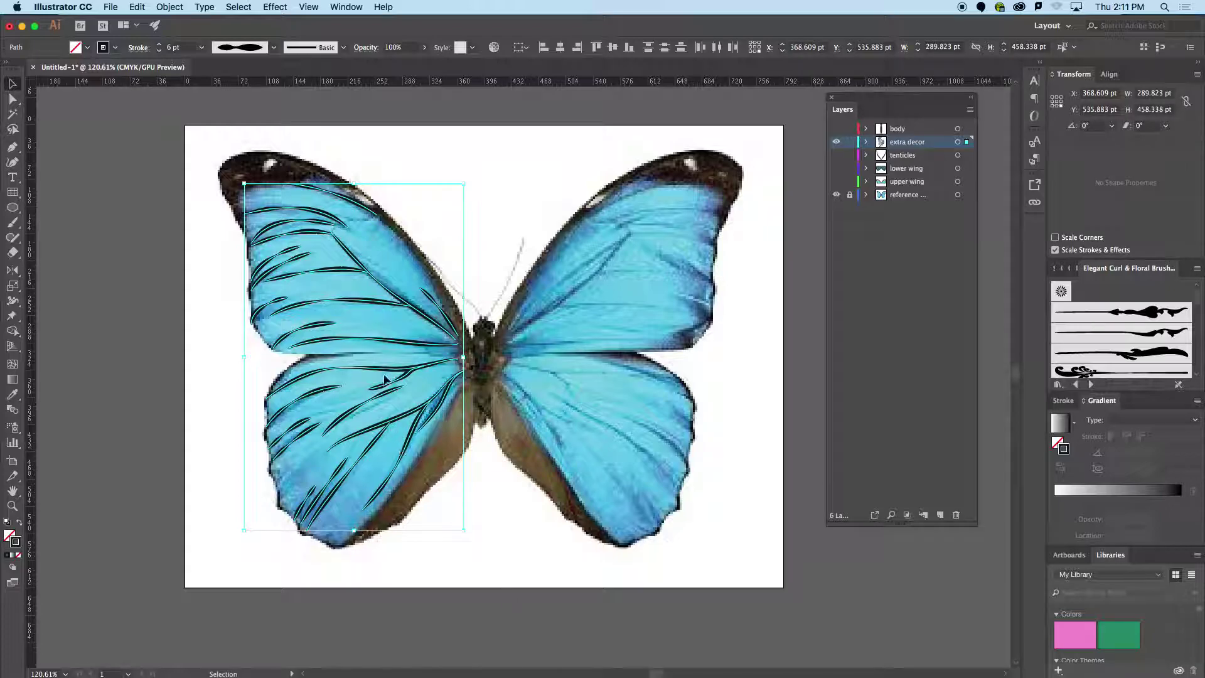
{"action": "right_click", "coordinate": [366, 341]}
{"action": "mouse_move", "coordinate": [477, 504]}
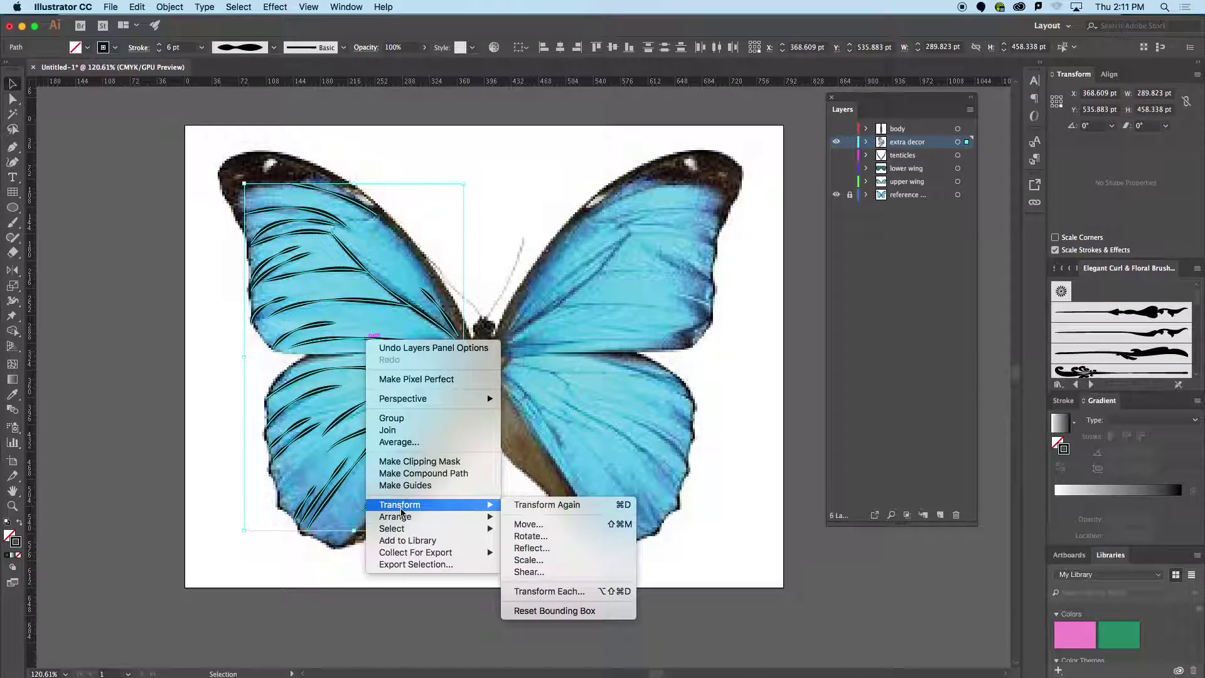
{"action": "left_click", "coordinate": [531, 548]}
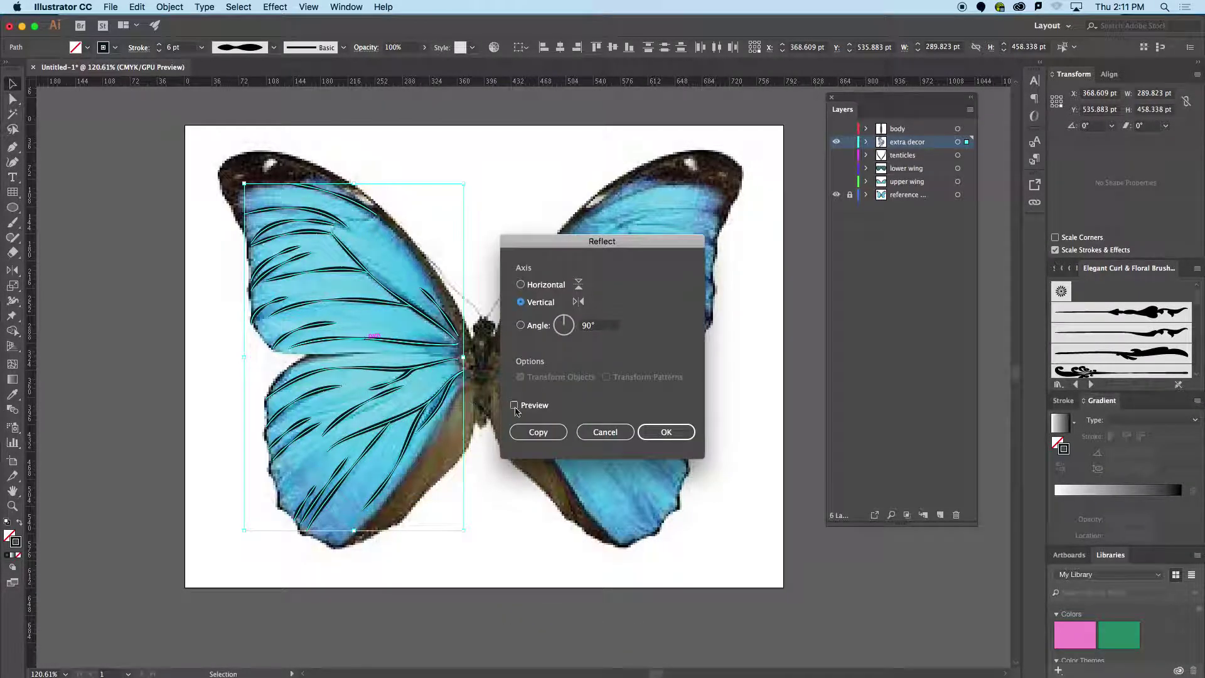
{"action": "left_click", "coordinate": [534, 433]}
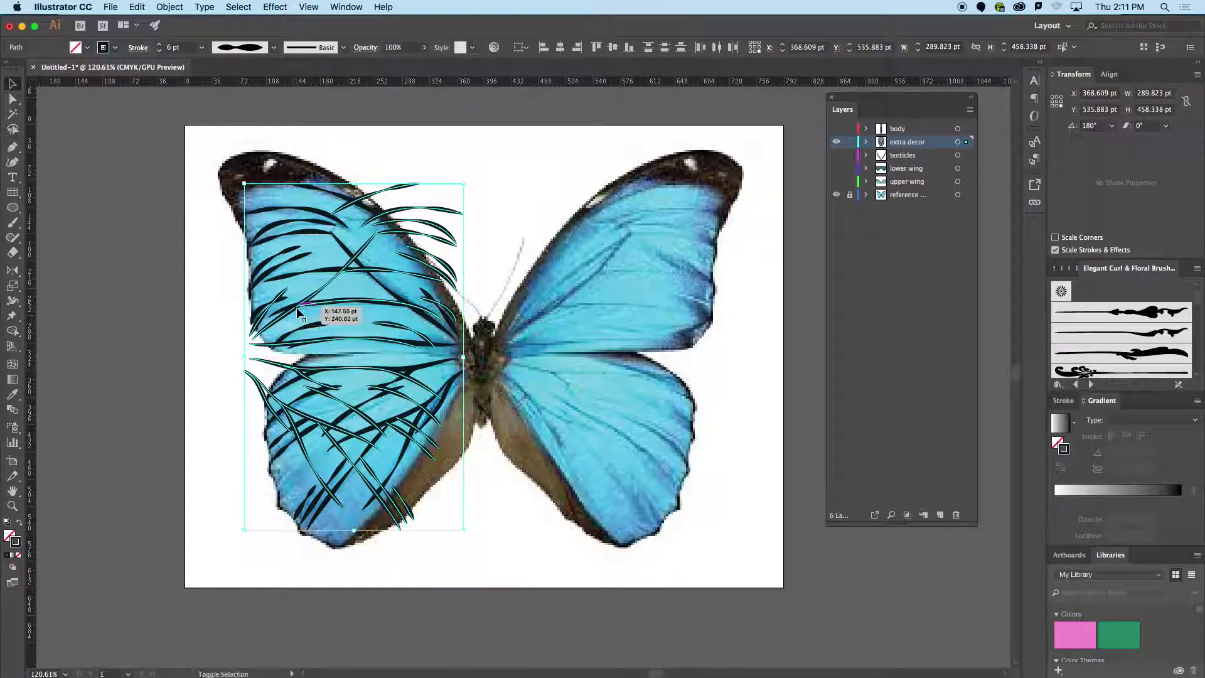
{"action": "key", "text": "super+z"}
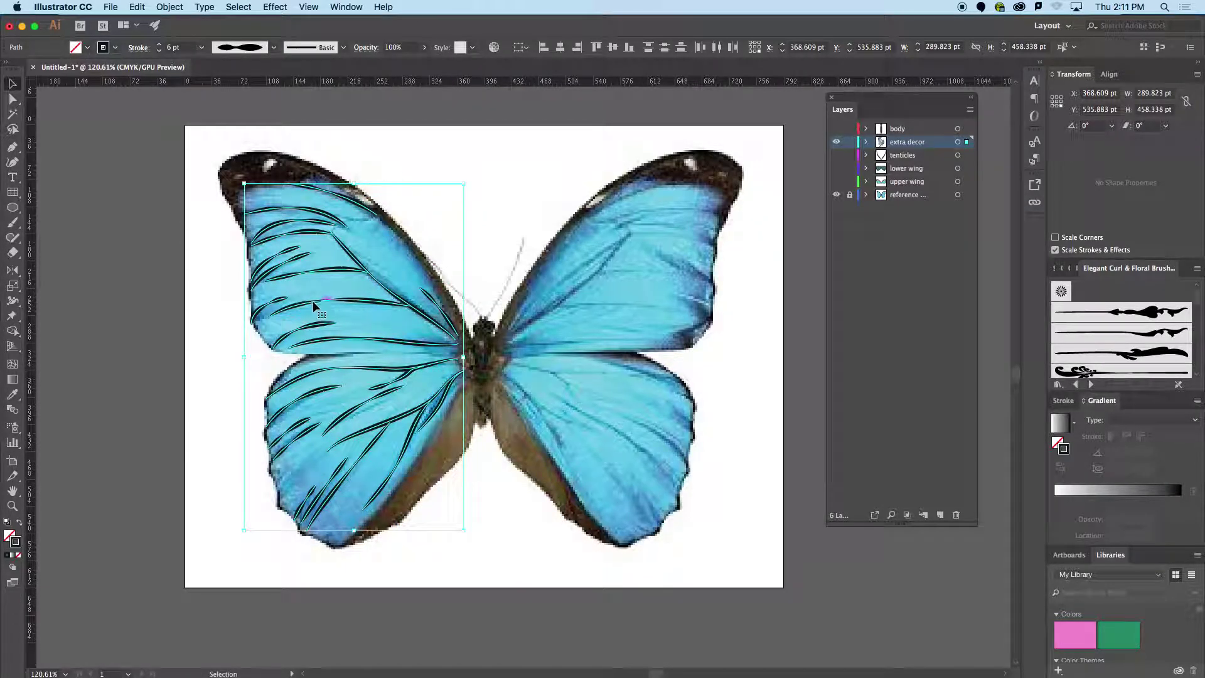
{"action": "right_click", "coordinate": [362, 306]}
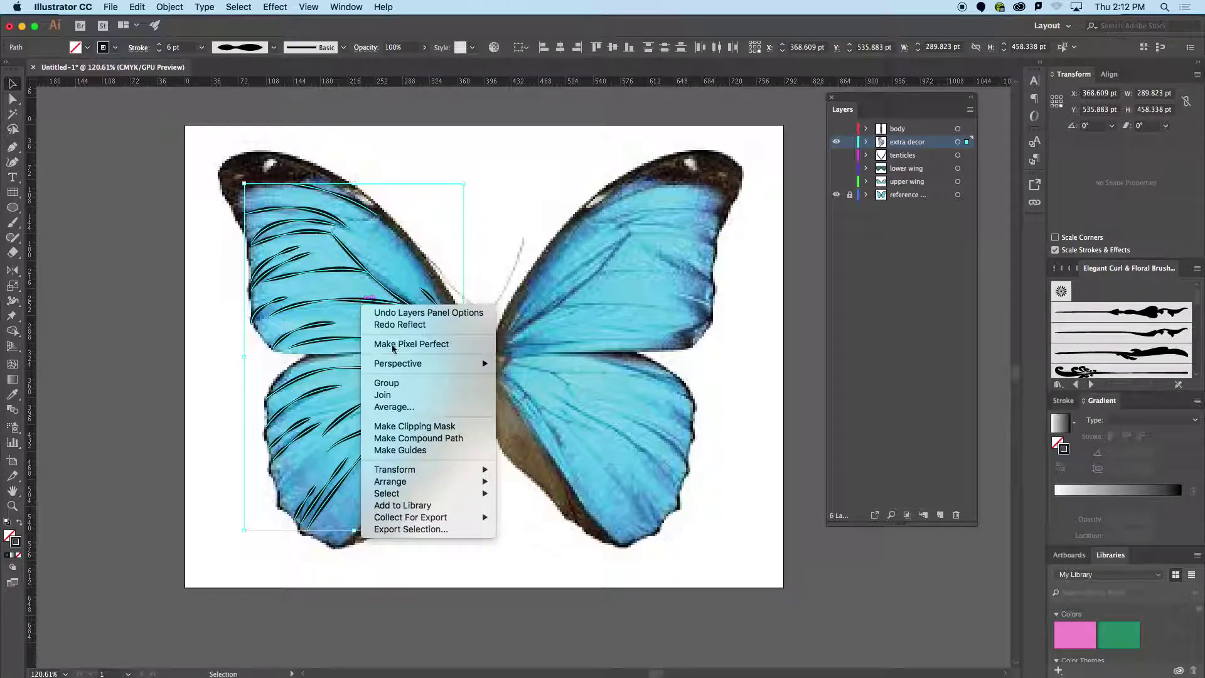
{"action": "mouse_move", "coordinate": [439, 470]}
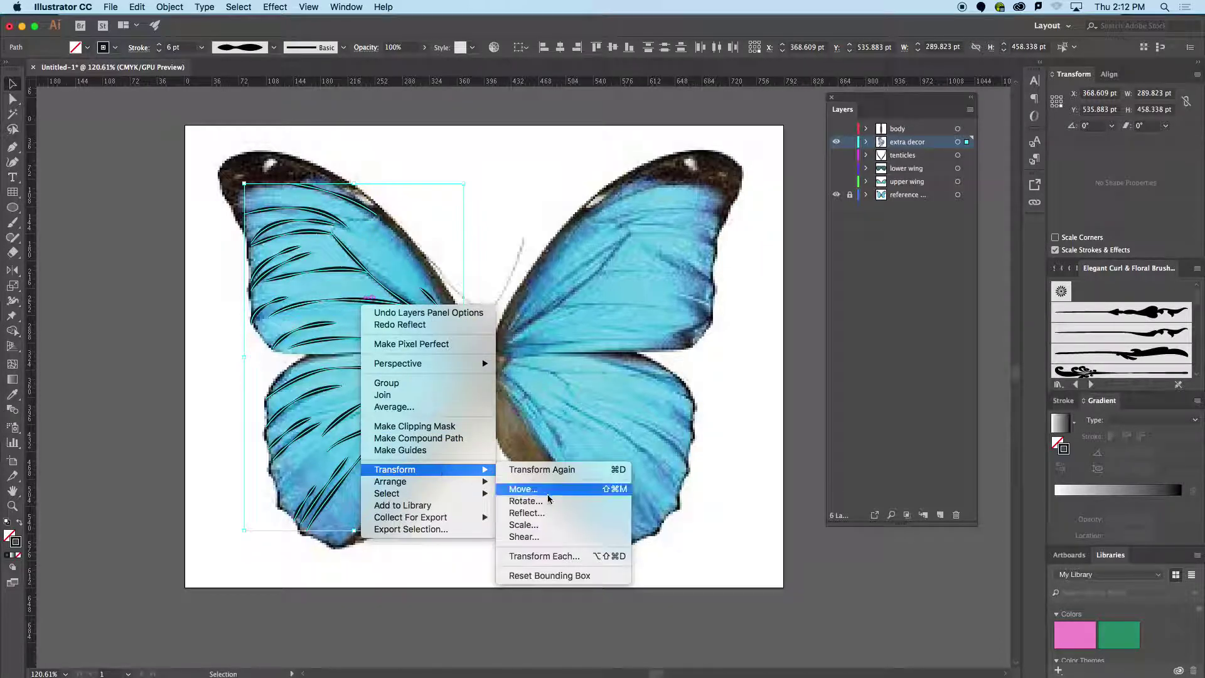
{"action": "left_click", "coordinate": [525, 513]}
{"action": "left_click", "coordinate": [556, 432]}
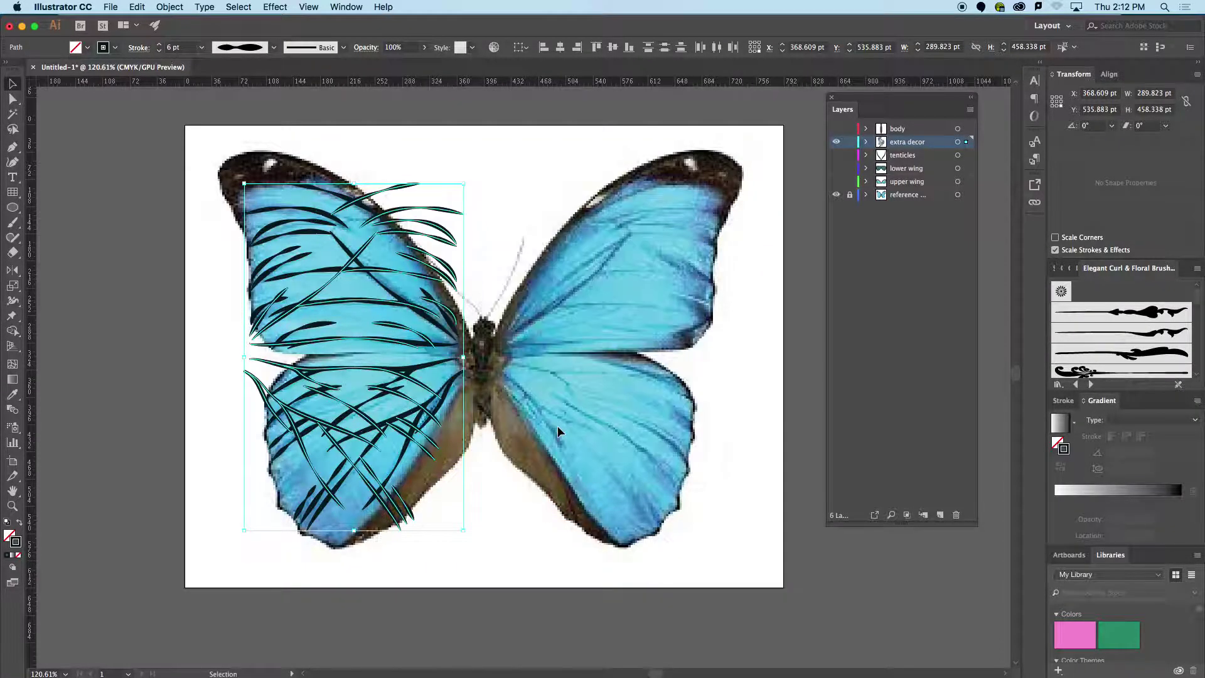
{"action": "left_click_drag", "start_coordinate": [349, 303], "coordinate": [594, 325]}
- Show the body, tenticles, lower wing and upper wing layers, and hide the reference photo layer
{"action": "left_click_drag", "start_coordinate": [836, 128], "coordinate": [836, 181]}
{"action": "left_click", "coordinate": [835, 194]}
{"action": "left_click", "coordinate": [743, 251]}
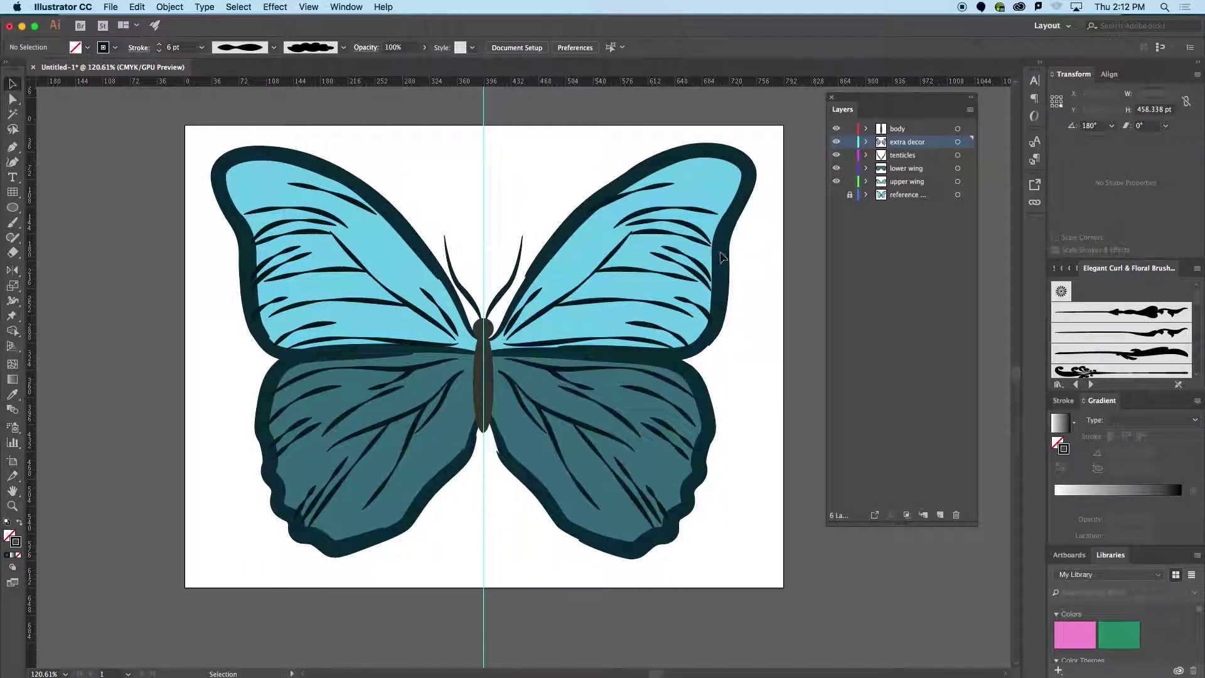
{"action": "left_click", "coordinate": [454, 305], "text": "alt"}
{"action": "left_click_drag", "start_coordinate": [453, 305], "coordinate": [487, 273]}
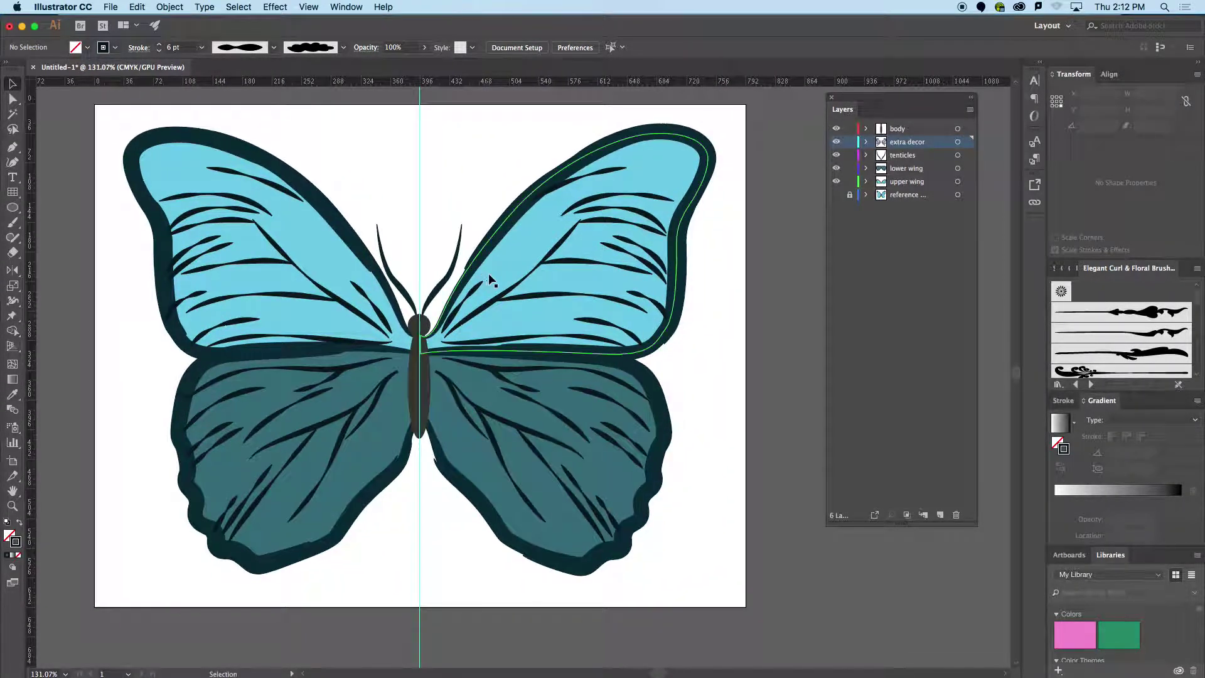
{"action": "left_click", "coordinate": [836, 195]}
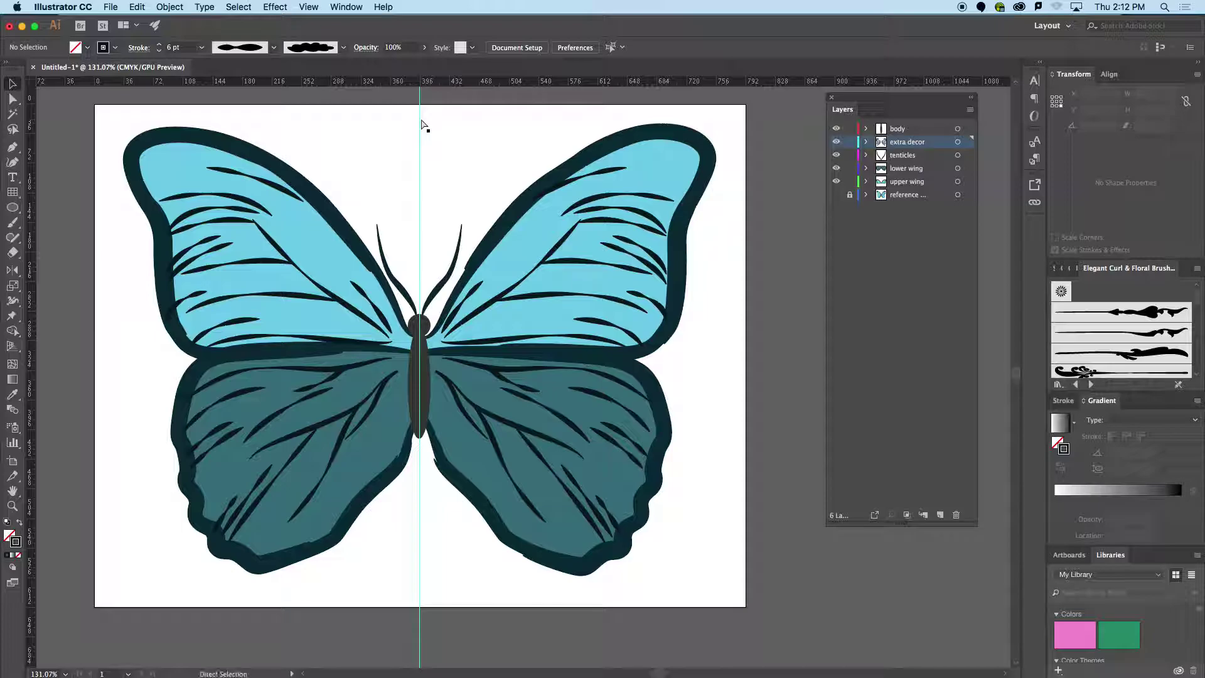
- Hide the guides so the vertical centre line no longer crosses the butterfly
{"action": "left_click", "coordinate": [308, 7]}
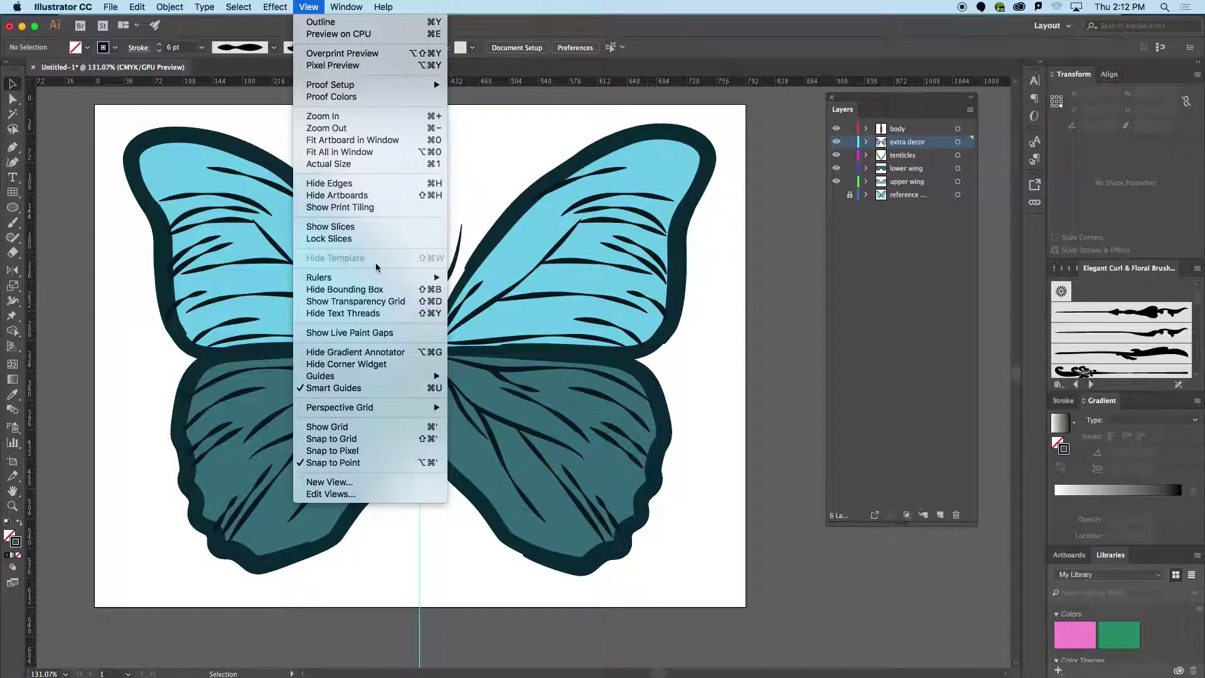
{"action": "mouse_move", "coordinate": [391, 284]}
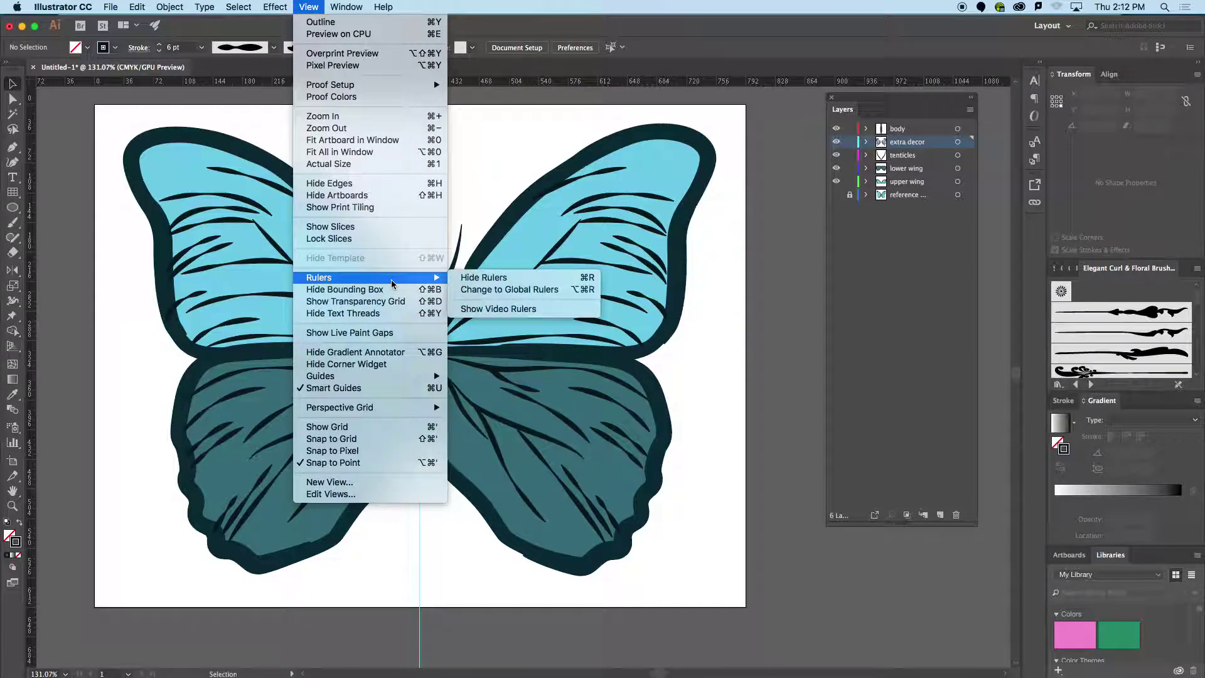
{"action": "mouse_move", "coordinate": [415, 376]}
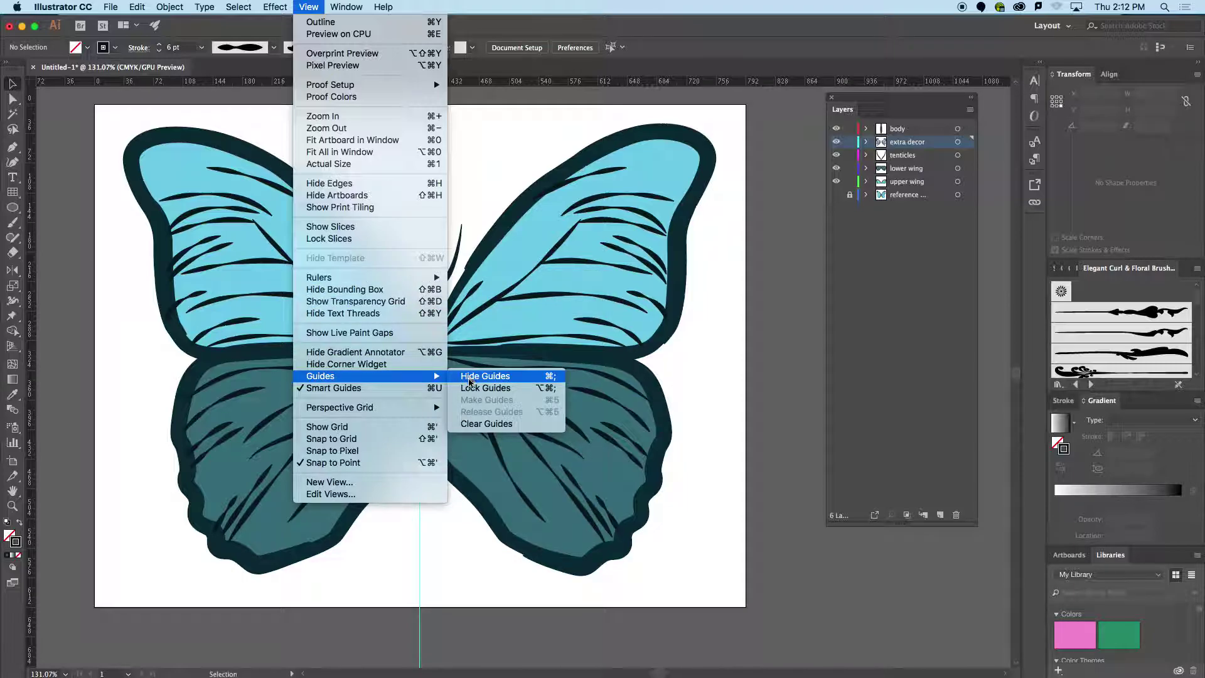
{"action": "left_click", "coordinate": [470, 376]}
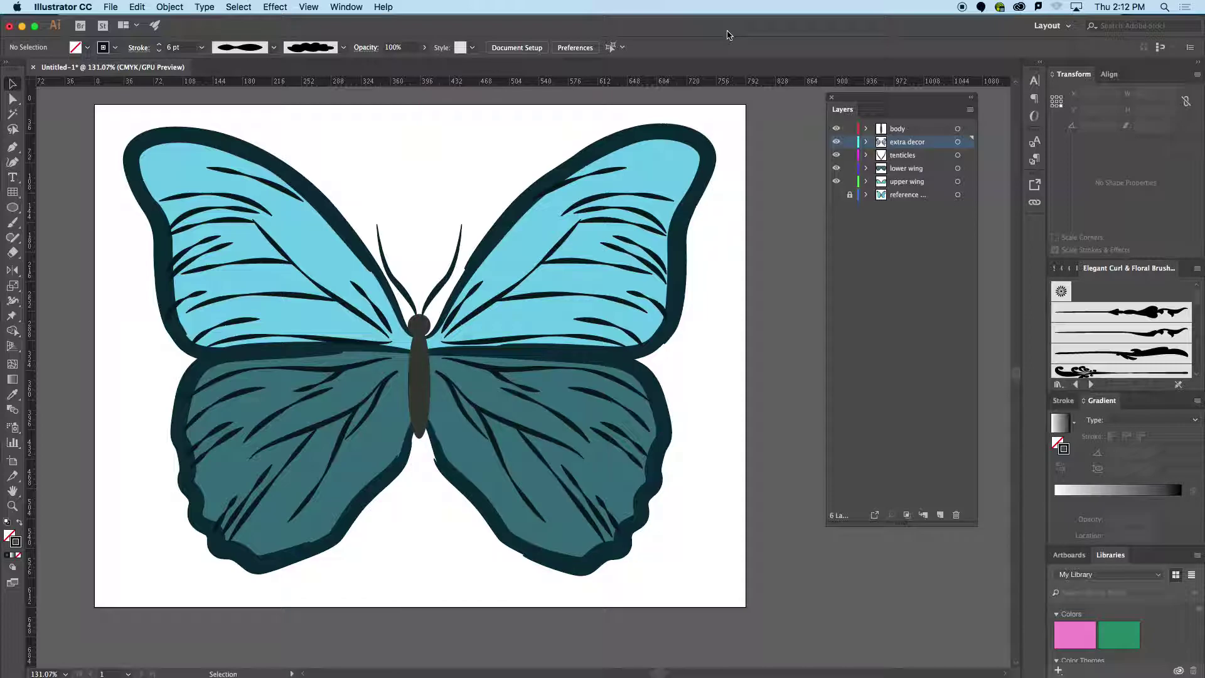
- Save the illustration to the Desktop as Butterfly in Adobe Illustrator (ai) format, accepting the default Illustrator CC options
{"action": "key", "text": "z"}
{"action": "left_click", "coordinate": [386, 298], "text": "alt"}
{"action": "left_click", "coordinate": [420, 299]}
{"action": "key", "text": "v"}
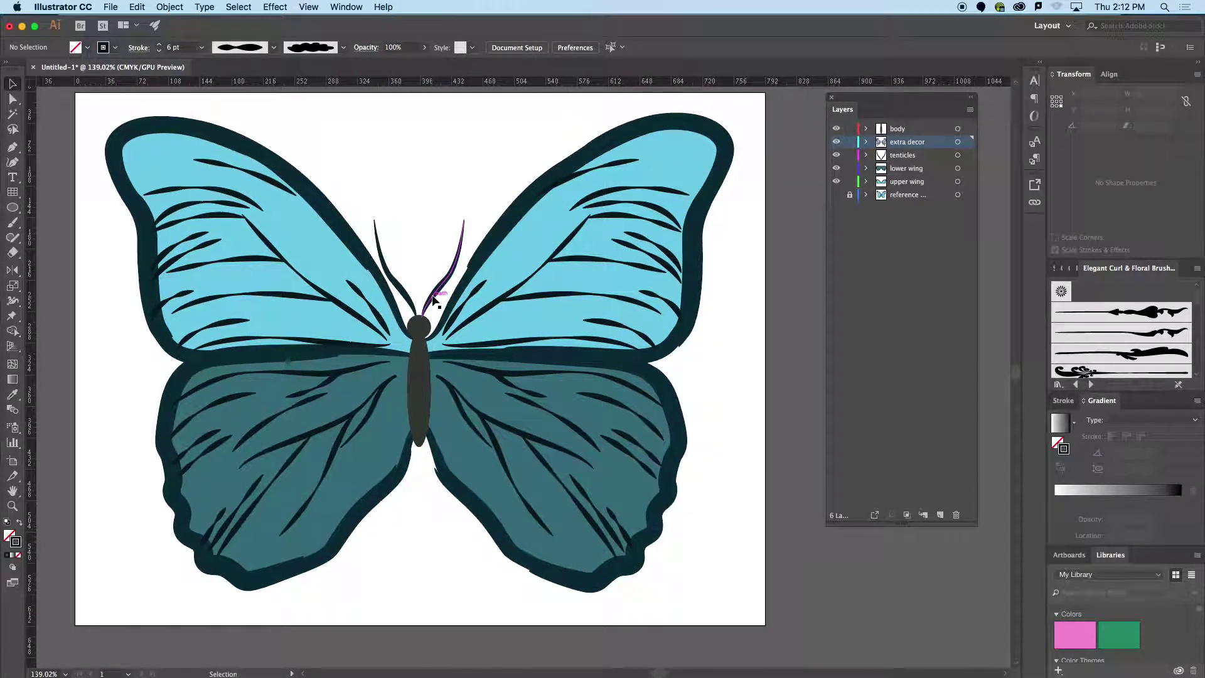
{"action": "key", "text": "a"}
{"action": "key", "text": "super+s"}
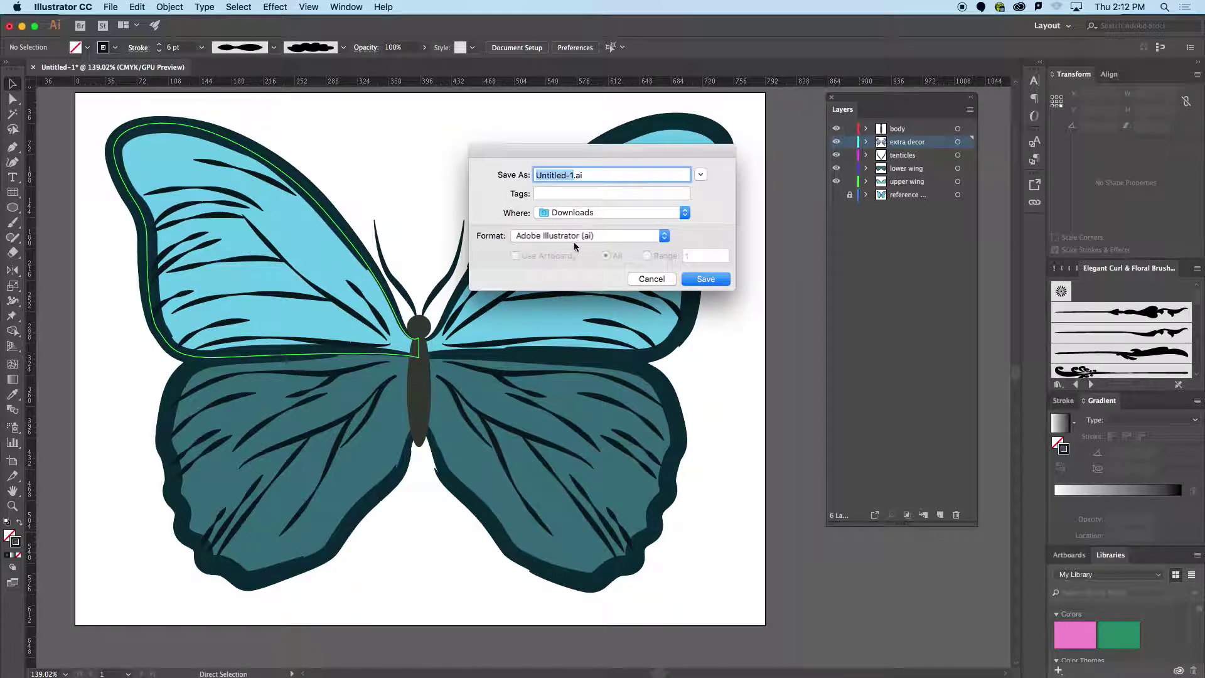
{"action": "left_click", "coordinate": [700, 174]}
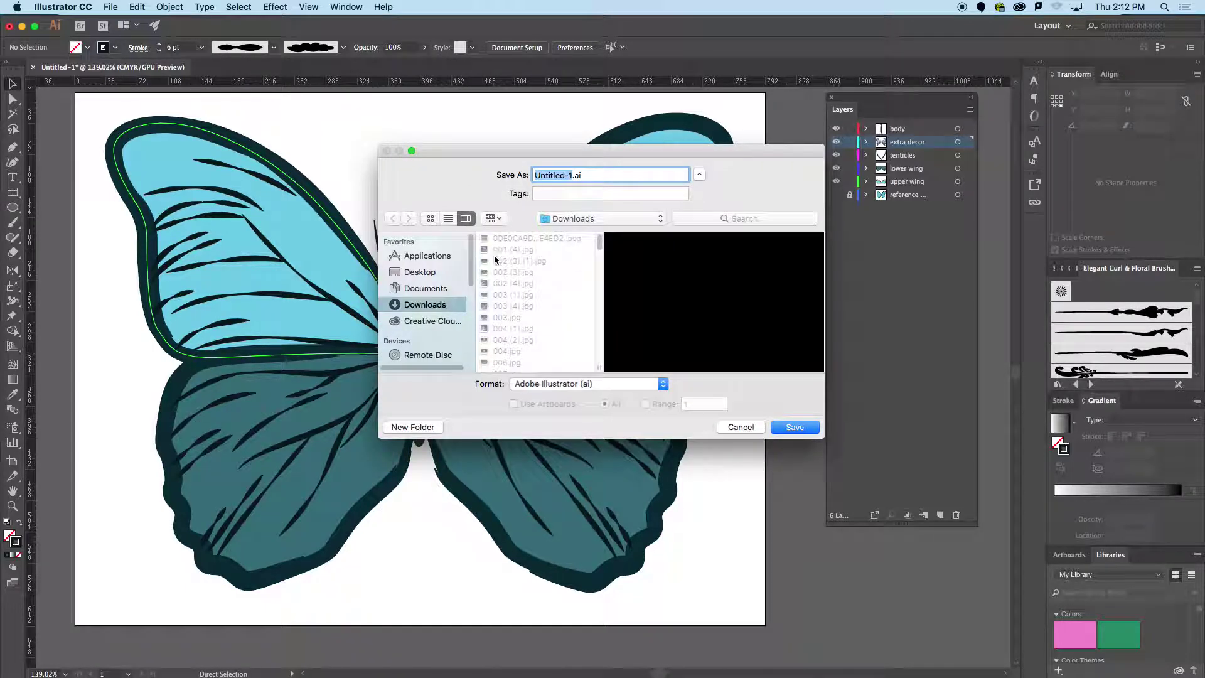
{"action": "left_click", "coordinate": [405, 272]}
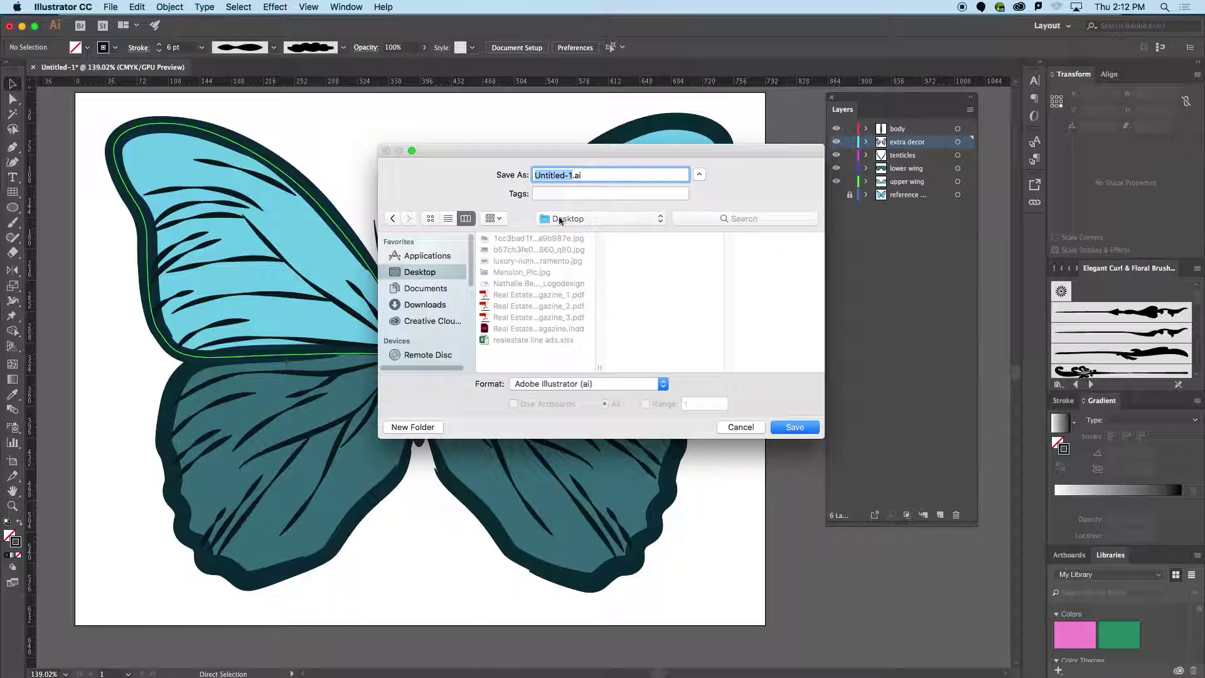
{"action": "type", "text": "Butte"}
{"action": "key", "text": "Return"}
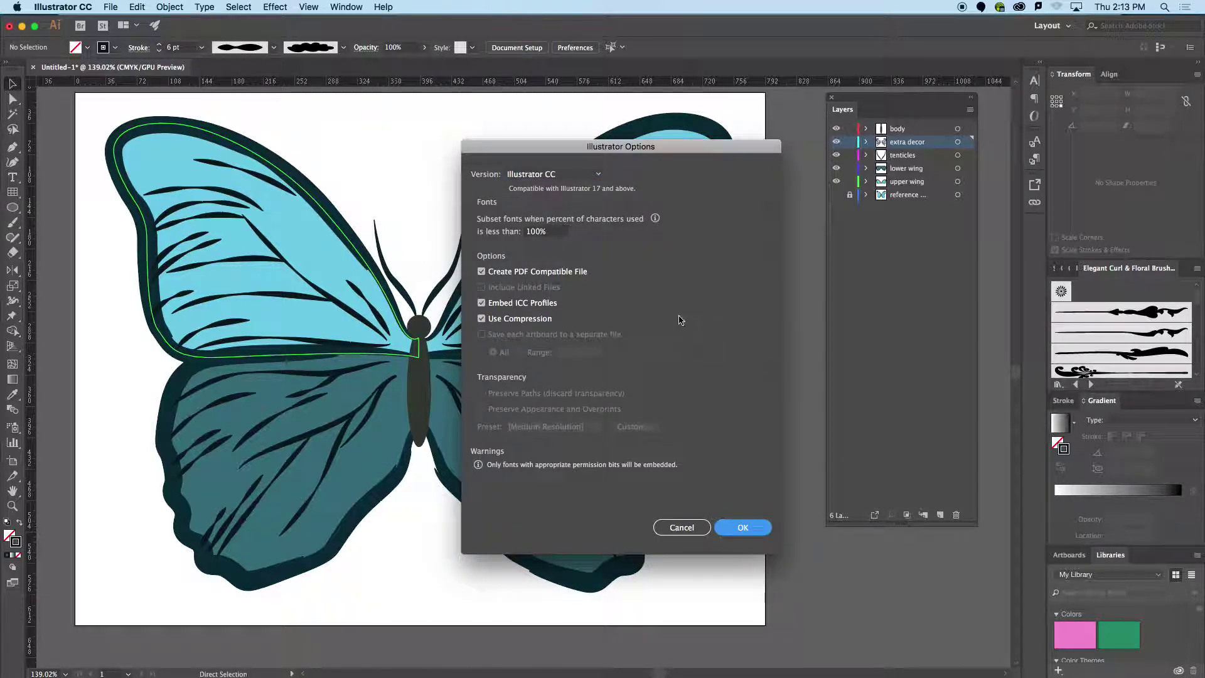
{"action": "key", "text": "Return"}
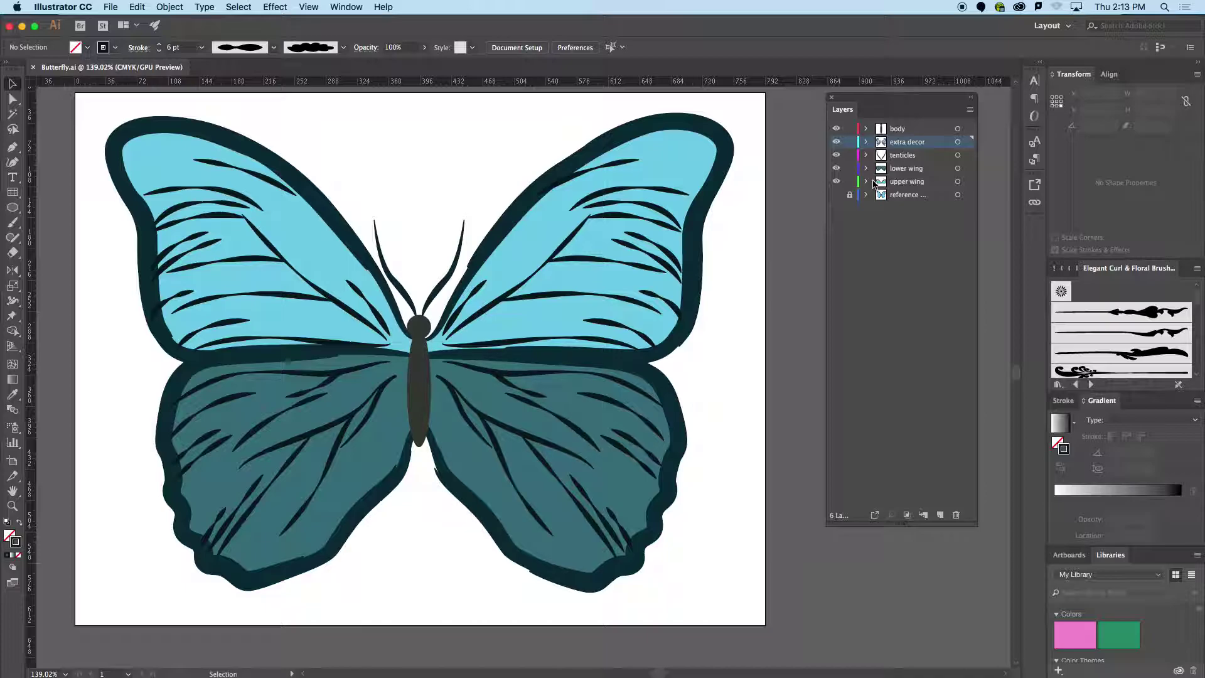
- Check the finished butterfly against the reference photo, leave that layer hidden, and save the changes to Butterfly.ai
{"action": "left_click", "coordinate": [836, 195]}
{"action": "key", "text": "super+s"}
{"action": "key", "text": "ctrl+y"}
{"action": "key", "text": "ctrl+y"}
{"action": "scroll", "coordinate": [531, 273], "scroll_direction": "down", "scroll_amount": 3}
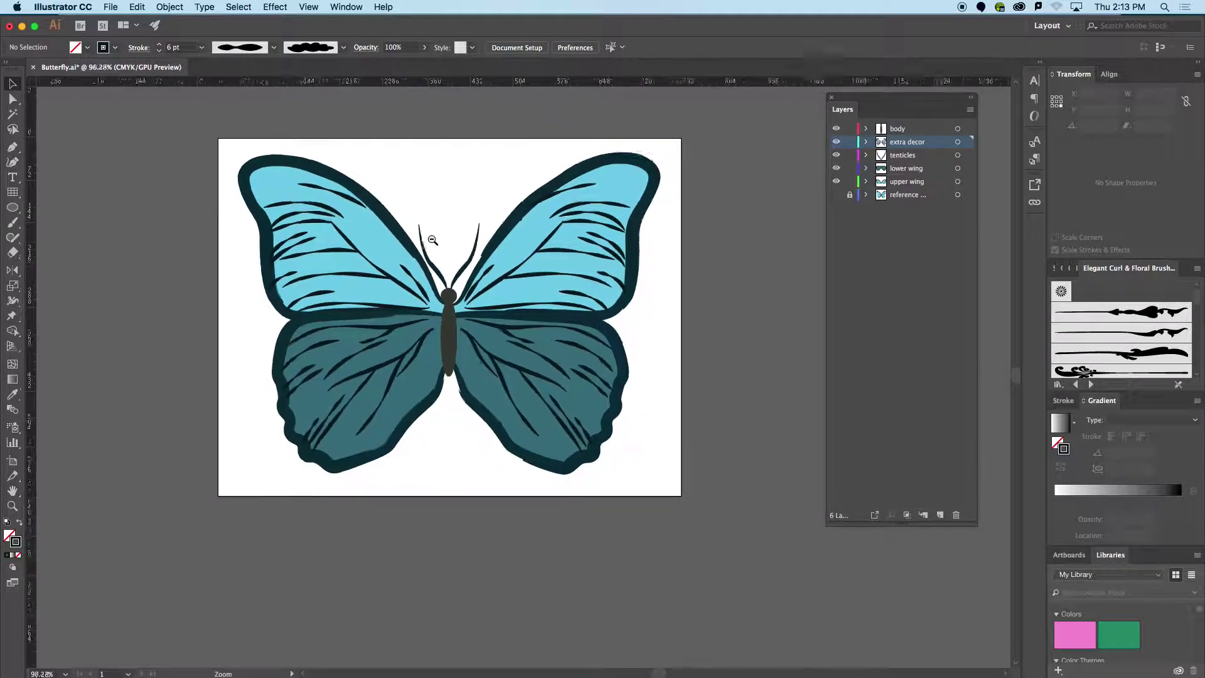
{"action": "scroll", "coordinate": [430, 237], "scroll_direction": "up", "scroll_amount": 2}
{"action": "left_click_drag", "start_coordinate": [514, 227], "coordinate": [516, 246]}
{"action": "key", "text": "v"}
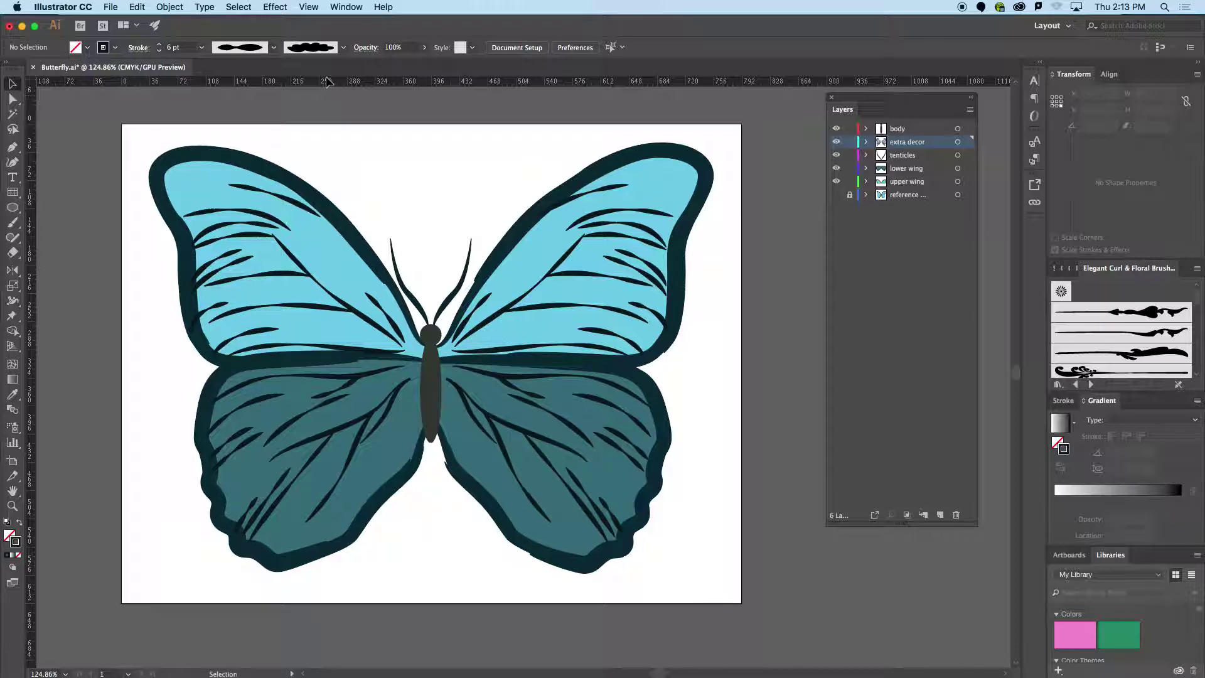
{"action": "key", "text": "super+s"}
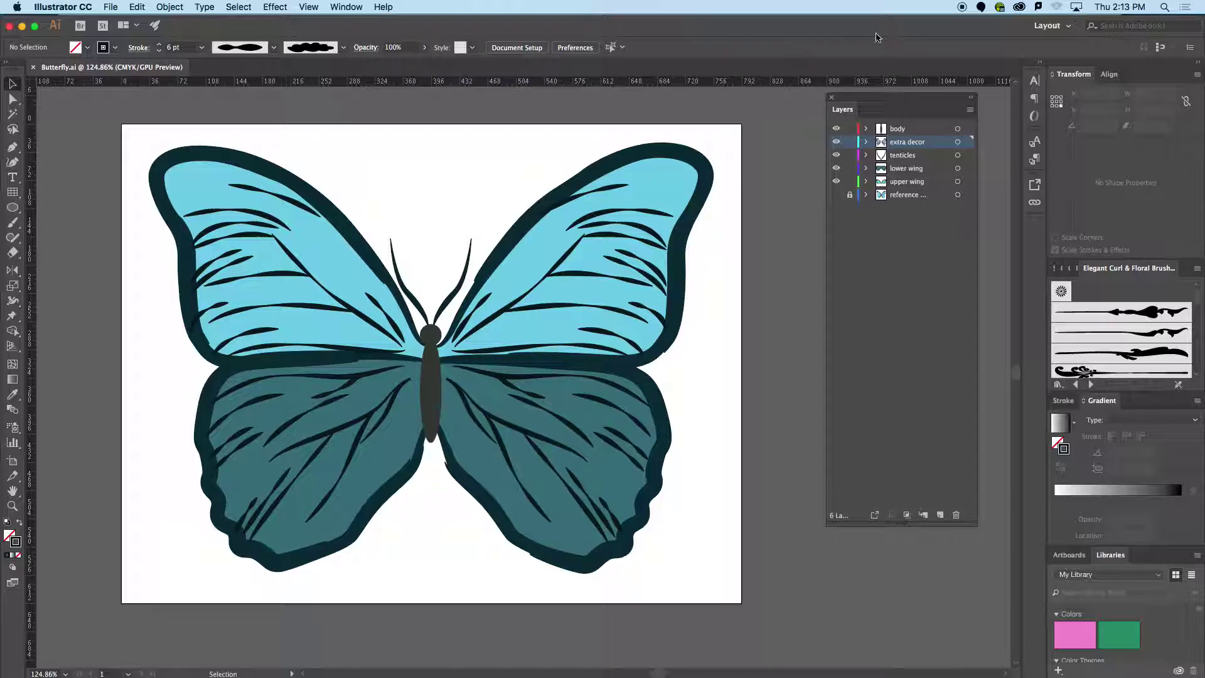